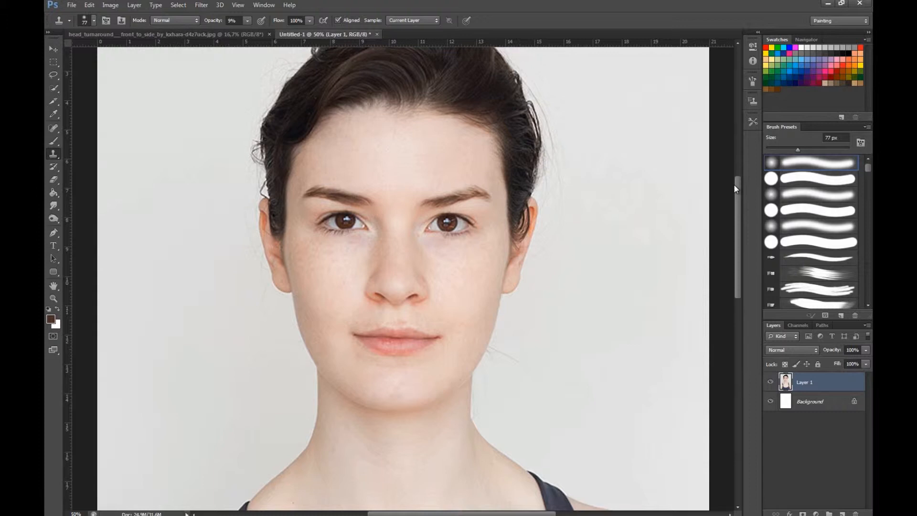
Open the portrait on Layer 1 in the Liquify filter.
{"action": "mouse_move", "coordinate": [737, 193]}
{"action": "left_mouse_down"}
{"action": "mouse_move", "coordinate": [737, 153]}
{"action": "mouse_move", "coordinate": [723, 294]}
{"action": "mouse_move", "coordinate": [736, 187]}
{"action": "mouse_move", "coordinate": [740, 195]}
{"action": "left_mouse_up"}
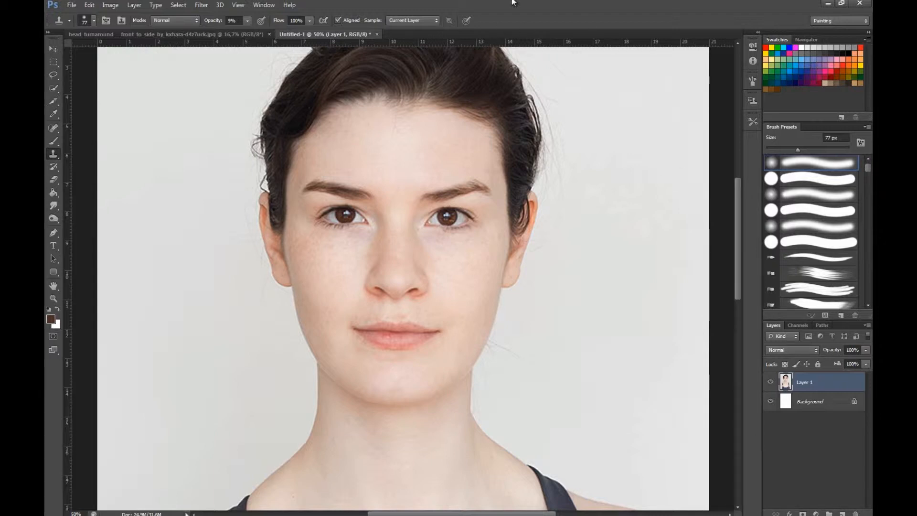
{"action": "left_click", "coordinate": [201, 5]}
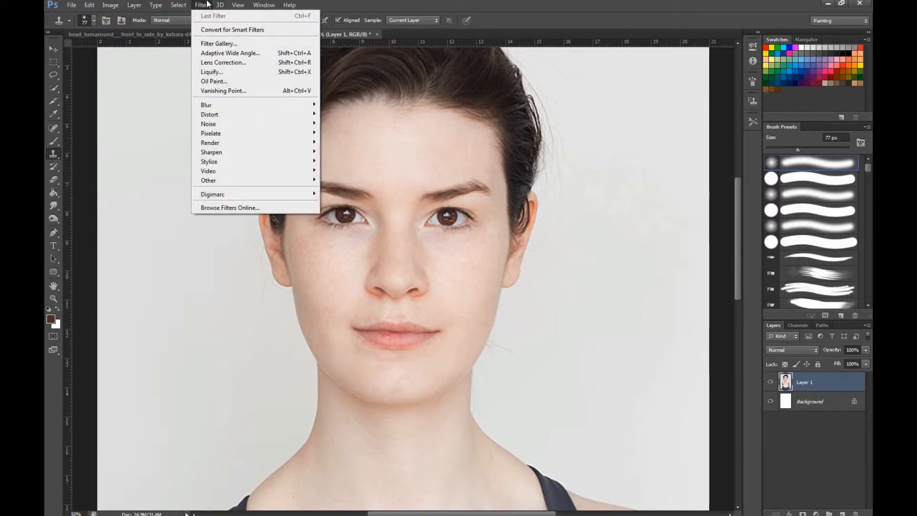
{"action": "left_click", "coordinate": [229, 75]}
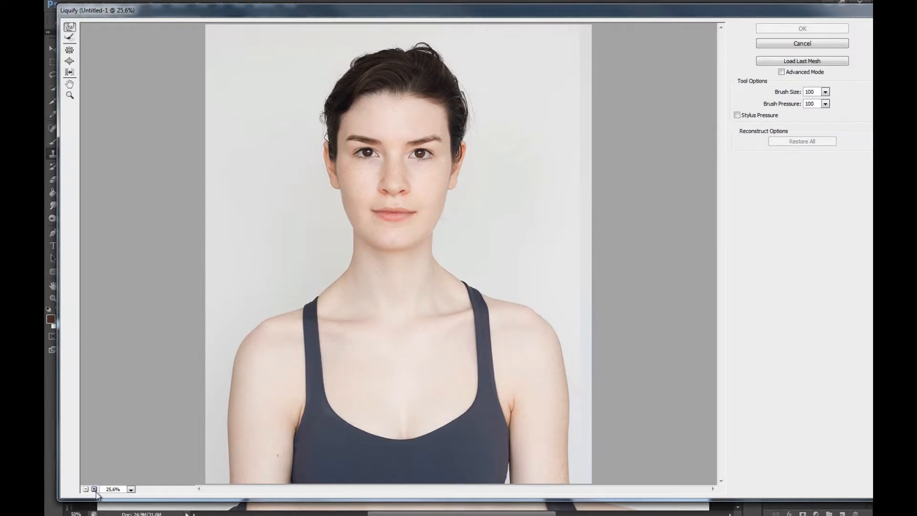
Set the Liquify brush size to 301 for reshaping the lower face.
{"action": "left_click", "coordinate": [94, 489]}
{"action": "left_click", "coordinate": [94, 489]}
{"action": "left_click", "coordinate": [95, 490]}
{"action": "left_click", "coordinate": [94, 489]}
{"action": "left_click", "coordinate": [95, 489]}
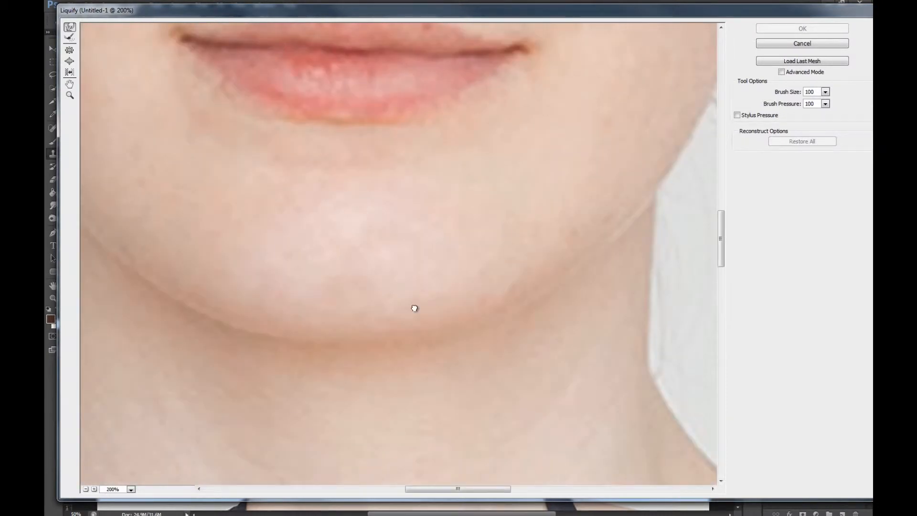
{"action": "left_click_drag", "start_coordinate": [413, 307], "coordinate": [416, 313]}
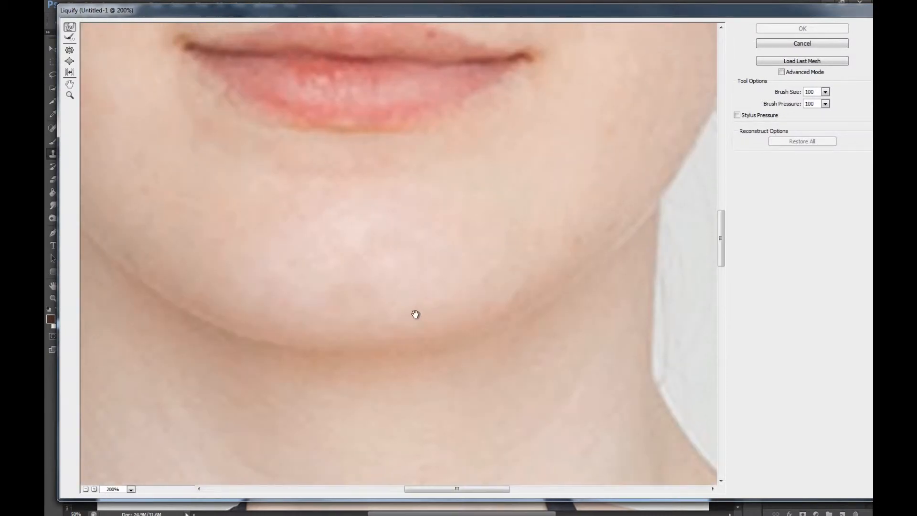
{"action": "left_click", "coordinate": [86, 489]}
{"action": "left_click", "coordinate": [85, 489]}
{"action": "left_click_drag", "start_coordinate": [418, 199], "coordinate": [383, 254]}
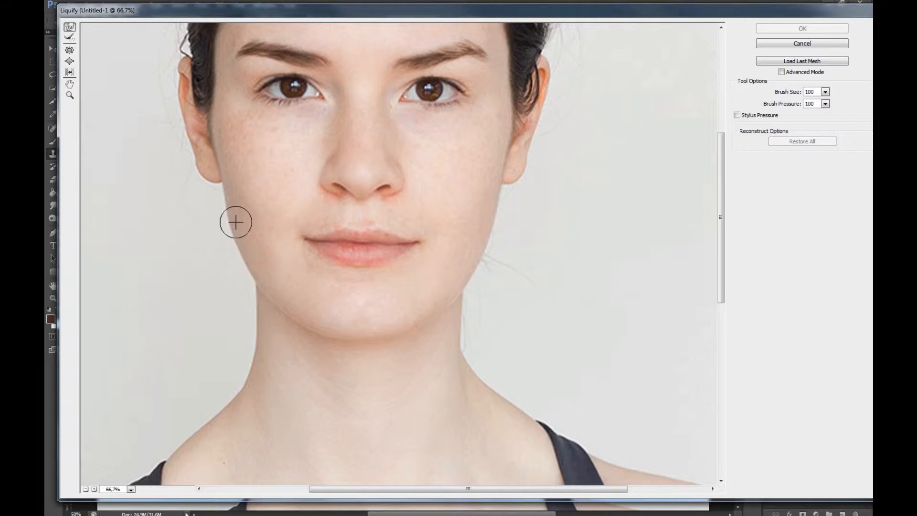
{"action": "left_click", "coordinate": [825, 92]}
{"action": "left_click_drag", "start_coordinate": [772, 105], "coordinate": [789, 109]}
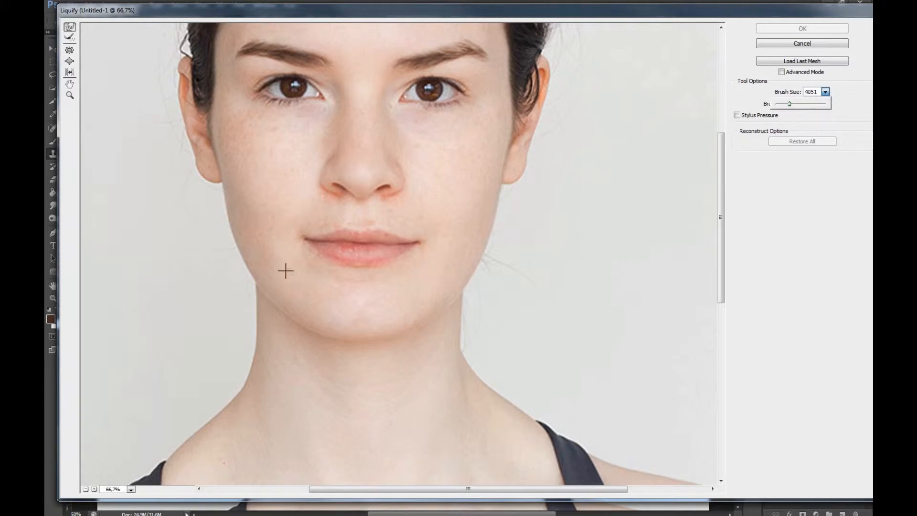
{"action": "left_click_drag", "start_coordinate": [778, 104], "coordinate": [780, 104]}
{"action": "left_click_drag", "start_coordinate": [778, 104], "coordinate": [777, 103]}
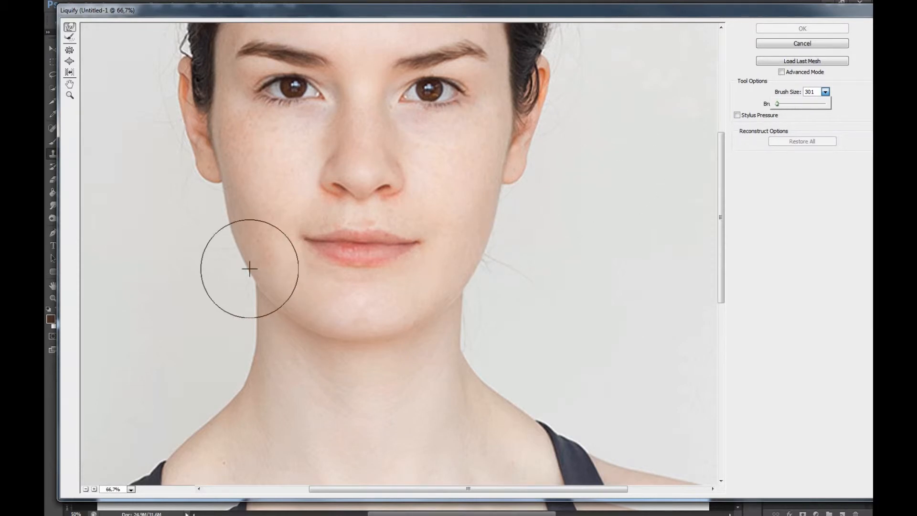
Push both sides of the jaw inward with the Forward Warp tool to slim the lower face.
{"action": "left_click_drag", "start_coordinate": [226, 236], "coordinate": [235, 232]}
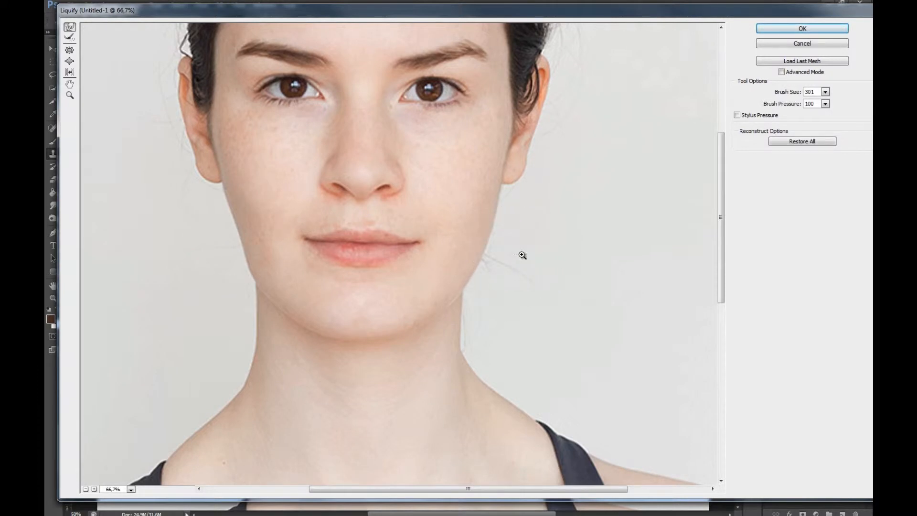
{"action": "key", "text": "ctrl+z"}
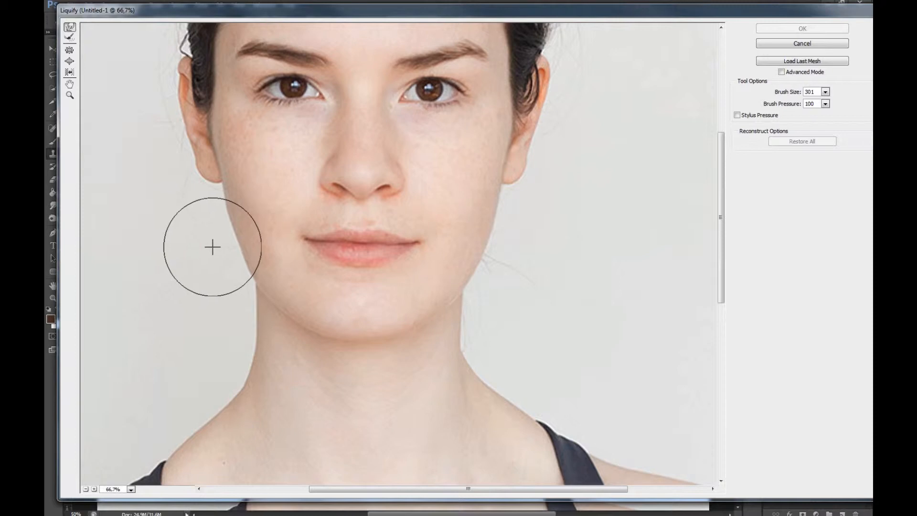
{"action": "mouse_move", "coordinate": [564, 254]}
{"action": "left_mouse_down"}
{"action": "mouse_move", "coordinate": [515, 258]}
{"action": "mouse_move", "coordinate": [529, 264]}
{"action": "mouse_move", "coordinate": [502, 250]}
{"action": "mouse_move", "coordinate": [516, 263]}
{"action": "left_mouse_up"}
{"action": "key", "text": "ctrl+space"}
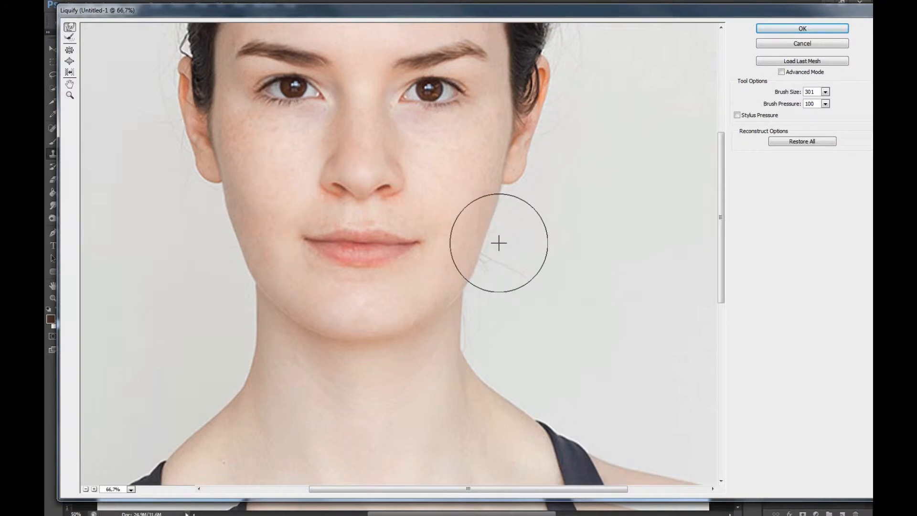
{"action": "key", "text": "ctrl+space"}
{"action": "key", "text": "ctrl+minus"}
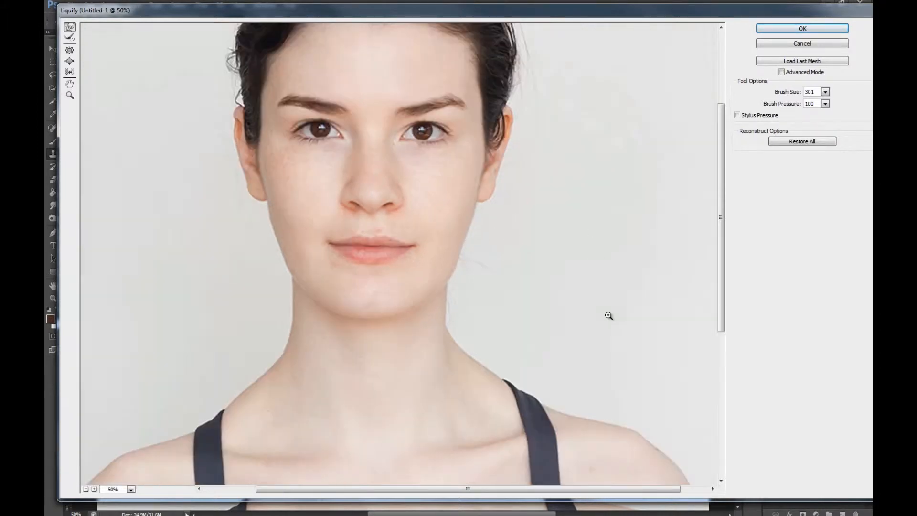
{"action": "key", "text": "ctrl+minus"}
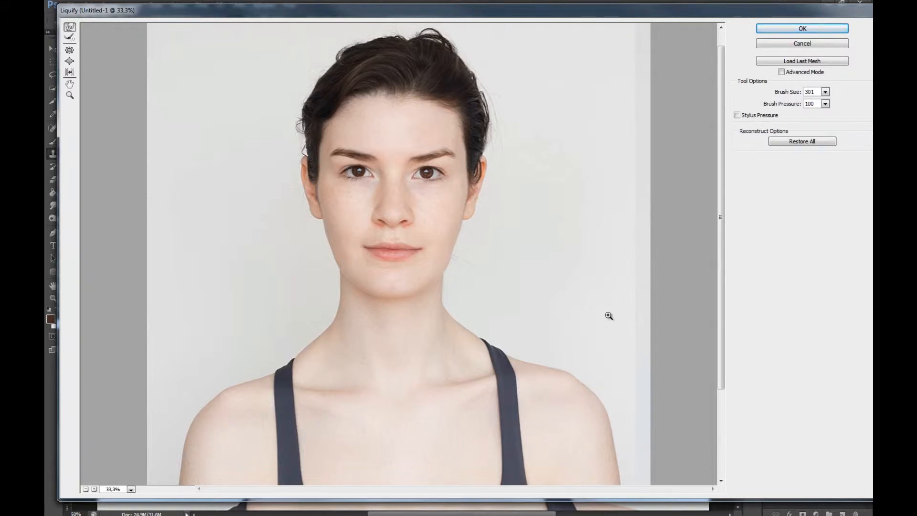
{"action": "key", "text": "ctrl+plus"}
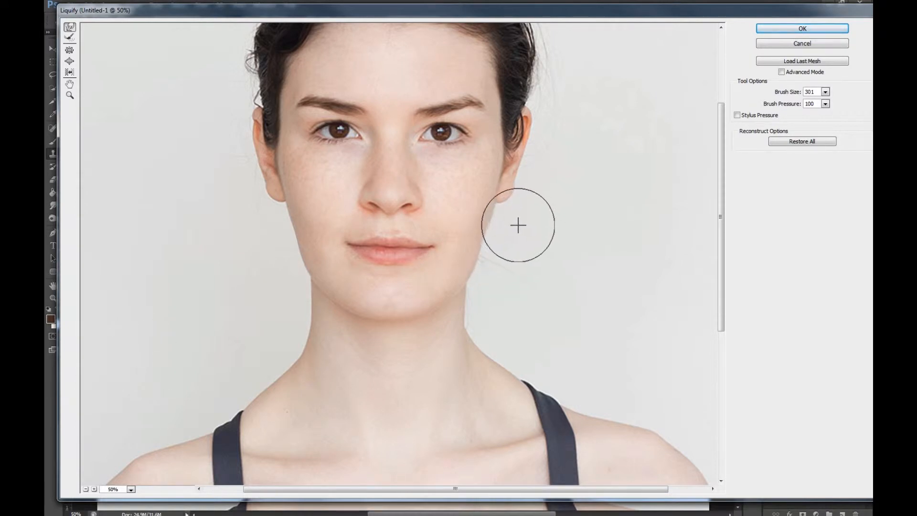
{"action": "key", "text": "ctrl+space"}
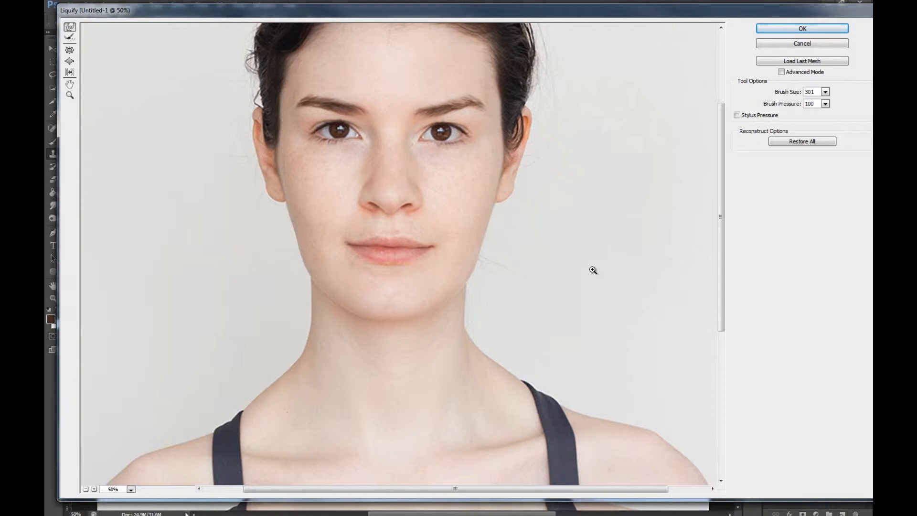
Refine the lower jawline where it meets the neck with the same warp brush.
{"action": "key", "text": "ctrl+minus"}
{"action": "key", "text": "ctrl+minus"}
{"action": "key", "text": "ctrl+minus"}
{"action": "key", "text": "ctrl+minus"}
{"action": "key", "text": "ctrl+plus"}
{"action": "key", "text": "ctrl+plus"}
{"action": "key", "text": "ctrl+plus"}
{"action": "key", "text": "ctrl+plus"}
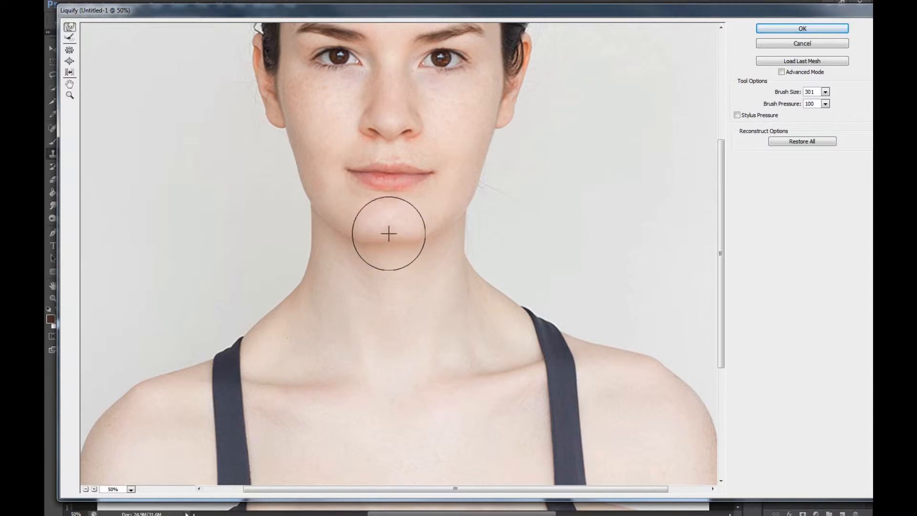
{"action": "key", "text": "alt"}
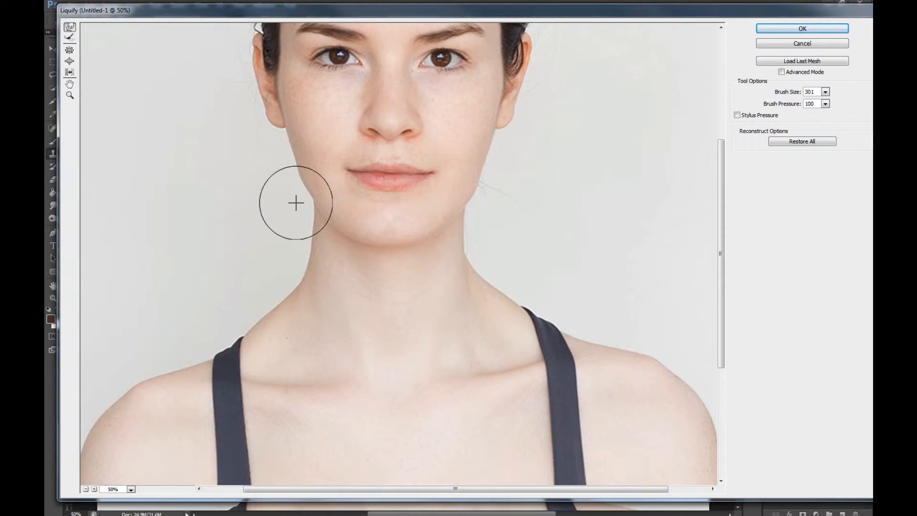
{"action": "left_click_drag", "start_coordinate": [544, 277], "coordinate": [535, 330]}
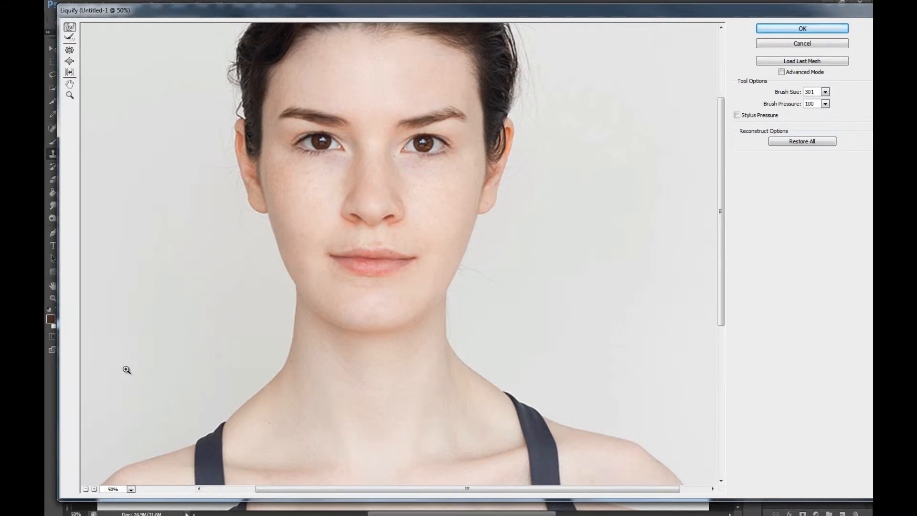
Push both eyebrows upward into a higher arch using a warp brush size of 151.
{"action": "key", "text": "ctrl+minus"}
{"action": "key", "text": "ctrl+minus"}
{"action": "key", "text": "ctrl+plus"}
{"action": "key", "text": "ctrl+plus"}
{"action": "key", "text": "space"}
{"action": "left_click_drag", "start_coordinate": [203, 232], "coordinate": [190, 331]}
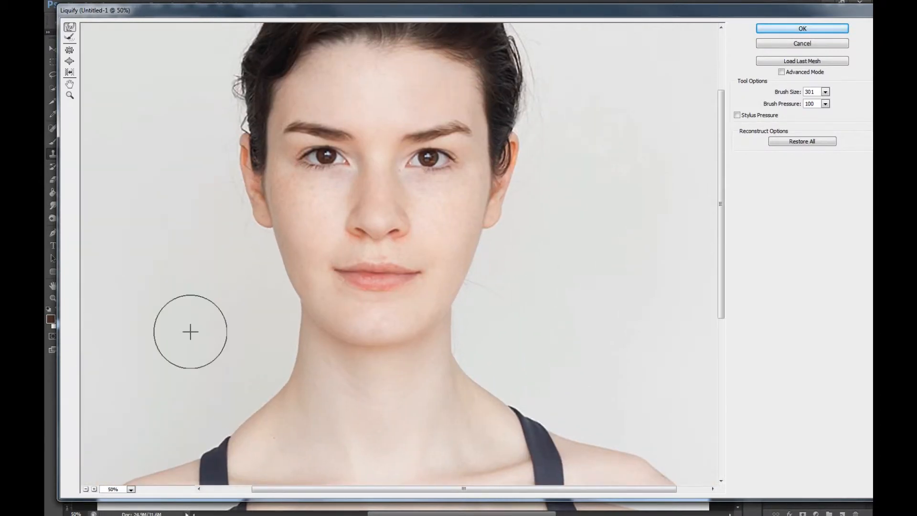
{"action": "key", "text": "space"}
{"action": "mouse_move", "coordinate": [297, 253]}
{"action": "left_mouse_down"}
{"action": "mouse_move", "coordinate": [307, 282]}
{"action": "mouse_move", "coordinate": [297, 300]}
{"action": "left_mouse_up"}
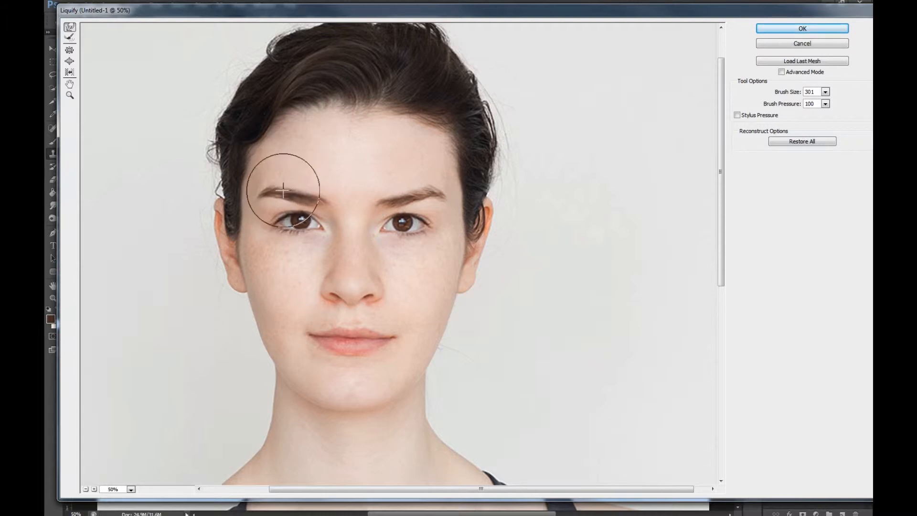
{"action": "left_click", "coordinate": [825, 93]}
{"action": "left_click_drag", "start_coordinate": [778, 103], "coordinate": [776, 104]}
{"action": "left_click", "coordinate": [270, 191]}
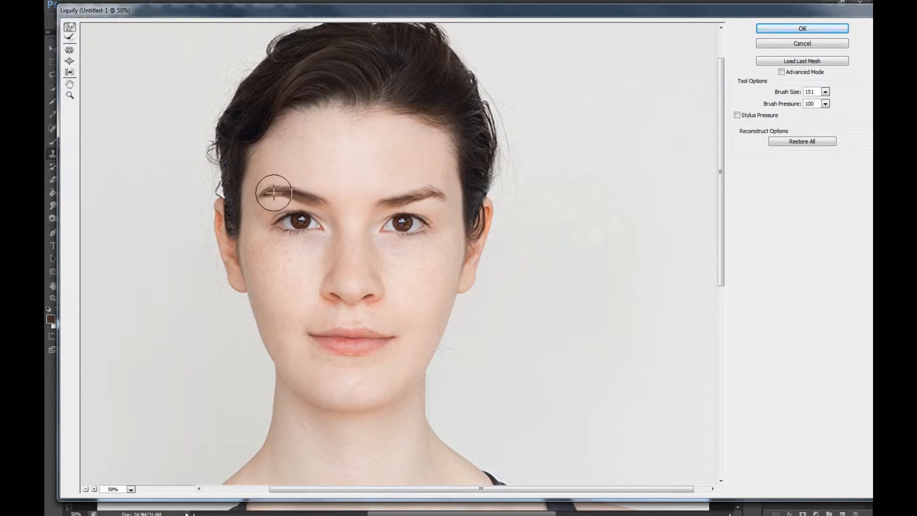
{"action": "left_click_drag", "start_coordinate": [422, 195], "coordinate": [420, 189]}
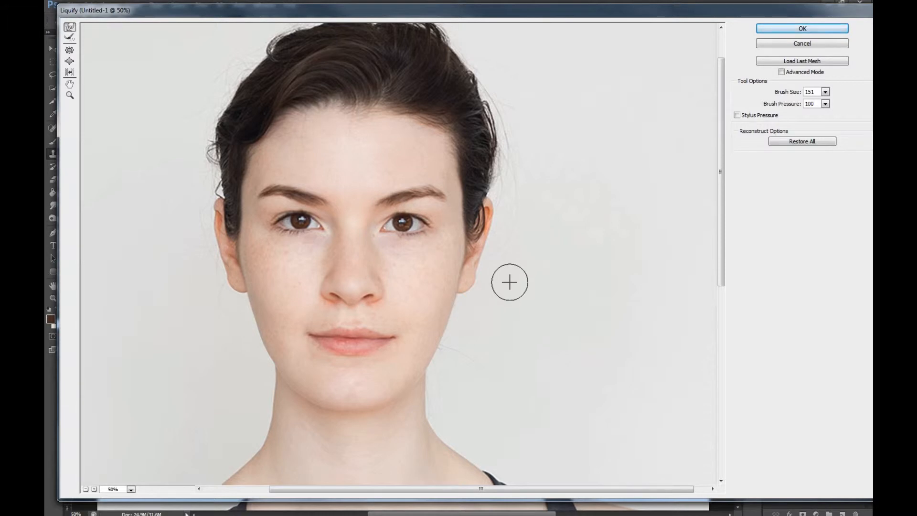
Lower the shoulder on the image's right side with a warp brush size of 1351 and apply the Liquify changes.
{"action": "scroll", "coordinate": [437, 320], "scroll_direction": "down", "scroll_amount": 1}
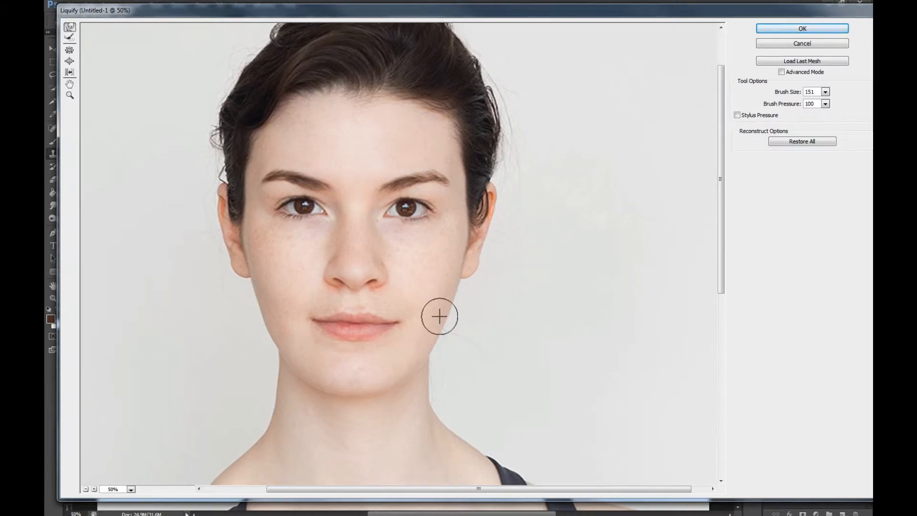
{"action": "scroll", "coordinate": [425, 296], "scroll_direction": "up", "scroll_amount": 2}
{"action": "mouse_move", "coordinate": [410, 225]}
{"action": "left_mouse_down"}
{"action": "mouse_move", "coordinate": [411, 117]}
{"action": "mouse_move", "coordinate": [436, 103]}
{"action": "left_mouse_up"}
{"action": "mouse_move", "coordinate": [474, 196]}
{"action": "left_mouse_down"}
{"action": "mouse_move", "coordinate": [422, 142]}
{"action": "mouse_move", "coordinate": [421, 122]}
{"action": "left_mouse_up"}
{"action": "left_click", "coordinate": [825, 92]}
{"action": "mouse_move", "coordinate": [778, 109]}
{"action": "left_mouse_down"}
{"action": "mouse_move", "coordinate": [791, 115]}
{"action": "mouse_move", "coordinate": [779, 110]}
{"action": "left_mouse_up"}
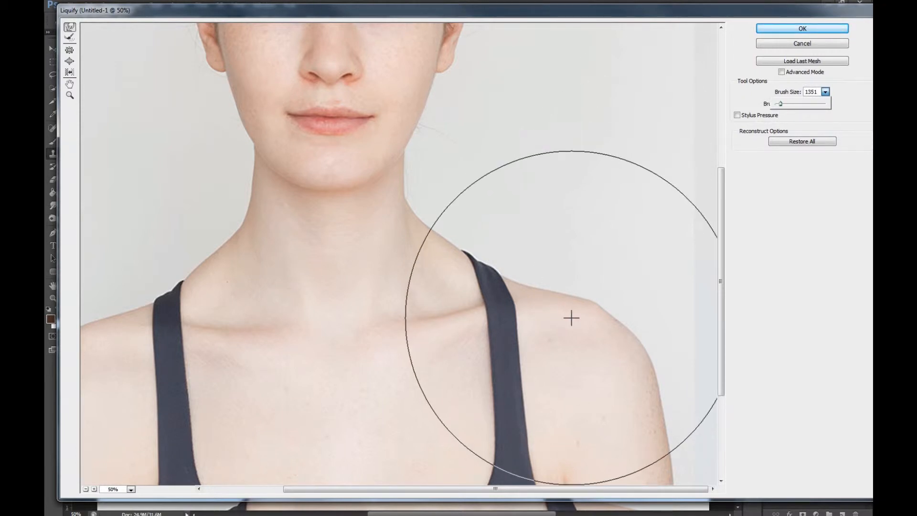
{"action": "left_click_drag", "start_coordinate": [577, 332], "coordinate": [567, 373]}
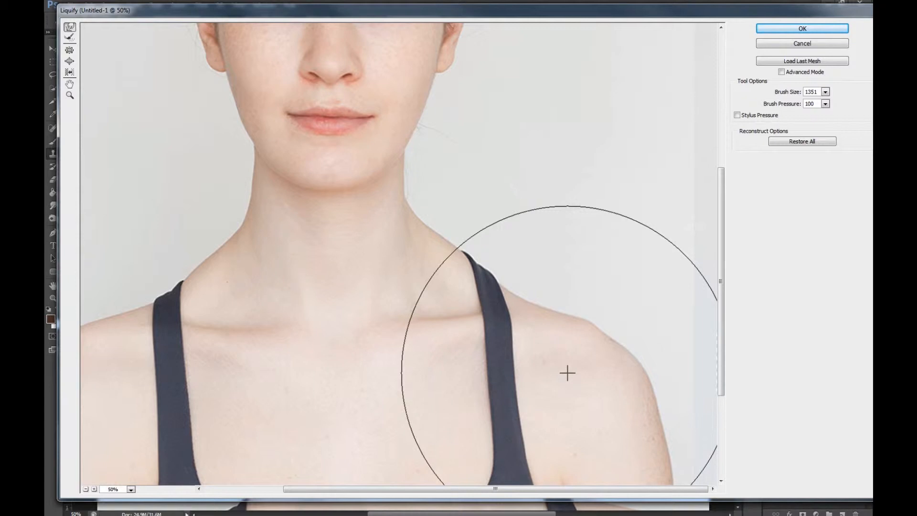
{"action": "key", "text": "ctrl+minus"}
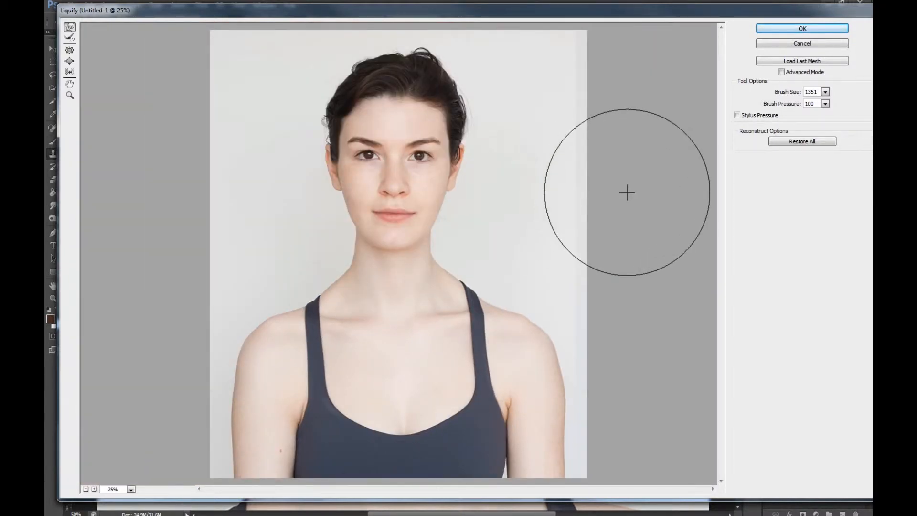
{"action": "left_click", "coordinate": [781, 30]}
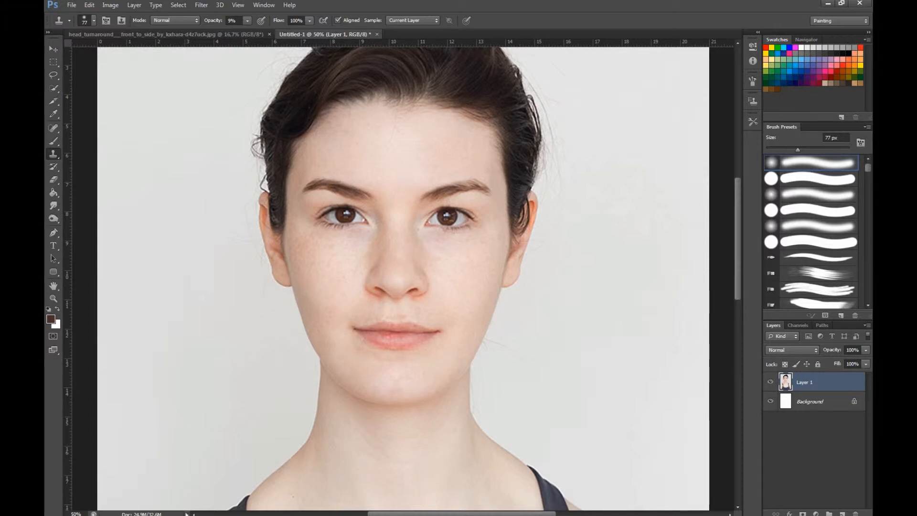
Reopen the Liquify filter on the portrait and set the brush size to 151 for the eyes.
{"action": "left_click", "coordinate": [201, 4]}
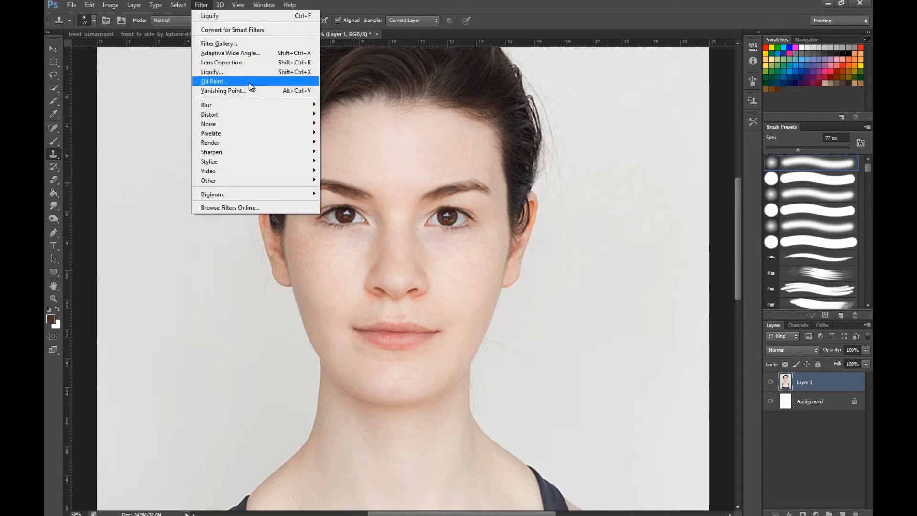
{"action": "left_click", "coordinate": [245, 73]}
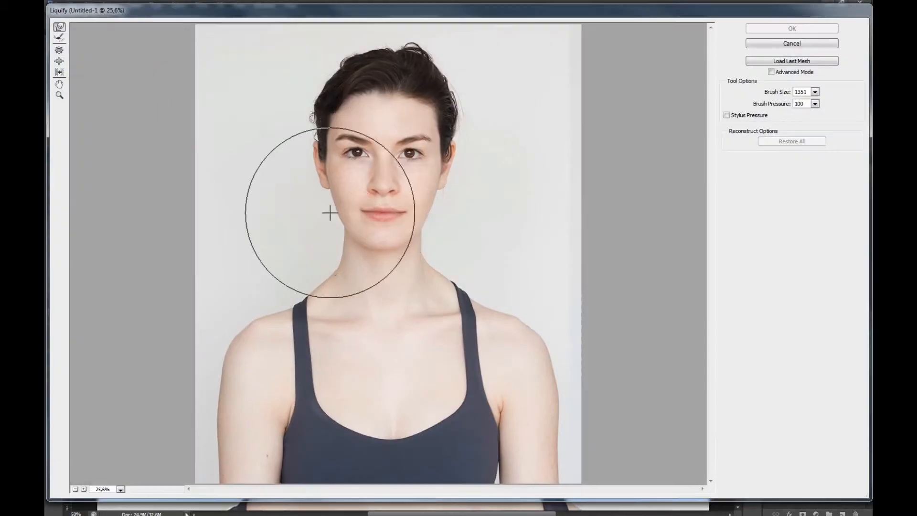
{"action": "key", "text": "ctrl+plus"}
{"action": "key", "text": "ctrl+plus"}
{"action": "key", "text": "ctrl+plus"}
{"action": "left_click_drag", "start_coordinate": [413, 176], "coordinate": [433, 405]}
{"action": "left_click", "coordinate": [814, 93]}
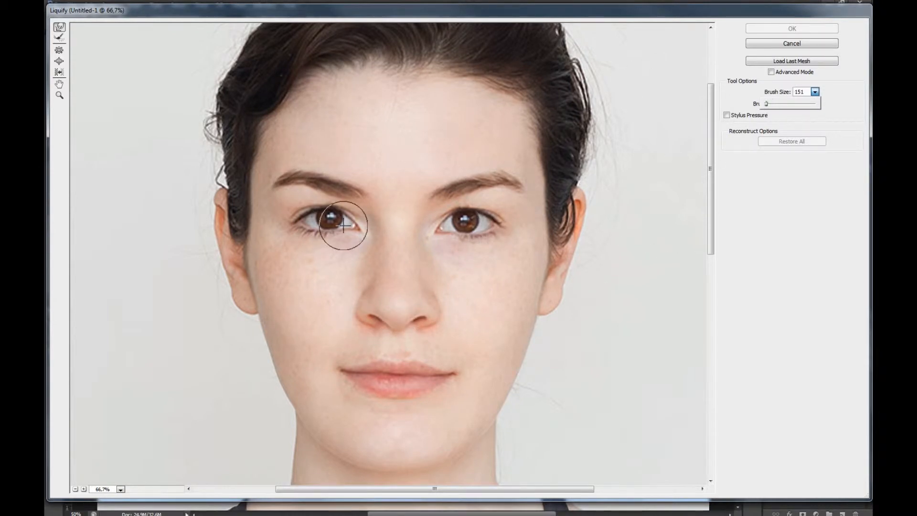
Nudge the outer corners of both eyes slightly upward and apply the Liquify changes.
{"action": "left_click", "coordinate": [281, 221]}
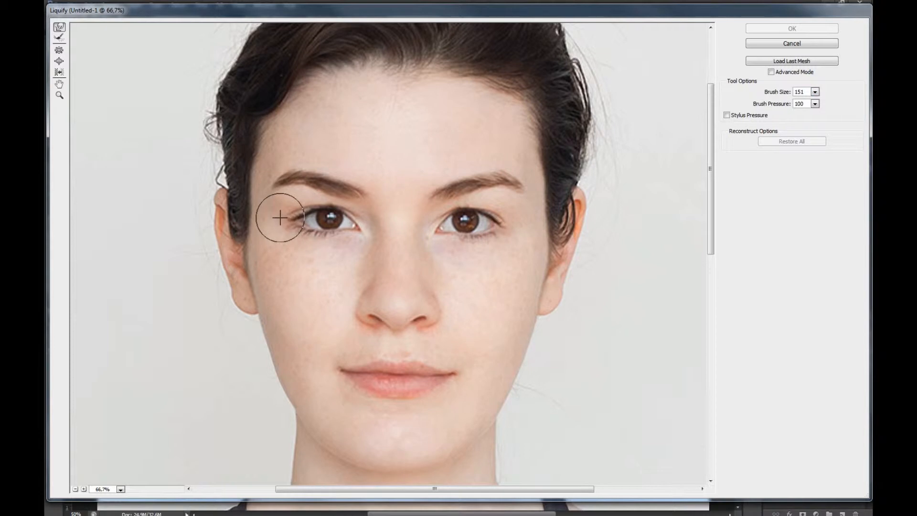
{"action": "left_click", "coordinate": [283, 213]}
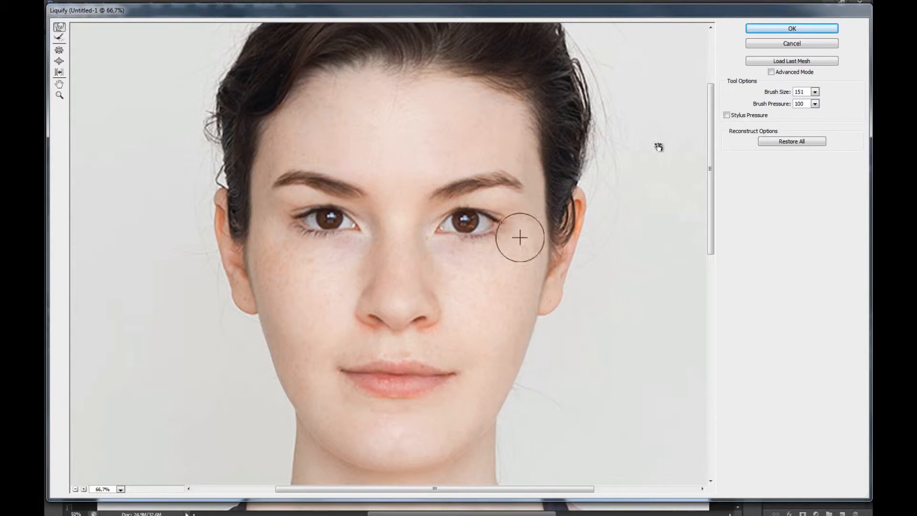
{"action": "left_click", "coordinate": [787, 30]}
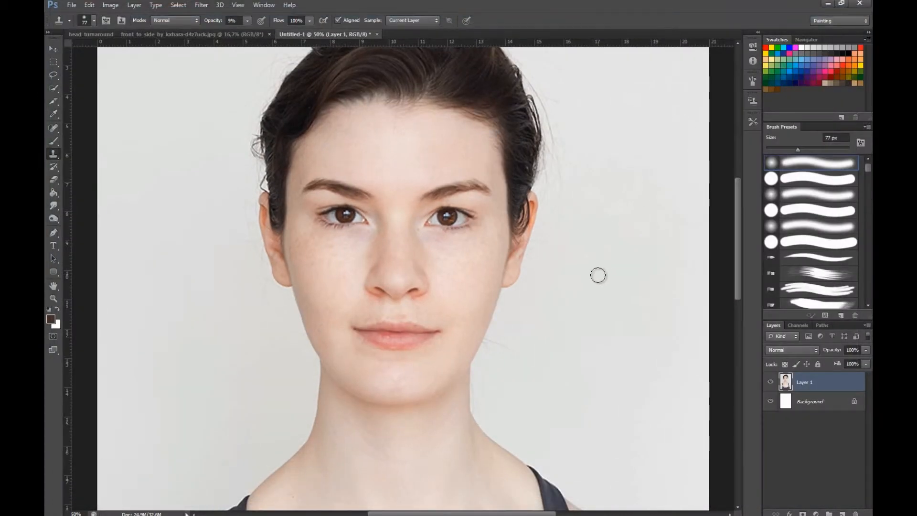
Examine the reshaped portrait as a whole and the face in close-up.
{"action": "key", "text": "ctrl+minus"}
{"action": "key", "text": "ctrl+minus"}
{"action": "key", "text": "ctrl+plus"}
{"action": "key", "text": "ctrl+plus"}
{"action": "key", "text": "ctrl+plus"}
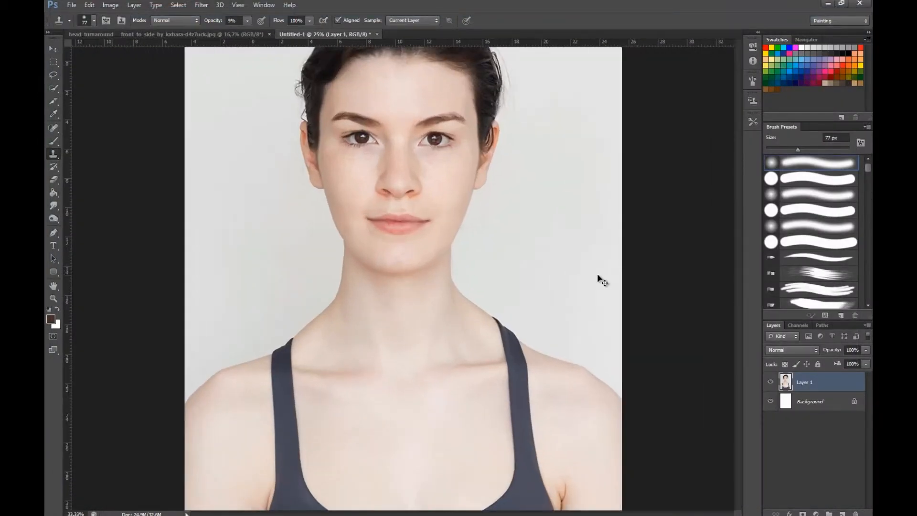
{"action": "left_click_drag", "start_coordinate": [597, 274], "coordinate": [412, 425]}
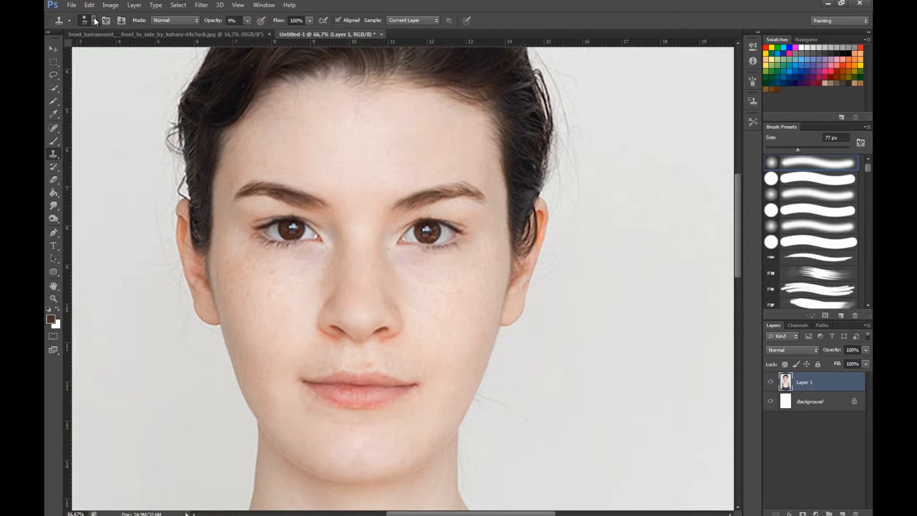
Set the Clone Stamp opacity to 18% and clone clean skin over the spots on the cheek at the image's right.
{"action": "left_click", "coordinate": [246, 20]}
{"action": "key", "text": "ctrl+plus"}
{"action": "key", "text": "ctrl+plus"}
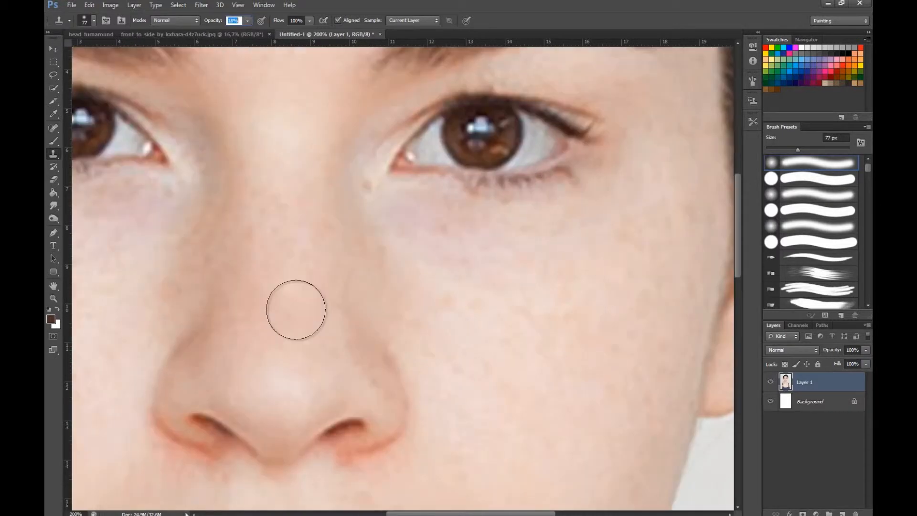
{"action": "left_click_drag", "start_coordinate": [414, 291], "coordinate": [309, 248]}
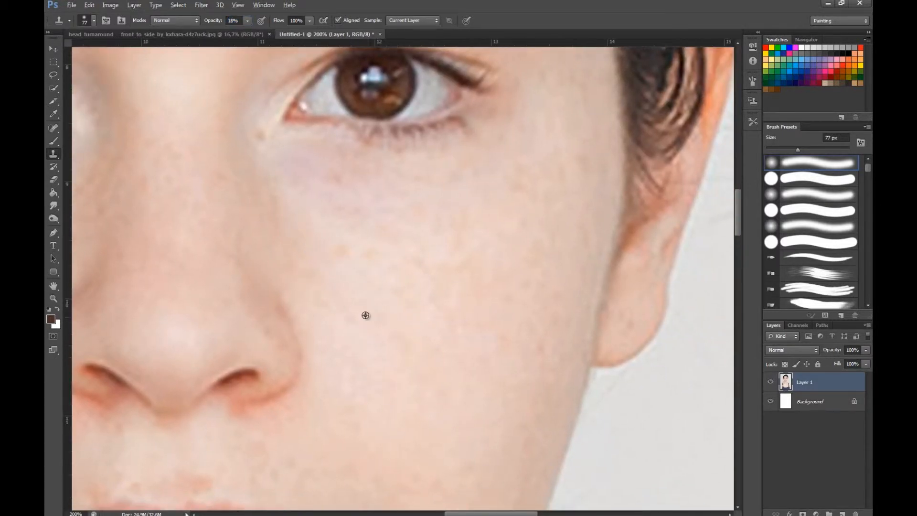
{"action": "left_click", "coordinate": [361, 309], "text": "alt"}
{"action": "left_click", "coordinate": [350, 258]}
{"action": "left_click", "coordinate": [376, 274]}
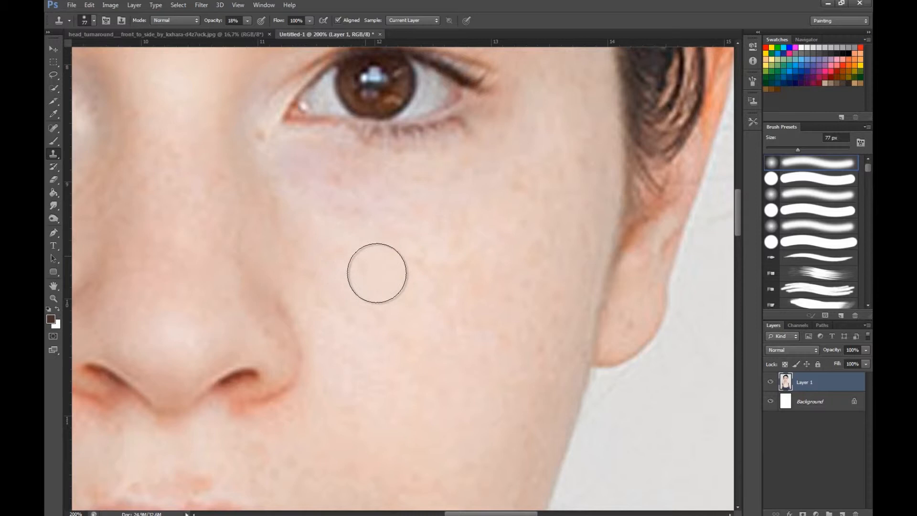
{"action": "left_click", "coordinate": [346, 252]}
Even out the skin between the nose and the under-eye area on the image's right with fresh clone samples.
{"action": "left_click", "coordinate": [366, 317], "text": "alt"}
{"action": "left_click_drag", "start_coordinate": [380, 292], "coordinate": [377, 351]}
{"action": "left_click", "coordinate": [321, 278], "text": "alt"}
{"action": "mouse_move", "coordinate": [324, 241]}
{"action": "left_mouse_down"}
{"action": "mouse_move", "coordinate": [346, 249]}
{"action": "mouse_move", "coordinate": [432, 237]}
{"action": "mouse_move", "coordinate": [321, 242]}
{"action": "mouse_move", "coordinate": [301, 229]}
{"action": "mouse_move", "coordinate": [321, 223]}
{"action": "mouse_move", "coordinate": [336, 241]}
{"action": "mouse_move", "coordinate": [418, 250]}
{"action": "left_mouse_up"}
Clone clean skin over the blemishes on the cheek at the image's left, undoing the stamp beside the nose.
{"action": "left_click_drag", "start_coordinate": [260, 369], "coordinate": [567, 346]}
{"action": "left_click", "coordinate": [291, 263], "text": "alt"}
{"action": "mouse_move", "coordinate": [262, 256]}
{"action": "left_mouse_down"}
{"action": "mouse_move", "coordinate": [226, 243]}
{"action": "mouse_move", "coordinate": [220, 262]}
{"action": "mouse_move", "coordinate": [211, 236]}
{"action": "mouse_move", "coordinate": [231, 270]}
{"action": "left_mouse_up"}
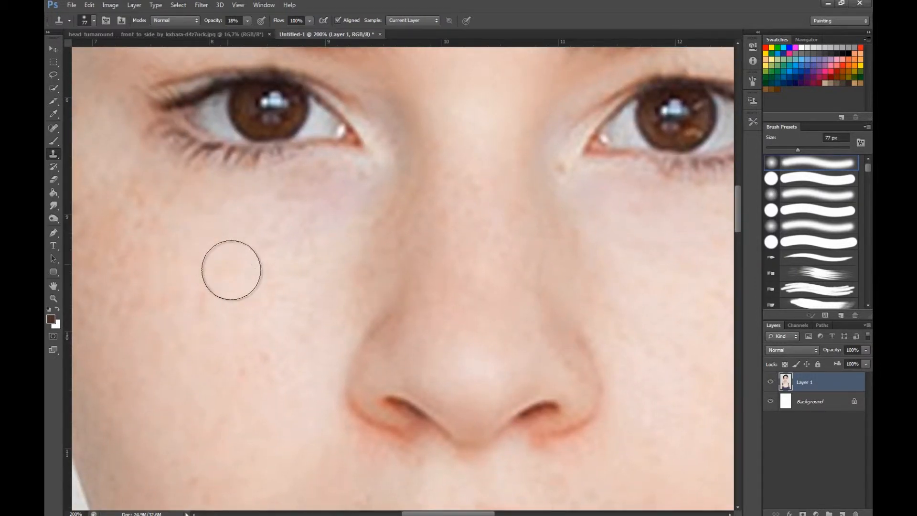
{"action": "left_click", "coordinate": [319, 280]}
{"action": "key", "text": "ctrl+z"}
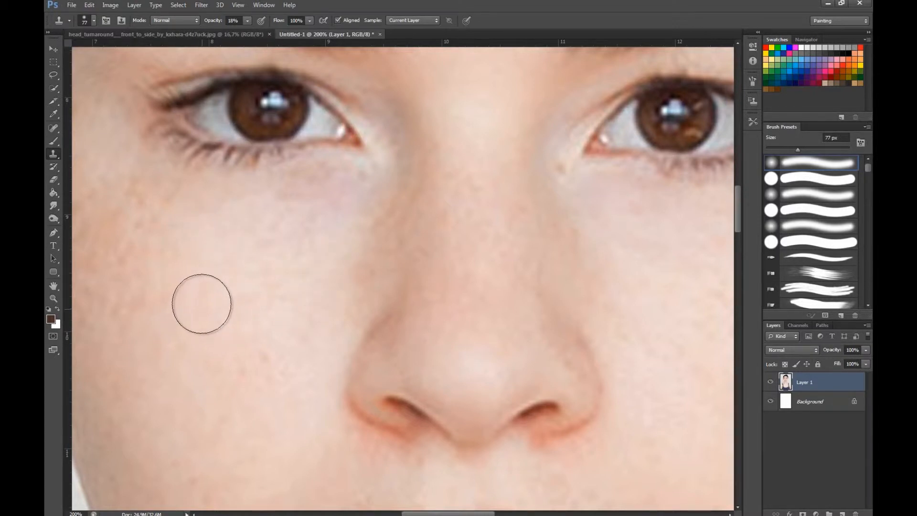
{"action": "mouse_move", "coordinate": [262, 362]}
{"action": "left_mouse_down"}
{"action": "mouse_move", "coordinate": [238, 372]}
{"action": "mouse_move", "coordinate": [264, 354]}
{"action": "left_mouse_up"}
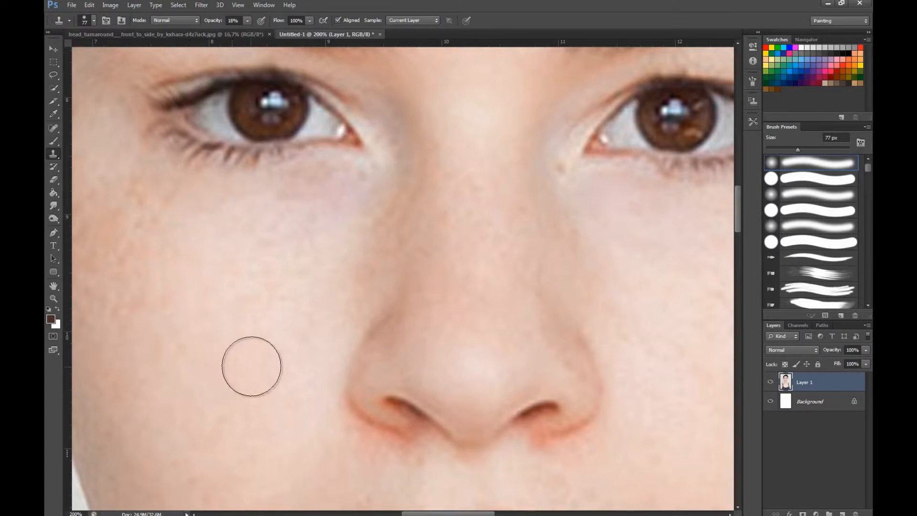
{"action": "left_click_drag", "start_coordinate": [260, 284], "coordinate": [256, 319]}
{"action": "left_click", "coordinate": [246, 277], "text": "alt"}
Clone clean skin sampled beside the philtrum over the reddish patch above the middle of the upper lip.
{"action": "mouse_move", "coordinate": [318, 243]}
{"action": "left_mouse_down"}
{"action": "mouse_move", "coordinate": [347, 227]}
{"action": "mouse_move", "coordinate": [283, 237]}
{"action": "mouse_move", "coordinate": [324, 228]}
{"action": "mouse_move", "coordinate": [285, 240]}
{"action": "mouse_move", "coordinate": [241, 282]}
{"action": "mouse_move", "coordinate": [304, 303]}
{"action": "mouse_move", "coordinate": [186, 303]}
{"action": "left_mouse_up"}
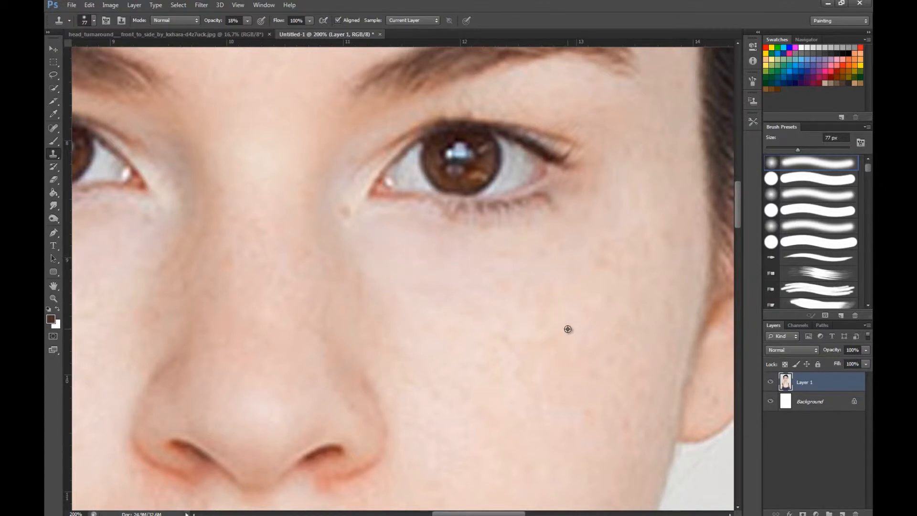
{"action": "left_click_drag", "start_coordinate": [581, 358], "coordinate": [442, 238]}
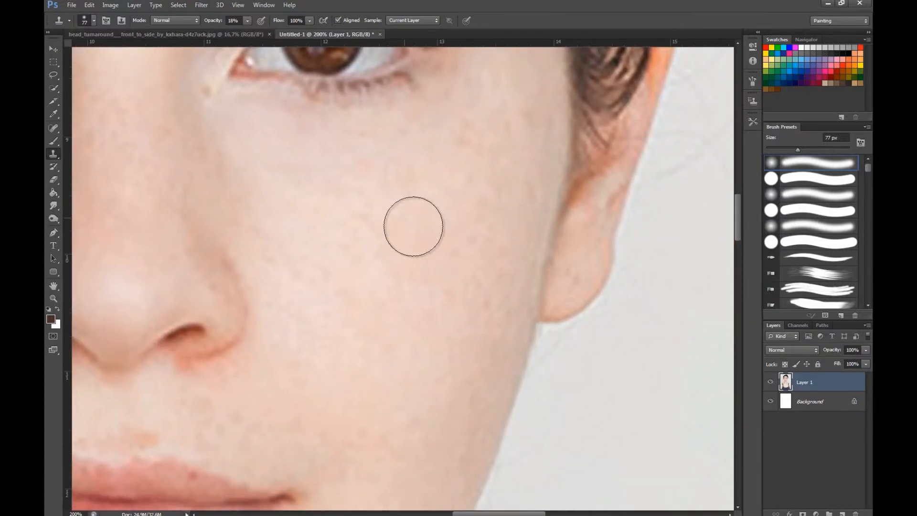
{"action": "left_click_drag", "start_coordinate": [328, 438], "coordinate": [443, 249]}
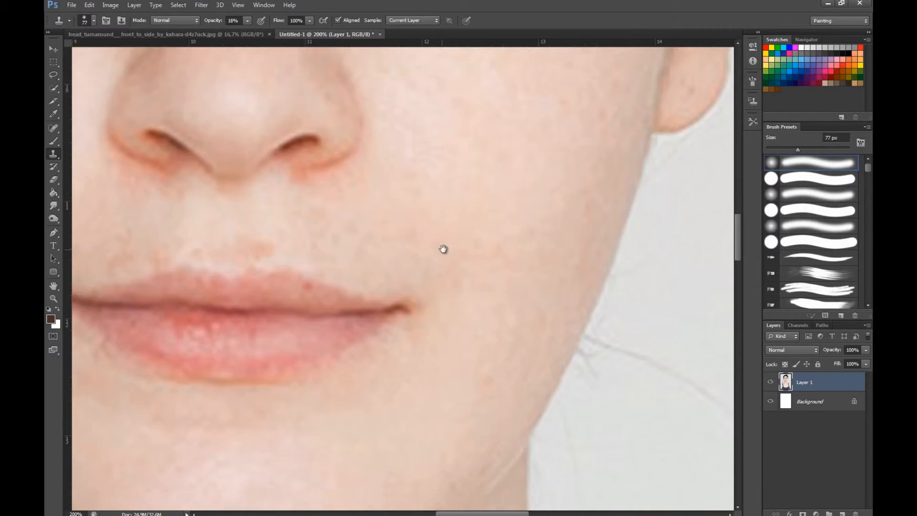
{"action": "left_click_drag", "start_coordinate": [394, 354], "coordinate": [428, 401]}
{"action": "mouse_move", "coordinate": [334, 313]}
{"action": "left_mouse_down"}
{"action": "mouse_move", "coordinate": [363, 337]}
{"action": "mouse_move", "coordinate": [420, 306]}
{"action": "left_mouse_up"}
{"action": "left_click", "coordinate": [462, 243], "text": "alt"}
{"action": "left_click", "coordinate": [407, 242]}
{"action": "left_click", "coordinate": [413, 248]}
{"action": "left_click", "coordinate": [411, 245]}
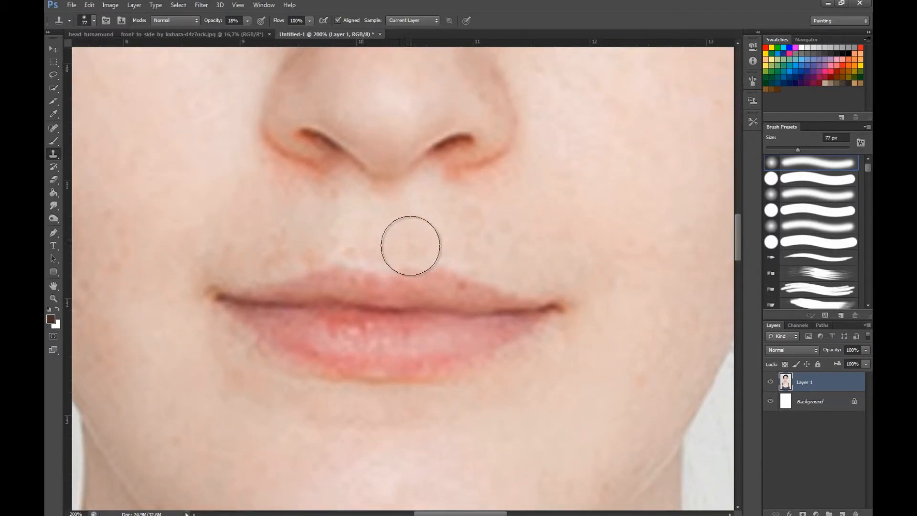
Blend out the patch above the upper lip with fresh samples, extending the retouching toward the image's left.
{"action": "left_click", "coordinate": [482, 242], "text": "alt"}
{"action": "left_click", "coordinate": [418, 247]}
{"action": "left_click", "coordinate": [412, 246]}
{"action": "left_click", "coordinate": [482, 237], "text": "alt"}
{"action": "left_click", "coordinate": [415, 246]}
{"action": "left_click", "coordinate": [483, 242], "text": "alt"}
{"action": "left_click", "coordinate": [411, 249]}
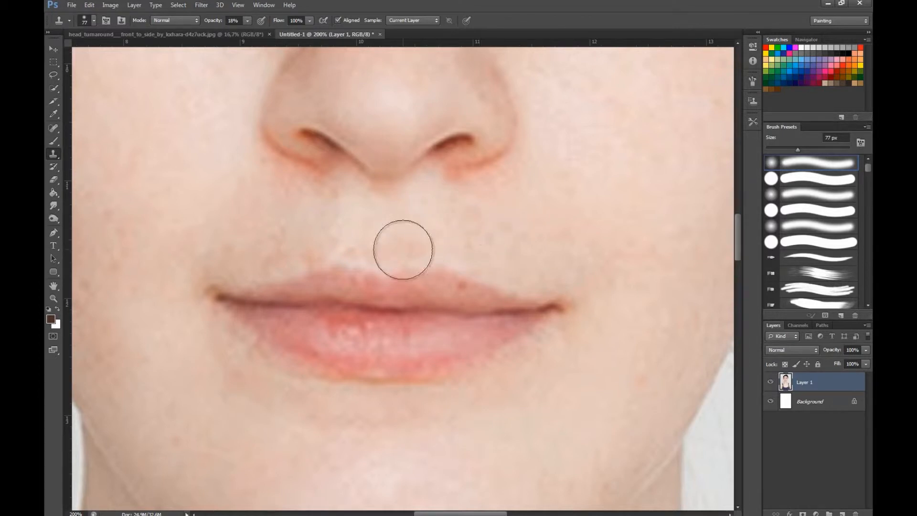
{"action": "left_click", "coordinate": [346, 246]}
{"action": "left_click", "coordinate": [308, 247]}
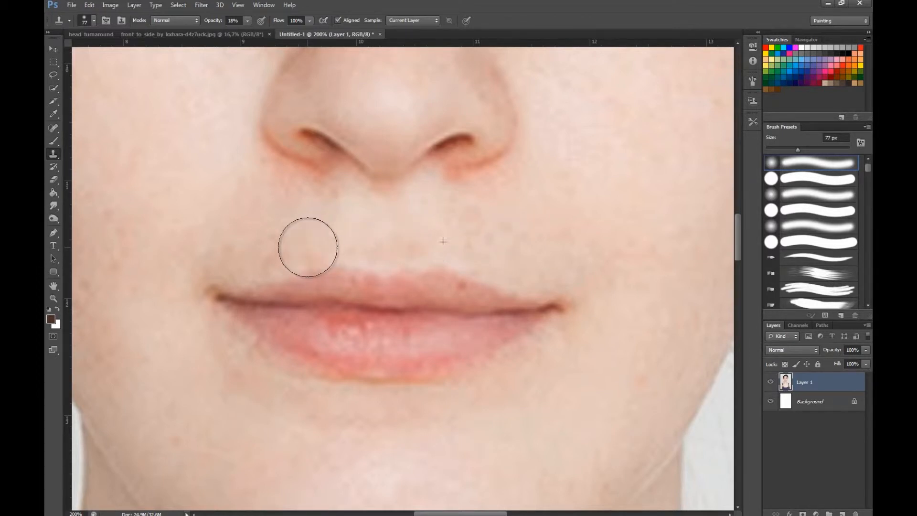
{"action": "left_click", "coordinate": [293, 238], "text": "alt"}
{"action": "left_click", "coordinate": [304, 248]}
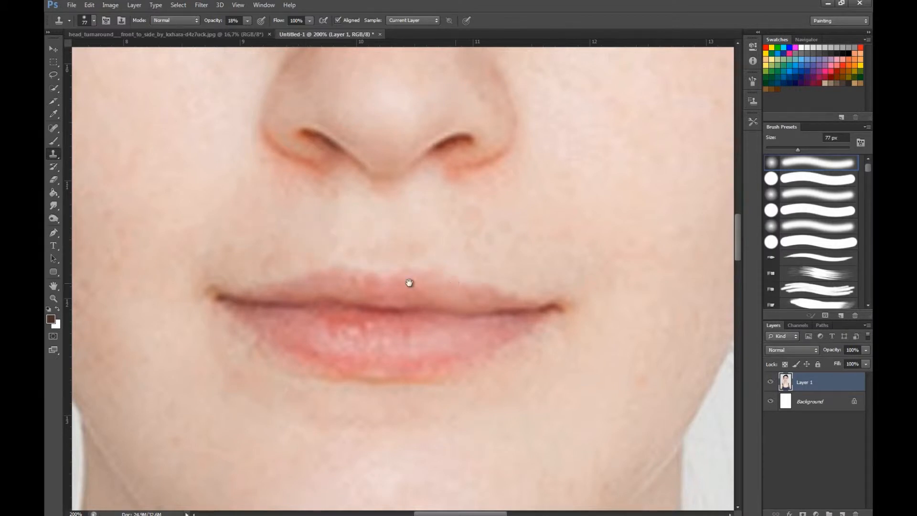
Clone clean skin over the forehead spots above the eyebrow on the image's left, undoing and redoing the last stamps.
{"action": "left_click_drag", "start_coordinate": [400, 300], "coordinate": [507, 482]}
{"action": "left_click_drag", "start_coordinate": [340, 373], "coordinate": [253, 494]}
{"action": "left_click_drag", "start_coordinate": [408, 284], "coordinate": [406, 497]}
{"action": "mouse_move", "coordinate": [338, 272]}
{"action": "left_mouse_down"}
{"action": "mouse_move", "coordinate": [372, 421]}
{"action": "mouse_move", "coordinate": [446, 432]}
{"action": "mouse_move", "coordinate": [442, 420]}
{"action": "left_mouse_up"}
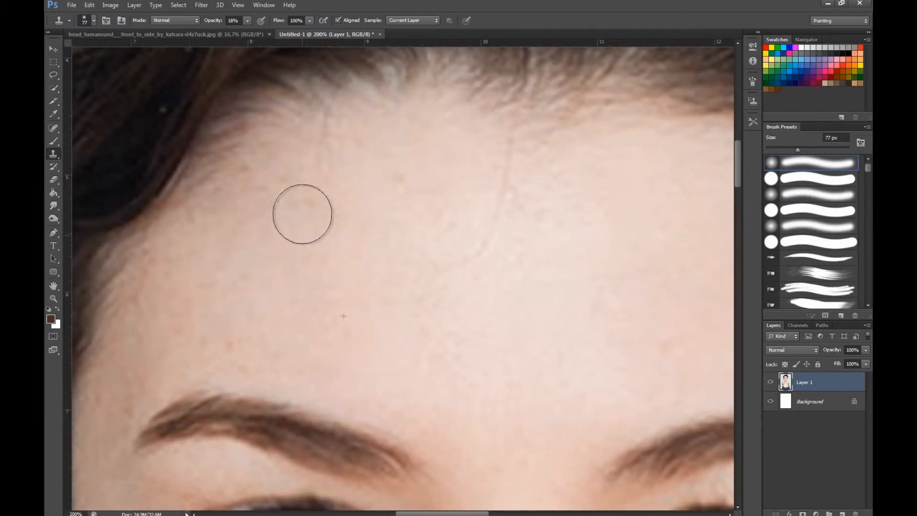
{"action": "left_click", "coordinate": [228, 342]}
{"action": "left_click", "coordinate": [220, 339]}
{"action": "left_click", "coordinate": [237, 347]}
{"action": "key", "text": "ctrl+alt+z"}
{"action": "key", "text": "ctrl+alt+z"}
{"action": "key", "text": "ctrl+alt+z"}
{"action": "key", "text": "ctrl+alt+z"}
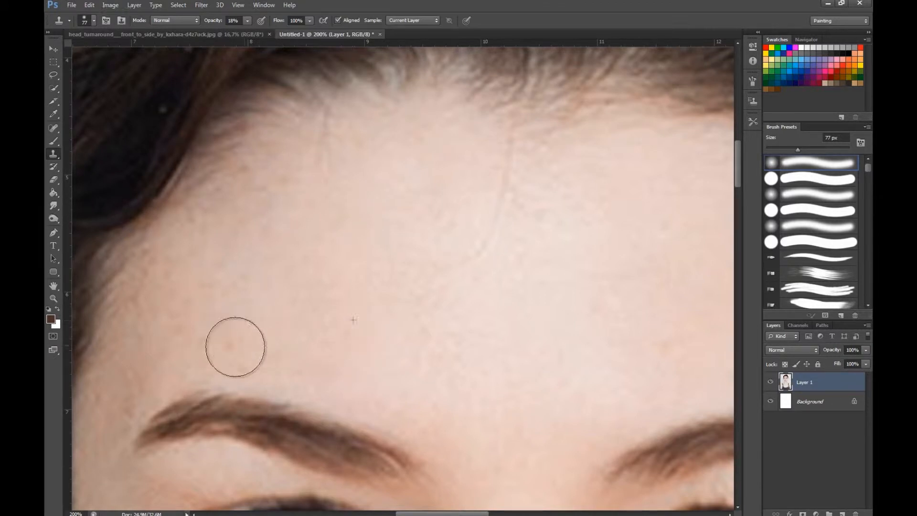
{"action": "mouse_move", "coordinate": [225, 339]}
{"action": "left_mouse_down"}
{"action": "mouse_move", "coordinate": [252, 350]}
{"action": "mouse_move", "coordinate": [244, 339]}
{"action": "left_mouse_up"}
Smooth the freckled outer cheek beside the ear on the image's left with skin cloned from lower on the cheek.
{"action": "mouse_move", "coordinate": [323, 372]}
{"action": "left_mouse_down"}
{"action": "mouse_move", "coordinate": [447, 62]}
{"action": "mouse_move", "coordinate": [325, 334]}
{"action": "left_mouse_up"}
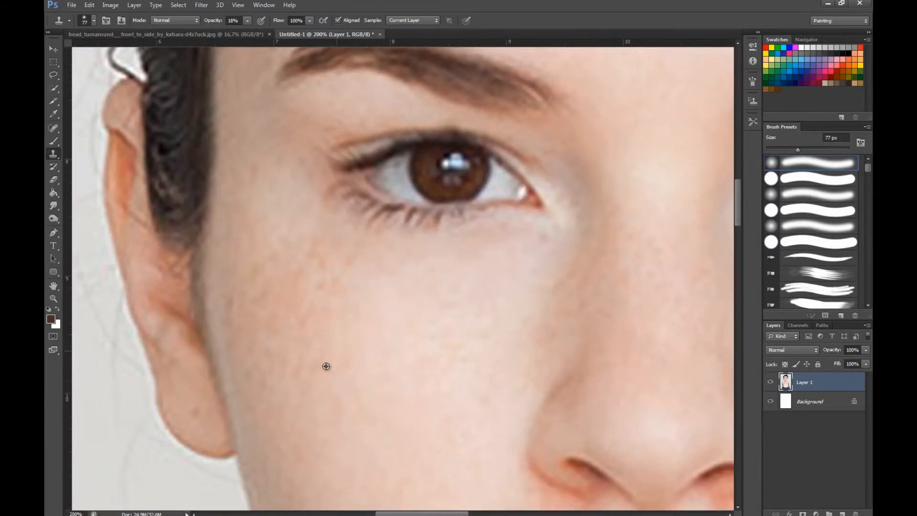
{"action": "left_click", "coordinate": [273, 420], "text": "alt"}
{"action": "mouse_move", "coordinate": [320, 272]}
{"action": "left_mouse_down"}
{"action": "mouse_move", "coordinate": [287, 268]}
{"action": "mouse_move", "coordinate": [272, 282]}
{"action": "mouse_move", "coordinate": [262, 321]}
{"action": "mouse_move", "coordinate": [266, 360]}
{"action": "mouse_move", "coordinate": [280, 305]}
{"action": "mouse_move", "coordinate": [263, 294]}
{"action": "mouse_move", "coordinate": [239, 341]}
{"action": "mouse_move", "coordinate": [250, 371]}
{"action": "mouse_move", "coordinate": [270, 370]}
{"action": "left_mouse_up"}
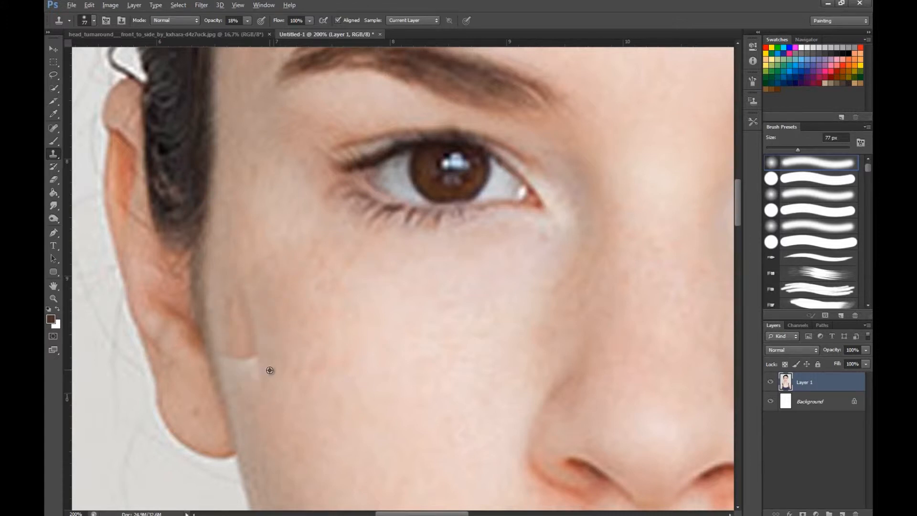
{"action": "left_click", "coordinate": [289, 402], "text": "alt"}
{"action": "mouse_move", "coordinate": [283, 381]}
{"action": "left_mouse_down"}
{"action": "mouse_move", "coordinate": [256, 331]}
{"action": "mouse_move", "coordinate": [258, 367]}
{"action": "mouse_move", "coordinate": [247, 288]}
{"action": "mouse_move", "coordinate": [256, 342]}
{"action": "left_mouse_up"}
{"action": "key", "text": "ctrl+minus"}
{"action": "key", "text": "ctrl+minus"}
{"action": "key", "text": "ctrl+minus"}
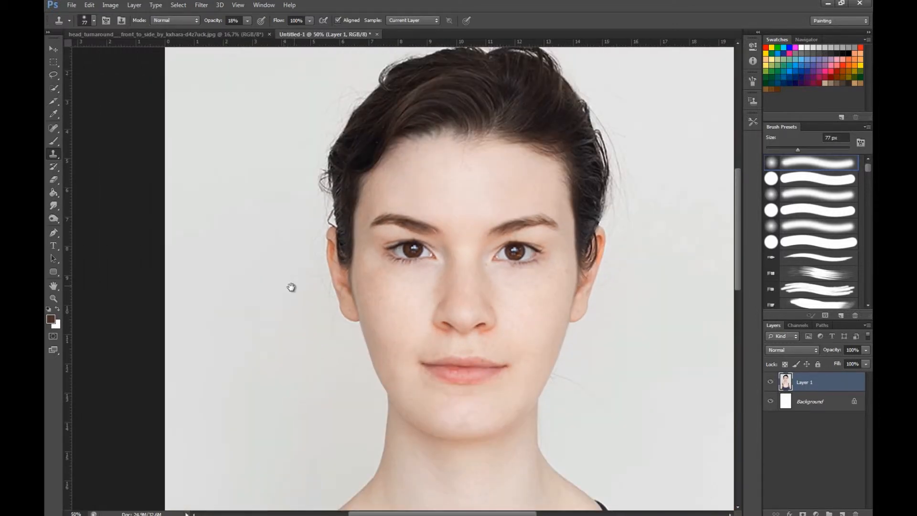
{"action": "left_click_drag", "start_coordinate": [317, 293], "coordinate": [285, 281]}
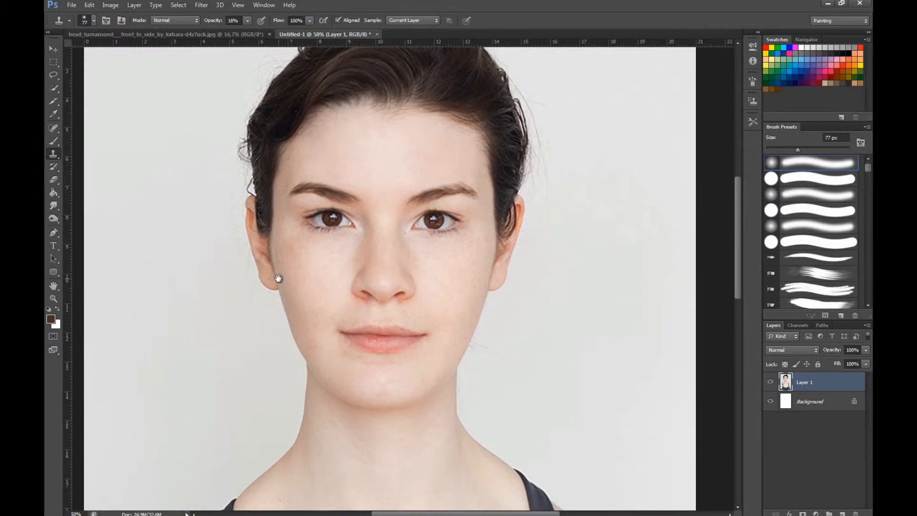
{"action": "left_click_drag", "start_coordinate": [365, 319], "coordinate": [337, 280]}
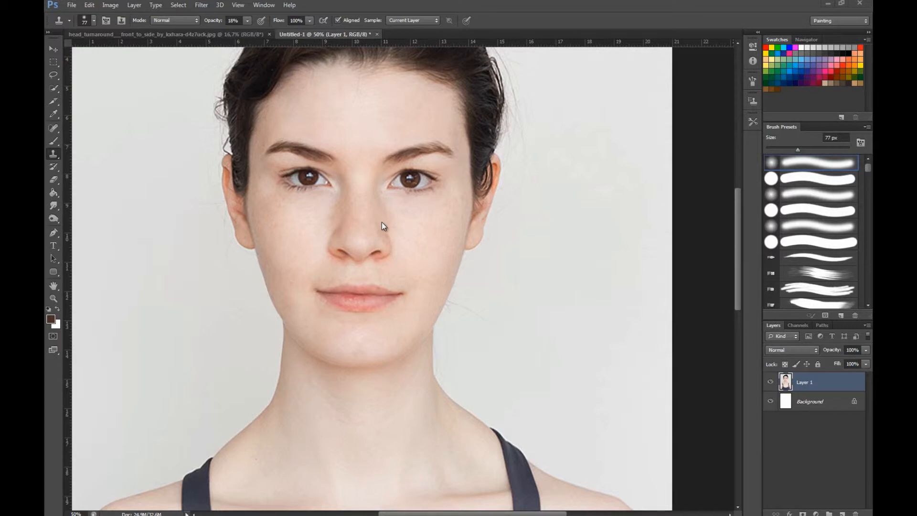
Set the Clone Stamp brush size to 25 px and fill in the sparse areas of the eyebrow on the image's right.
{"action": "key", "text": "ctrl+plus"}
{"action": "key", "text": "ctrl+plus"}
{"action": "key", "text": "ctrl+plus"}
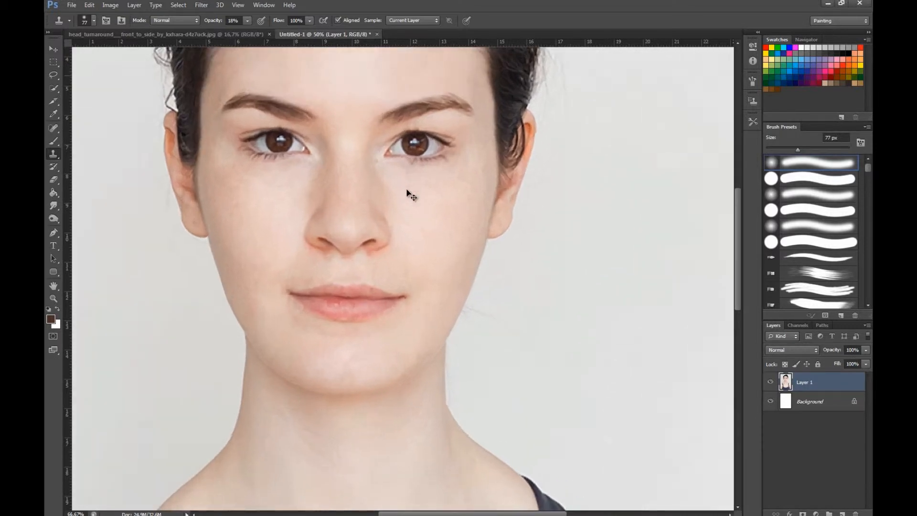
{"action": "mouse_move", "coordinate": [368, 124]}
{"action": "left_mouse_down"}
{"action": "mouse_move", "coordinate": [366, 265]}
{"action": "mouse_move", "coordinate": [395, 273]}
{"action": "mouse_move", "coordinate": [388, 307]}
{"action": "left_mouse_up"}
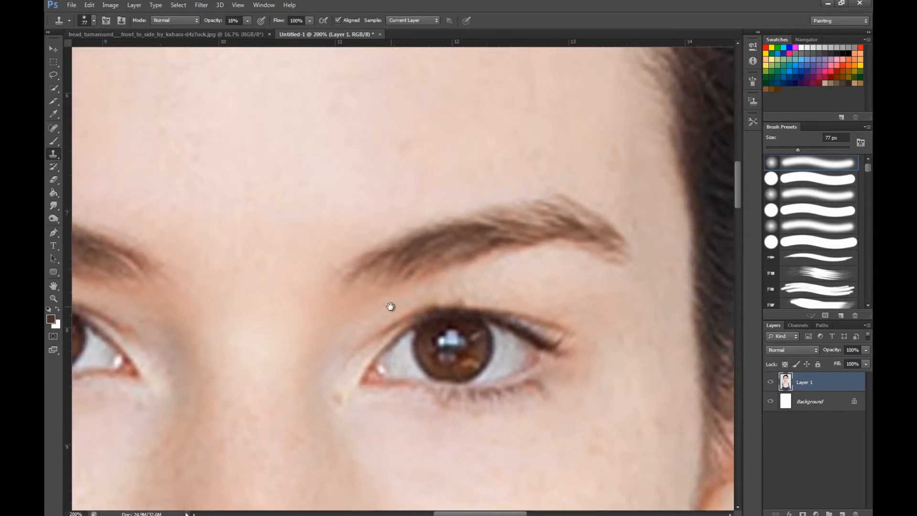
{"action": "left_click", "coordinate": [95, 24]}
{"action": "left_click", "coordinate": [79, 49]}
{"action": "left_click_drag", "start_coordinate": [80, 51], "coordinate": [70, 52]}
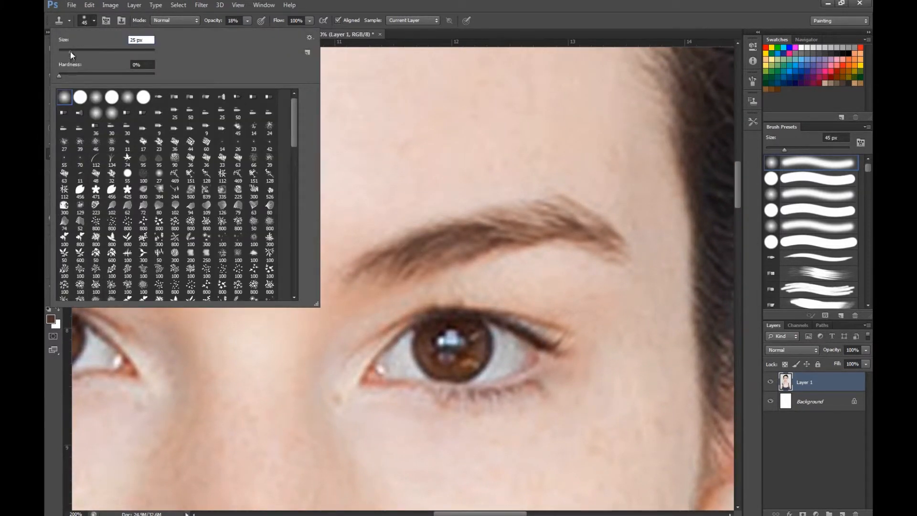
{"action": "left_click", "coordinate": [87, 25]}
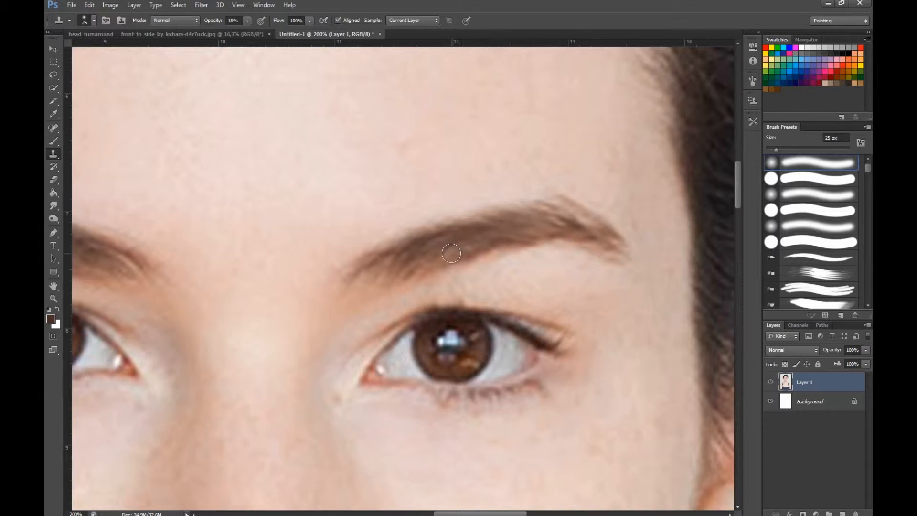
{"action": "left_click_drag", "start_coordinate": [543, 209], "coordinate": [564, 211]}
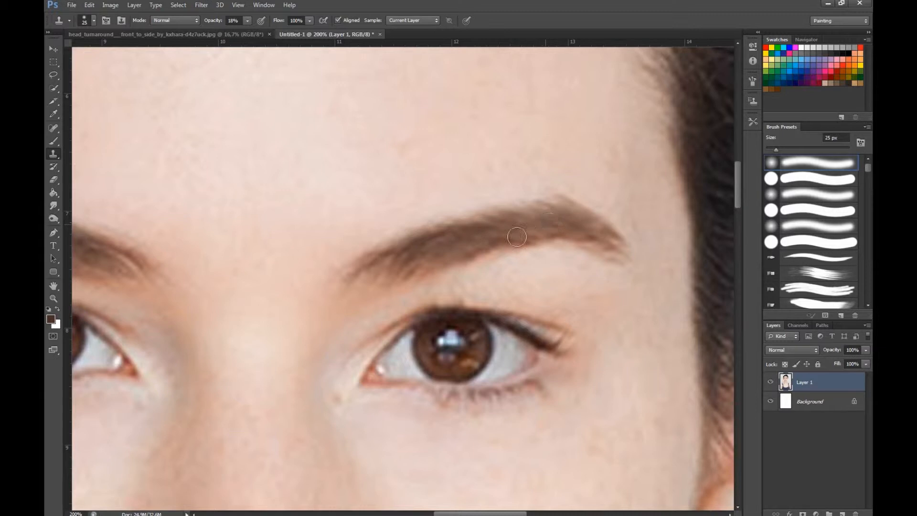
{"action": "left_click_drag", "start_coordinate": [391, 265], "coordinate": [370, 274]}
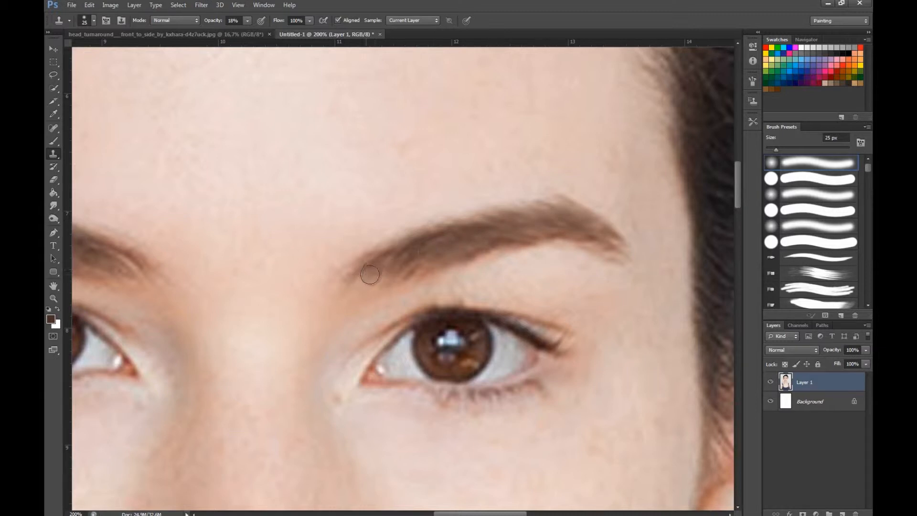
Fill in the inner end and the sparse outer part of the eyebrow on the image's left by cloning brow hair.
{"action": "left_click_drag", "start_coordinate": [276, 328], "coordinate": [547, 352]}
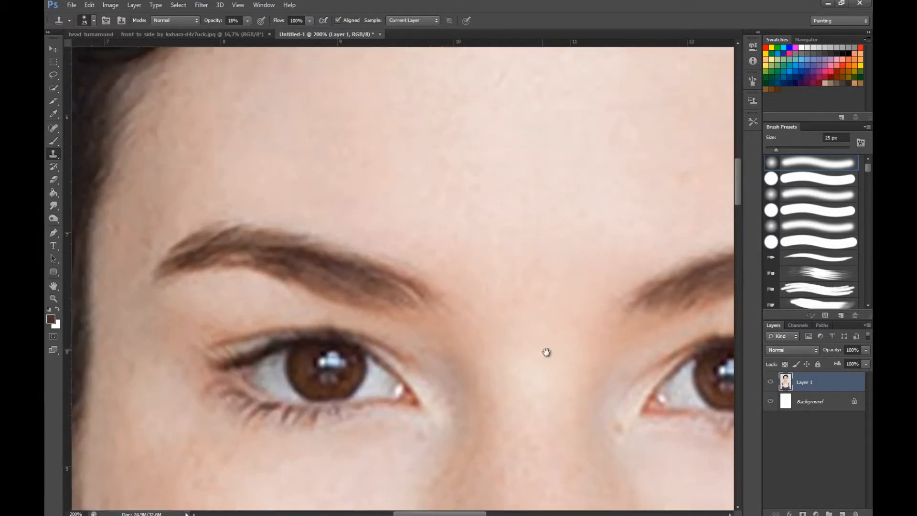
{"action": "mouse_move", "coordinate": [400, 274]}
{"action": "left_mouse_down"}
{"action": "mouse_move", "coordinate": [437, 301]}
{"action": "mouse_move", "coordinate": [423, 292]}
{"action": "left_mouse_up"}
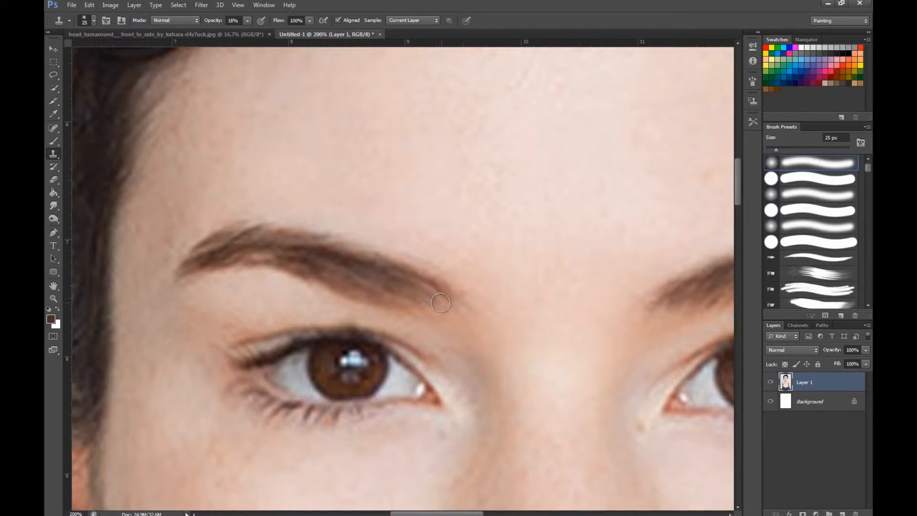
{"action": "left_click_drag", "start_coordinate": [436, 295], "coordinate": [443, 303]}
{"action": "left_click", "coordinate": [258, 257]}
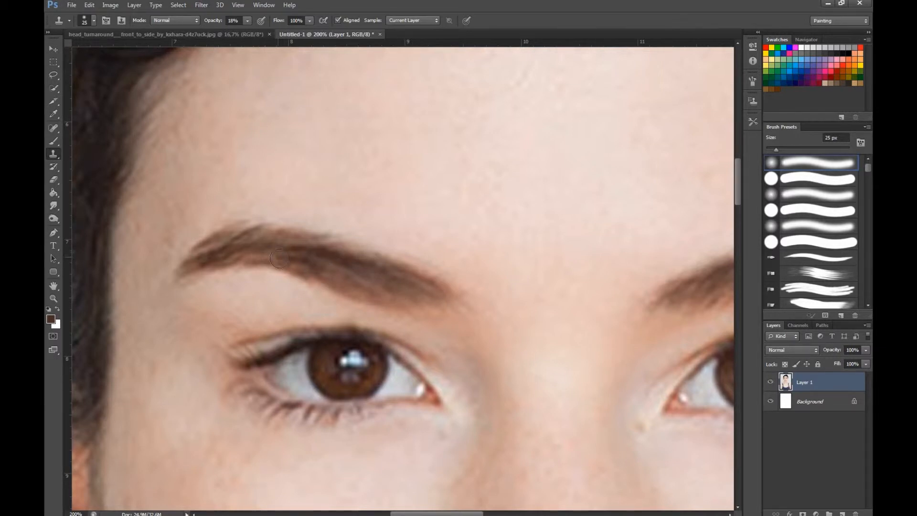
{"action": "left_click", "coordinate": [239, 237]}
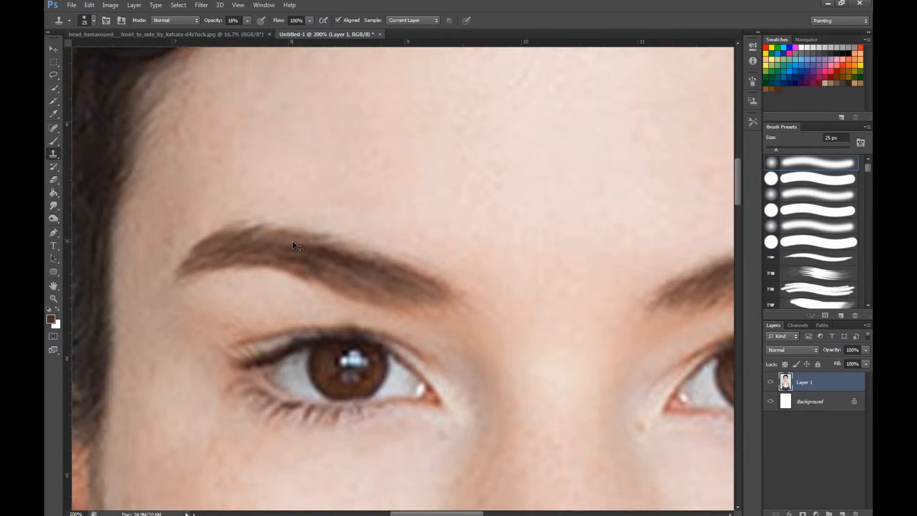
Examine the retouched eyebrows and skin across the whole face.
{"action": "key", "text": "ctrl+minus"}
{"action": "key", "text": "ctrl+minus"}
{"action": "key", "text": "ctrl+minus"}
{"action": "key", "text": "ctrl+minus"}
{"action": "key", "text": "ctrl+plus"}
{"action": "key", "text": "ctrl+plus"}
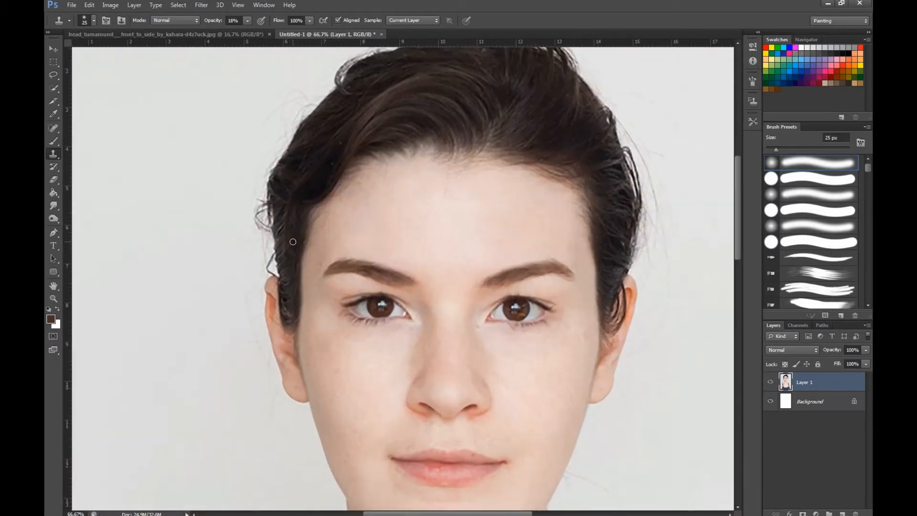
{"action": "left_click_drag", "start_coordinate": [340, 271], "coordinate": [321, 224]}
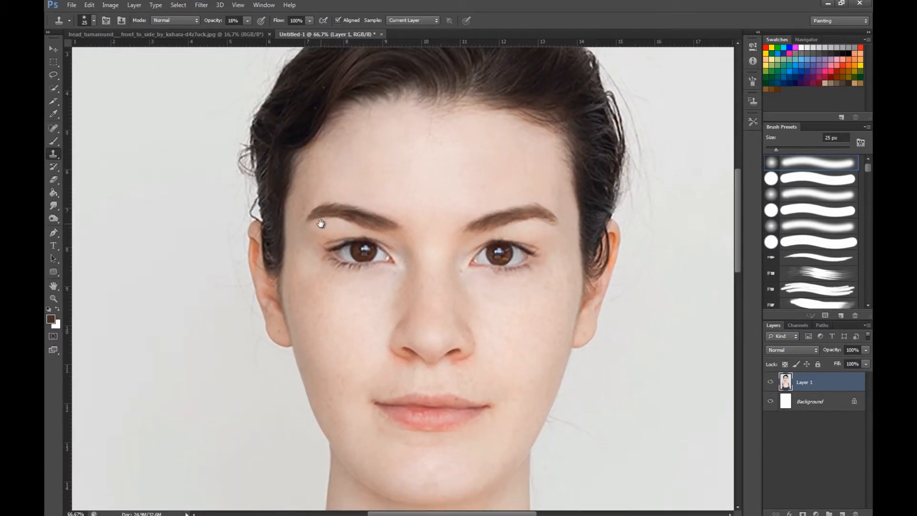
{"action": "left_click_drag", "start_coordinate": [439, 324], "coordinate": [451, 254]}
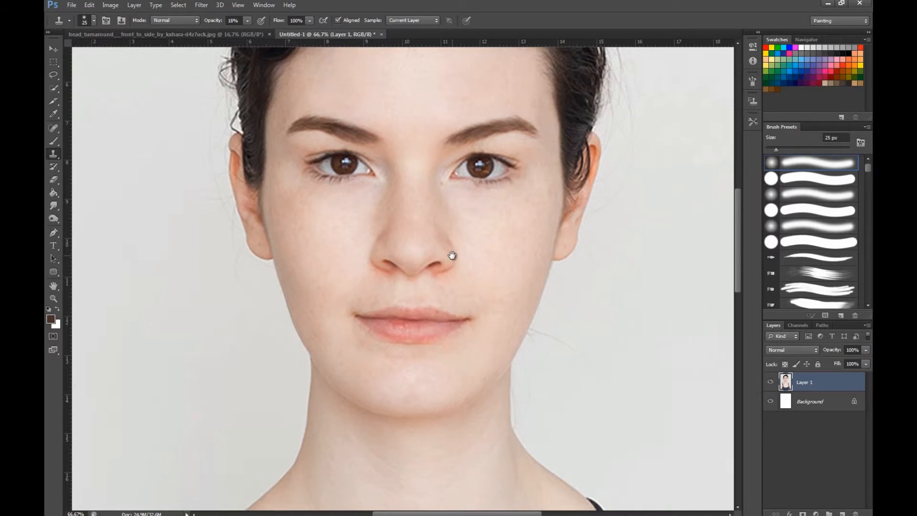
{"action": "left_click_drag", "start_coordinate": [446, 204], "coordinate": [427, 226]}
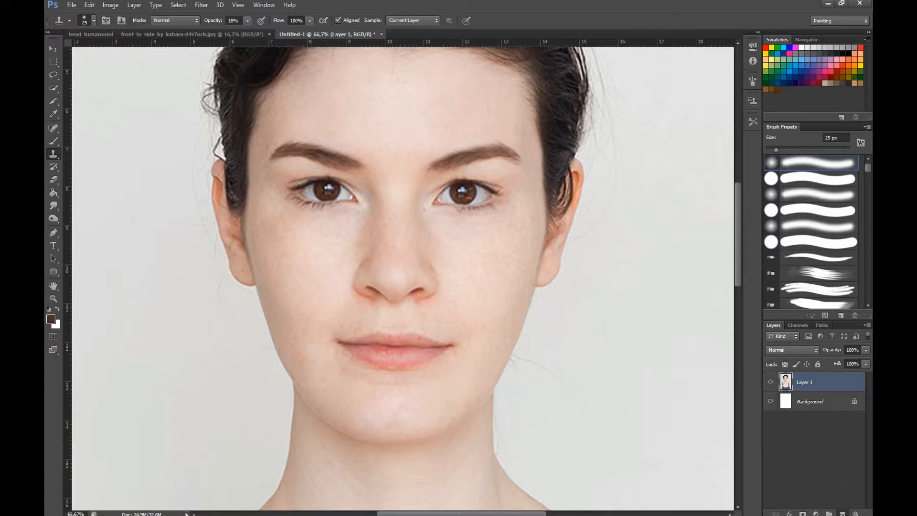
Add a layer in Soft Light mode above the portrait and brush white highlights under the eyes at 55 px and 17% opacity.
{"action": "left_click", "coordinate": [842, 513]}
{"action": "left_click", "coordinate": [802, 352]}
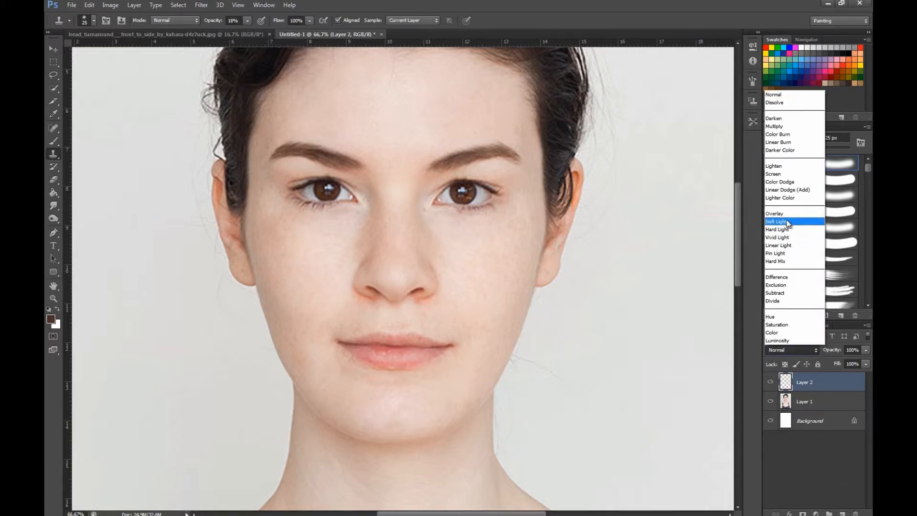
{"action": "left_click", "coordinate": [776, 222]}
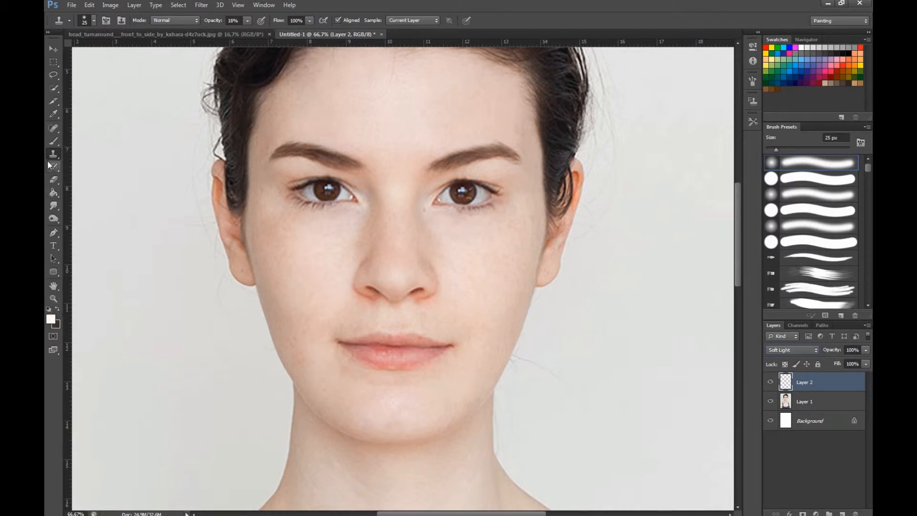
{"action": "left_click", "coordinate": [54, 141]}
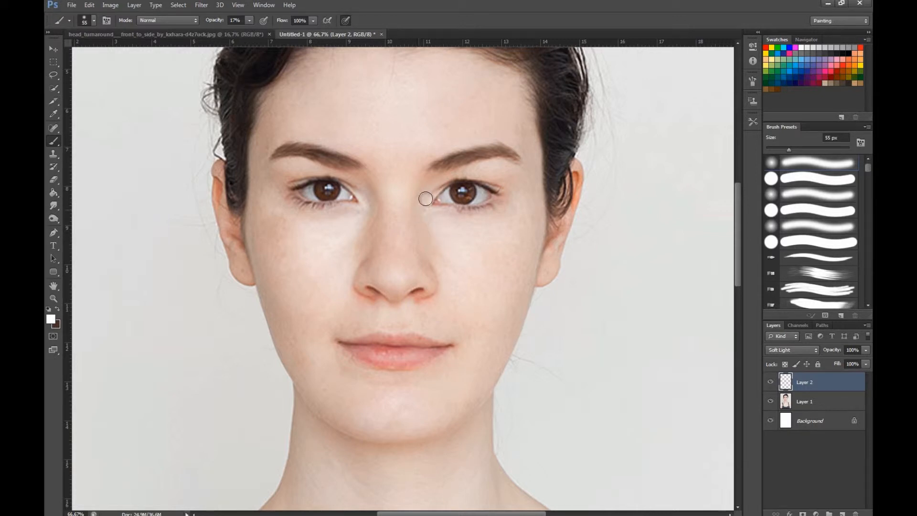
Inspect the highlights around the nose up close and lower the highlight layer's opacity to 62%.
{"action": "key", "text": "ctrl+plus"}
{"action": "key", "text": "ctrl+plus"}
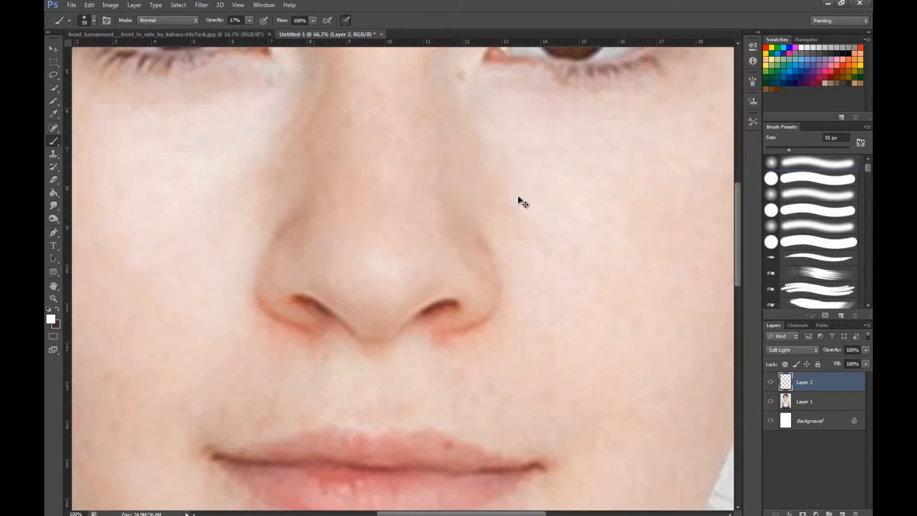
{"action": "key", "text": "ctrl+minus"}
{"action": "key", "text": "ctrl+minus"}
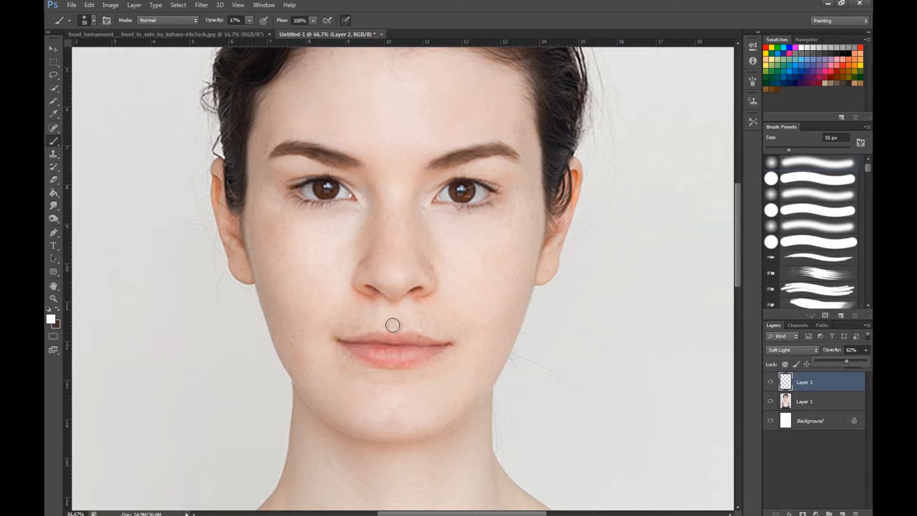
On Layer 1, clone cheek skin along the upper side of the nose on the image's right with a 25 px Clone Stamp.
{"action": "left_click", "coordinate": [837, 397]}
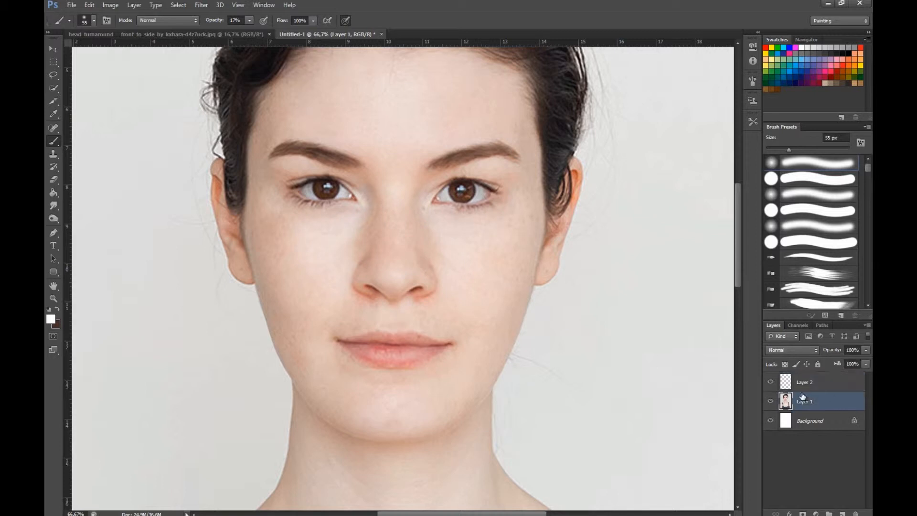
{"action": "key", "text": "ctrl+plus"}
{"action": "key", "text": "ctrl+plus"}
{"action": "key", "text": "ctrl+plus"}
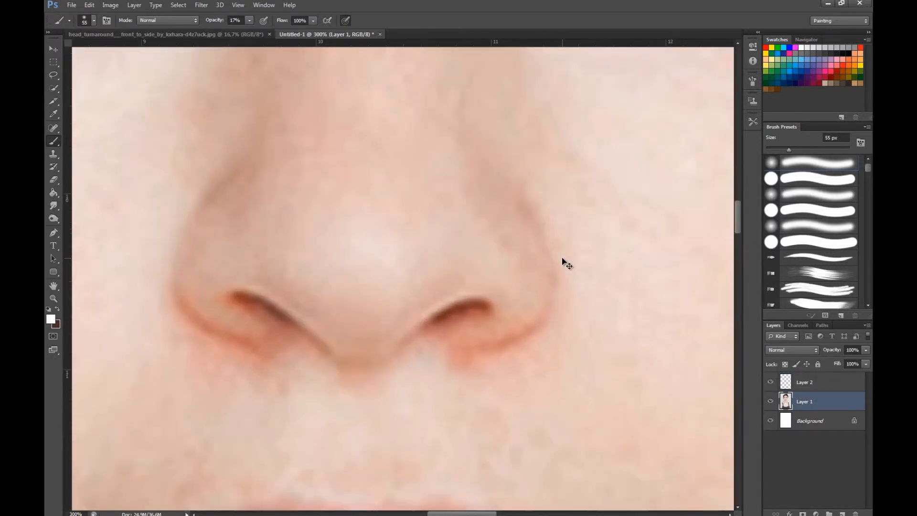
{"action": "key", "text": "ctrl+minus"}
{"action": "key", "text": "ctrl+minus"}
{"action": "key", "text": "ctrl+plus"}
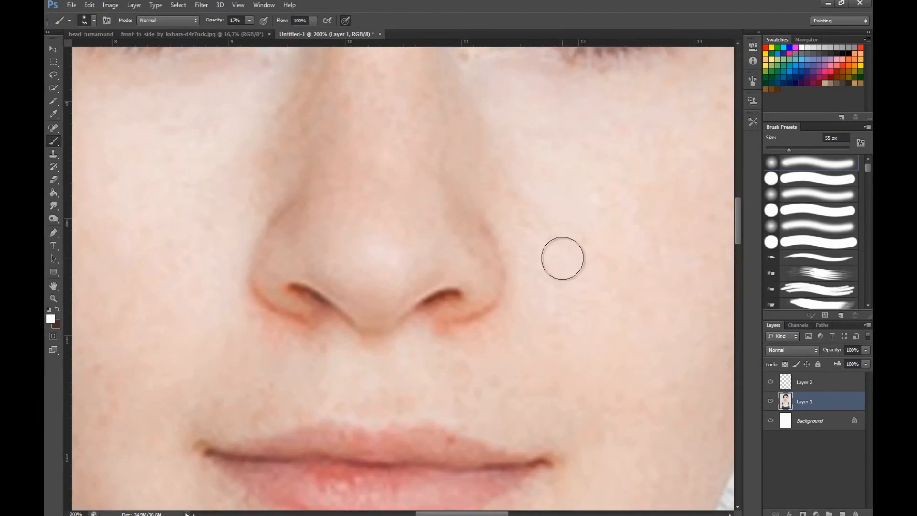
{"action": "left_click", "coordinate": [54, 154]}
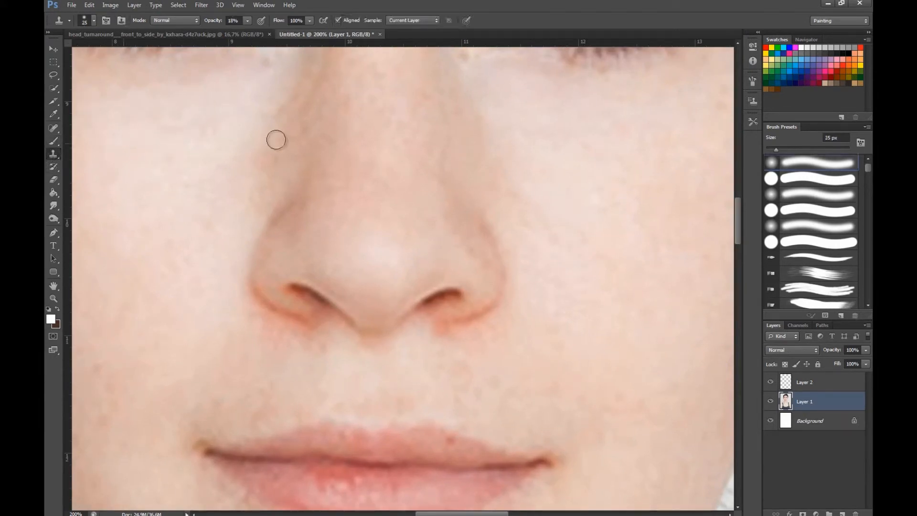
{"action": "left_click_drag", "start_coordinate": [502, 199], "coordinate": [417, 253]}
{"action": "left_click", "coordinate": [387, 232], "text": "alt"}
{"action": "left_click", "coordinate": [407, 223]}
{"action": "left_click", "coordinate": [403, 188], "text": "alt"}
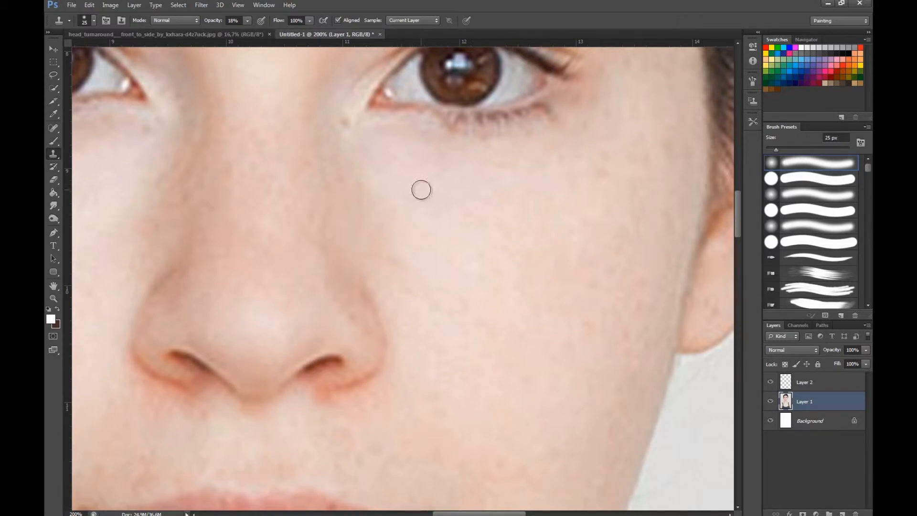
{"action": "left_click", "coordinate": [394, 197], "text": "alt"}
{"action": "mouse_move", "coordinate": [370, 191]}
{"action": "left_mouse_down"}
{"action": "mouse_move", "coordinate": [377, 259]}
{"action": "mouse_move", "coordinate": [368, 218]}
{"action": "left_mouse_up"}
{"action": "left_click", "coordinate": [313, 184], "text": "alt"}
Even out the shaded edge between nose and cheek on the image's right, down to the nostril, with cloned skin.
{"action": "mouse_move", "coordinate": [335, 175]}
{"action": "left_mouse_down"}
{"action": "mouse_move", "coordinate": [355, 210]}
{"action": "mouse_move", "coordinate": [363, 278]}
{"action": "mouse_move", "coordinate": [359, 267]}
{"action": "mouse_move", "coordinate": [371, 280]}
{"action": "mouse_move", "coordinate": [366, 252]}
{"action": "left_mouse_up"}
{"action": "left_click", "coordinate": [391, 305], "text": "alt"}
{"action": "left_click", "coordinate": [393, 309], "text": "alt"}
{"action": "left_click", "coordinate": [363, 251]}
{"action": "left_click", "coordinate": [372, 256], "text": "alt"}
{"action": "left_click", "coordinate": [391, 301]}
{"action": "left_click", "coordinate": [418, 324], "text": "alt"}
{"action": "left_click", "coordinate": [384, 237], "text": "alt"}
{"action": "left_click", "coordinate": [387, 280]}
{"action": "left_click", "coordinate": [391, 264], "text": "alt"}
{"action": "left_click", "coordinate": [375, 222]}
{"action": "left_click", "coordinate": [421, 334], "text": "alt"}
{"action": "left_click", "coordinate": [398, 303]}
{"action": "left_click", "coordinate": [366, 209]}
{"action": "left_click", "coordinate": [416, 325], "text": "alt"}
{"action": "mouse_move", "coordinate": [374, 196]}
{"action": "left_mouse_down"}
{"action": "mouse_move", "coordinate": [371, 173]}
{"action": "mouse_move", "coordinate": [358, 173]}
{"action": "mouse_move", "coordinate": [386, 242]}
{"action": "mouse_move", "coordinate": [357, 200]}
{"action": "mouse_move", "coordinate": [350, 210]}
{"action": "mouse_move", "coordinate": [344, 135]}
{"action": "mouse_move", "coordinate": [382, 282]}
{"action": "left_mouse_up"}
{"action": "left_click", "coordinate": [401, 193], "text": "alt"}
{"action": "mouse_move", "coordinate": [396, 251]}
{"action": "left_mouse_down"}
{"action": "mouse_move", "coordinate": [426, 307]}
{"action": "mouse_move", "coordinate": [417, 263]}
{"action": "left_mouse_up"}
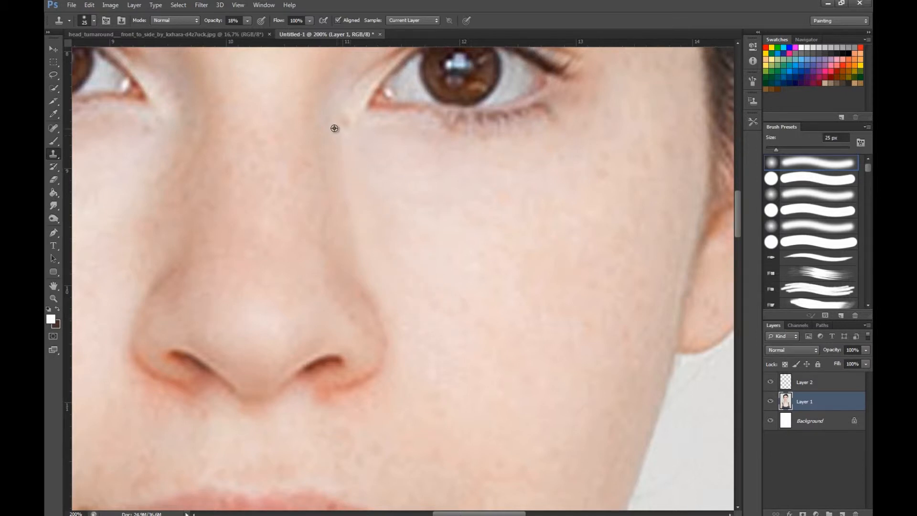
Clone light cheek skin over the shading along the nose's side on the image's left and touch up the skin around the nose.
{"action": "key", "text": "ctrl+minus"}
{"action": "key", "text": "ctrl+minus"}
{"action": "key", "text": "ctrl+minus"}
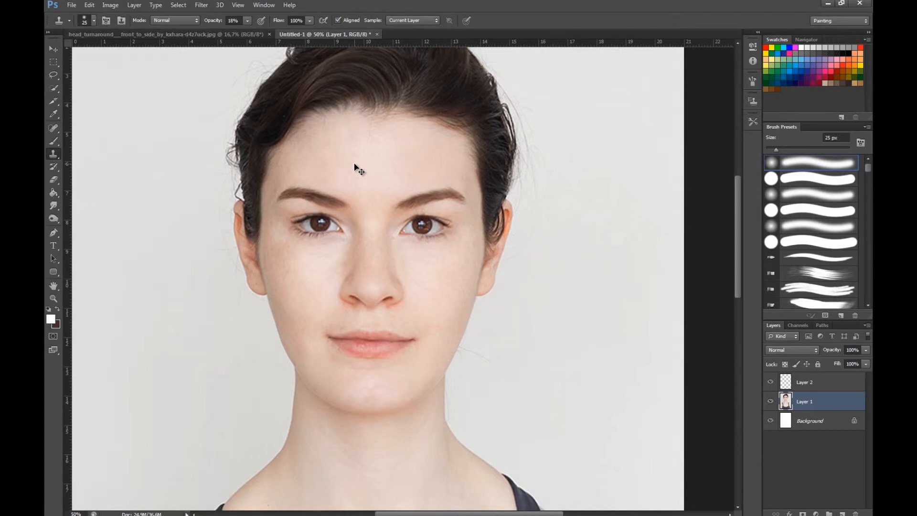
{"action": "key", "text": "ctrl+plus"}
{"action": "key", "text": "ctrl+plus"}
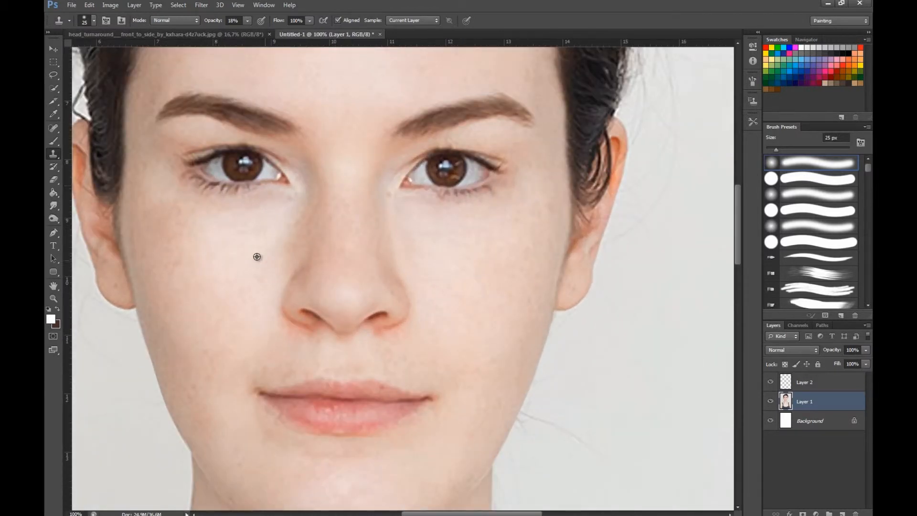
{"action": "mouse_move", "coordinate": [295, 220]}
{"action": "left_mouse_down"}
{"action": "mouse_move", "coordinate": [294, 260]}
{"action": "mouse_move", "coordinate": [310, 211]}
{"action": "mouse_move", "coordinate": [297, 265]}
{"action": "mouse_move", "coordinate": [306, 198]}
{"action": "mouse_move", "coordinate": [305, 225]}
{"action": "left_mouse_up"}
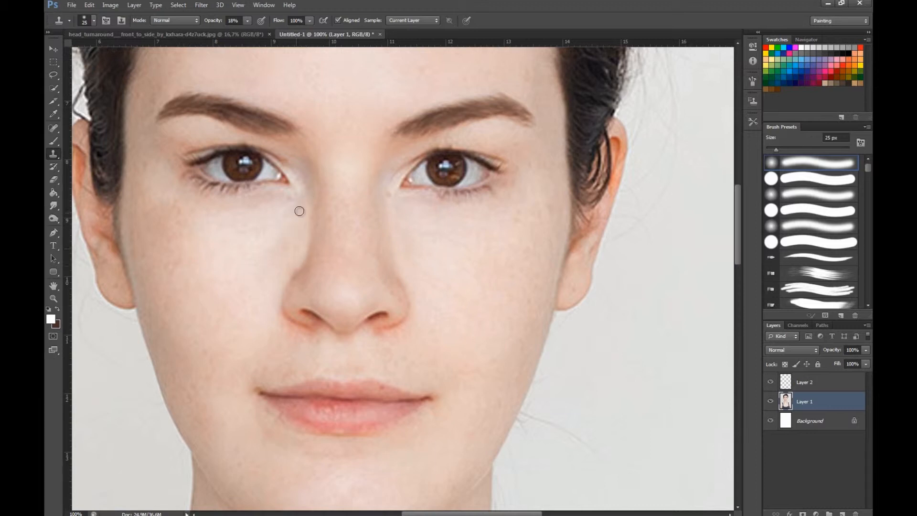
{"action": "left_click_drag", "start_coordinate": [278, 264], "coordinate": [265, 290]}
{"action": "left_click_drag", "start_coordinate": [308, 233], "coordinate": [295, 258]}
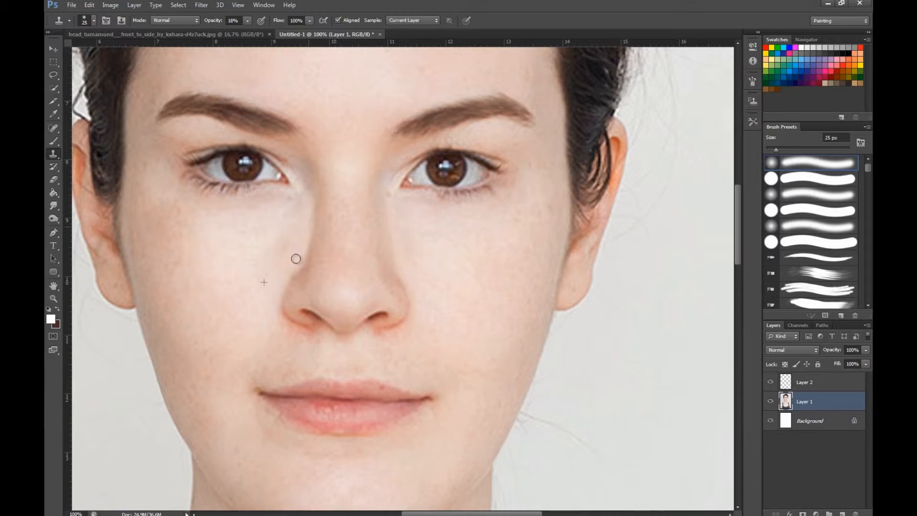
{"action": "scroll", "coordinate": [270, 225], "scroll_direction": "down", "scroll_amount": 2}
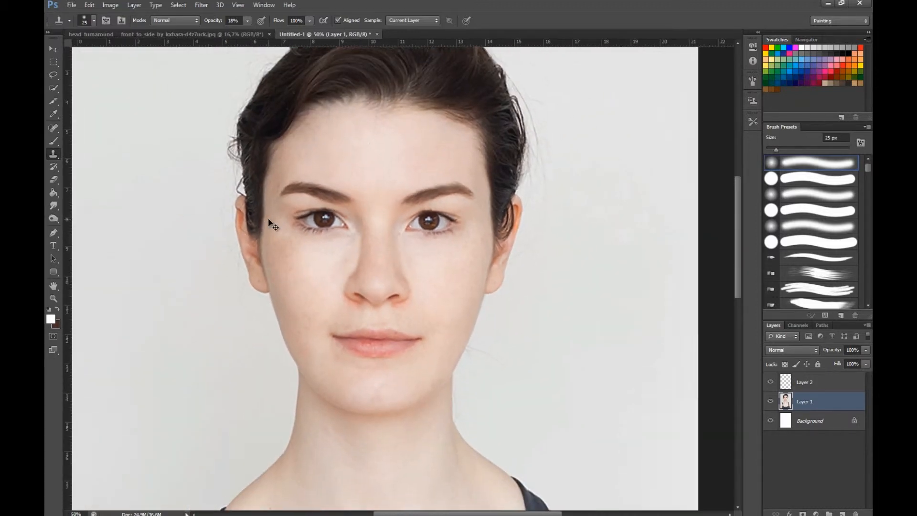
{"action": "scroll", "coordinate": [270, 224], "scroll_direction": "up", "scroll_amount": 3}
{"action": "left_click", "coordinate": [451, 213], "text": "alt"}
{"action": "mouse_move", "coordinate": [406, 132]}
{"action": "left_mouse_down"}
{"action": "mouse_move", "coordinate": [403, 168]}
{"action": "mouse_move", "coordinate": [391, 150]}
{"action": "mouse_move", "coordinate": [406, 192]}
{"action": "mouse_move", "coordinate": [401, 161]}
{"action": "mouse_move", "coordinate": [404, 231]}
{"action": "mouse_move", "coordinate": [385, 117]}
{"action": "mouse_move", "coordinate": [394, 181]}
{"action": "mouse_move", "coordinate": [423, 237]}
{"action": "mouse_move", "coordinate": [392, 156]}
{"action": "left_mouse_up"}
{"action": "key", "text": "ctrl+minus"}
{"action": "key", "text": "ctrl+minus"}
{"action": "key", "text": "ctrl+minus"}
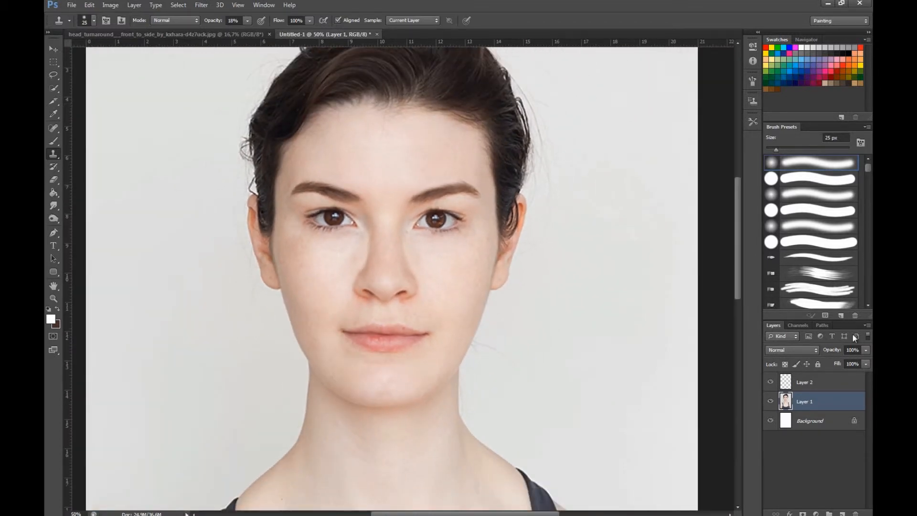
Paint additional white highlights on the face on Layer 2 with the 55 px brush at 17% opacity.
{"action": "left_click", "coordinate": [820, 388]}
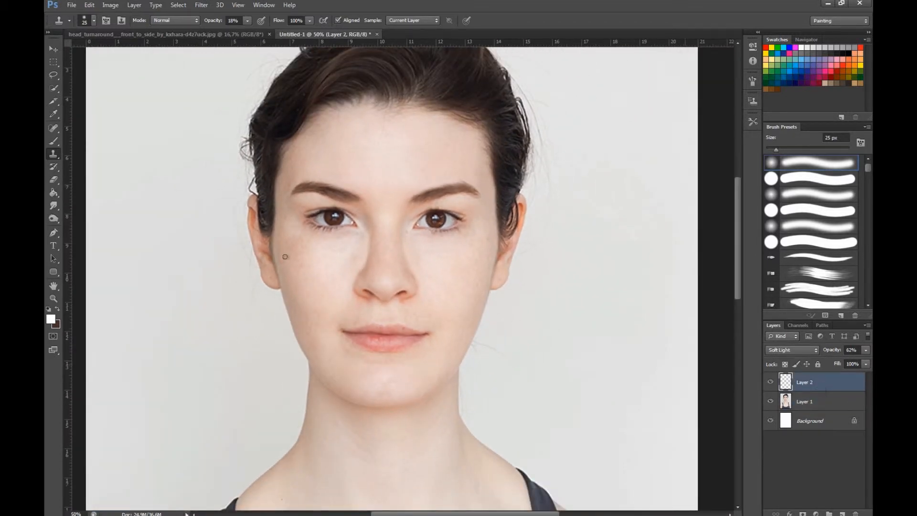
{"action": "left_click", "coordinate": [57, 140]}
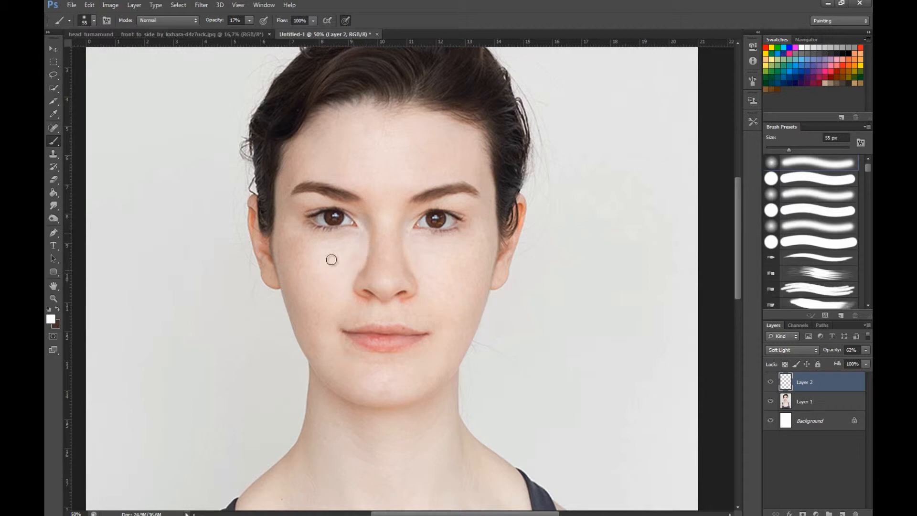
{"action": "key", "text": "ctrl+minus"}
{"action": "key", "text": "ctrl+plus"}
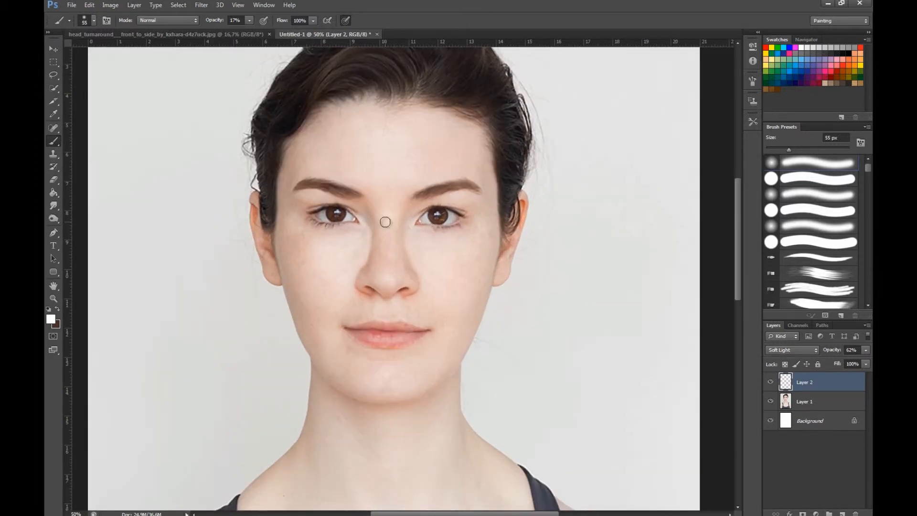
Smooth the facial skin on Layer 1 using the Smudge tool at 110 px and 15% strength.
{"action": "left_click", "coordinate": [828, 401]}
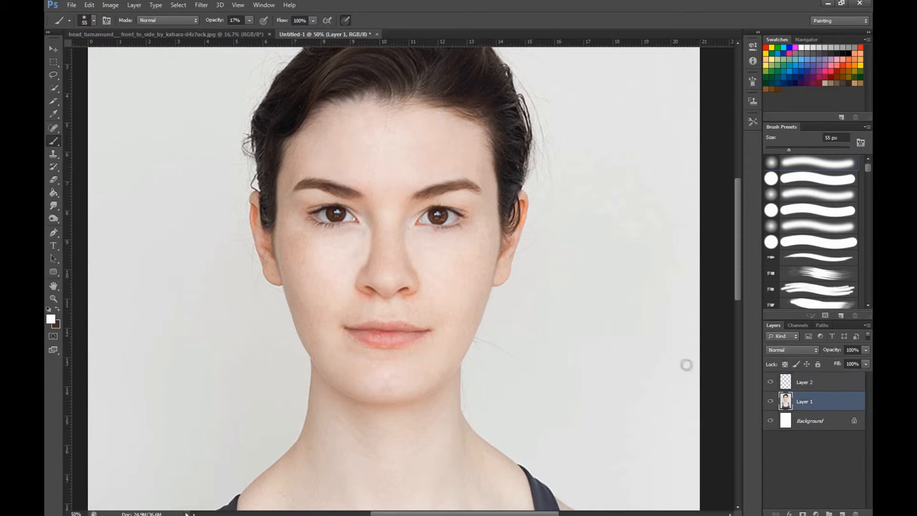
{"action": "left_click", "coordinate": [54, 205]}
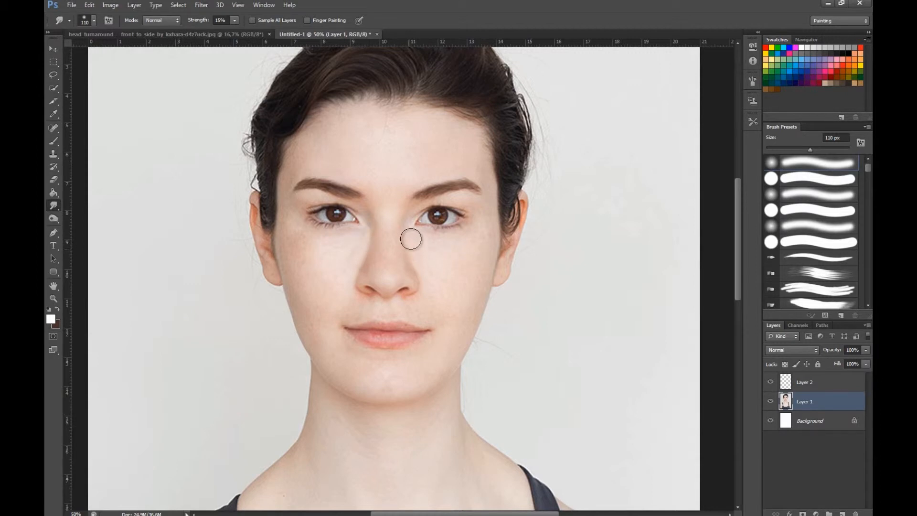
{"action": "key", "text": "ctrl+minus"}
{"action": "key", "text": "ctrl+plus"}
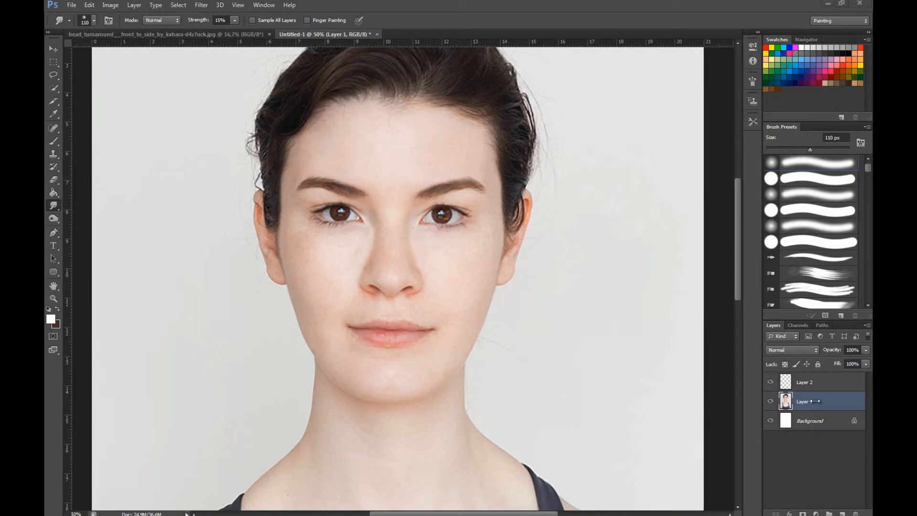
Add a new layer at the top of the stack and set up a dark brown 99 px brush with 0% hardness.
{"action": "left_click", "coordinate": [841, 512]}
{"action": "left_click_drag", "start_coordinate": [811, 405], "coordinate": [810, 378]}
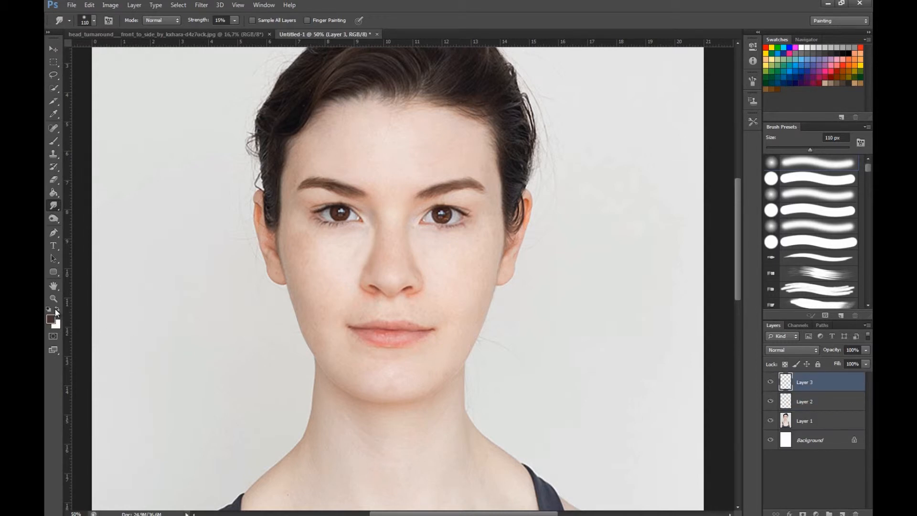
{"action": "left_click", "coordinate": [53, 140]}
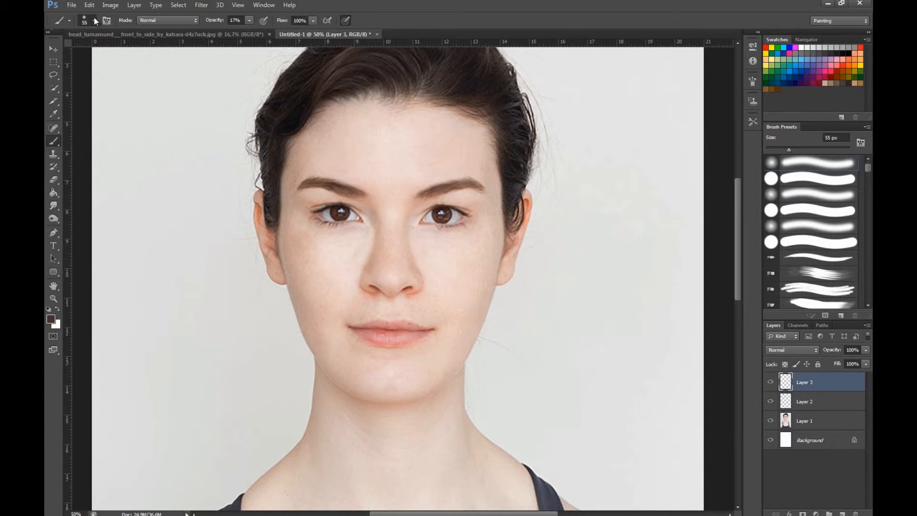
{"action": "left_click", "coordinate": [95, 20]}
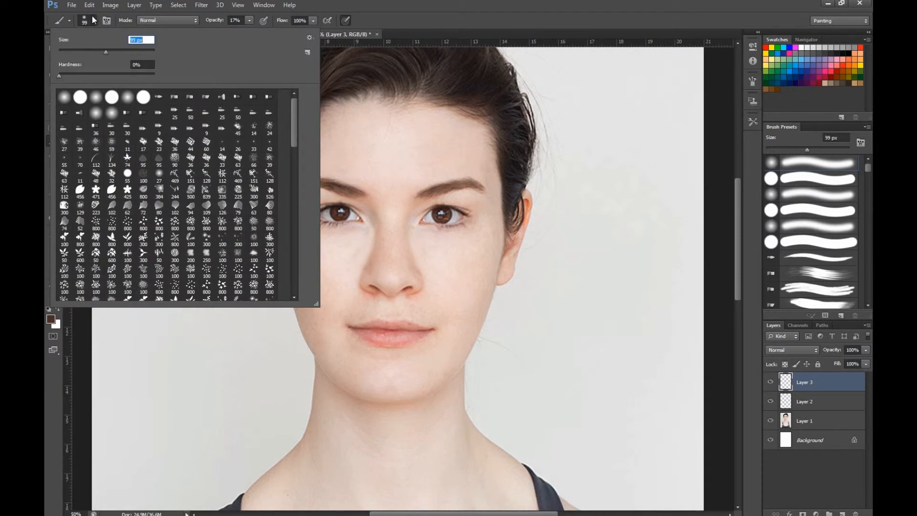
{"action": "left_click", "coordinate": [94, 20]}
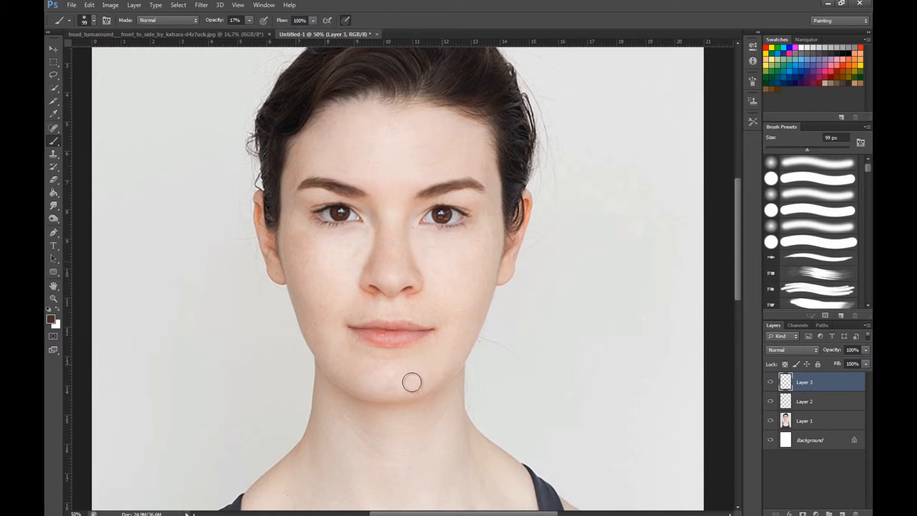
Set Layer 3 to Soft Light, brush dark shading around the cheeks, forehead and neck, and reduce the layer's opacity to 42%.
{"action": "left_click", "coordinate": [769, 349]}
{"action": "left_click", "coordinate": [782, 219]}
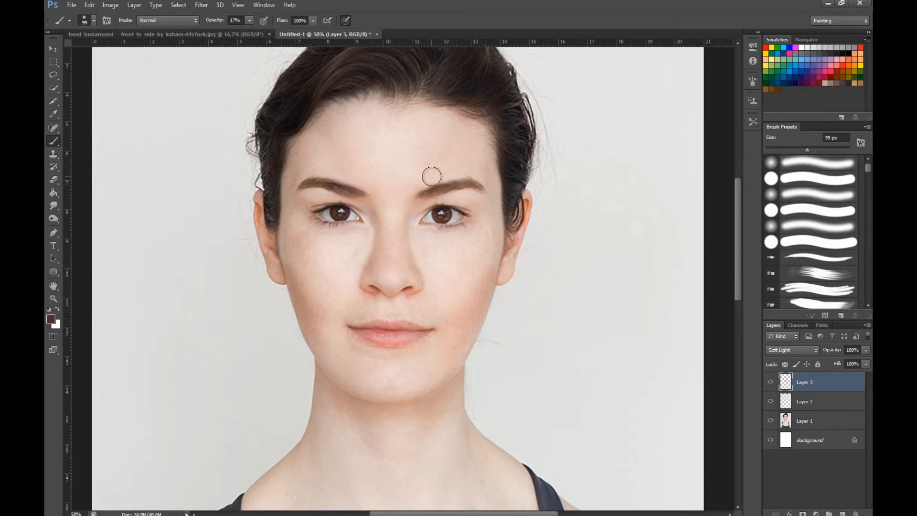
{"action": "left_click", "coordinate": [865, 350]}
{"action": "left_click", "coordinate": [835, 364]}
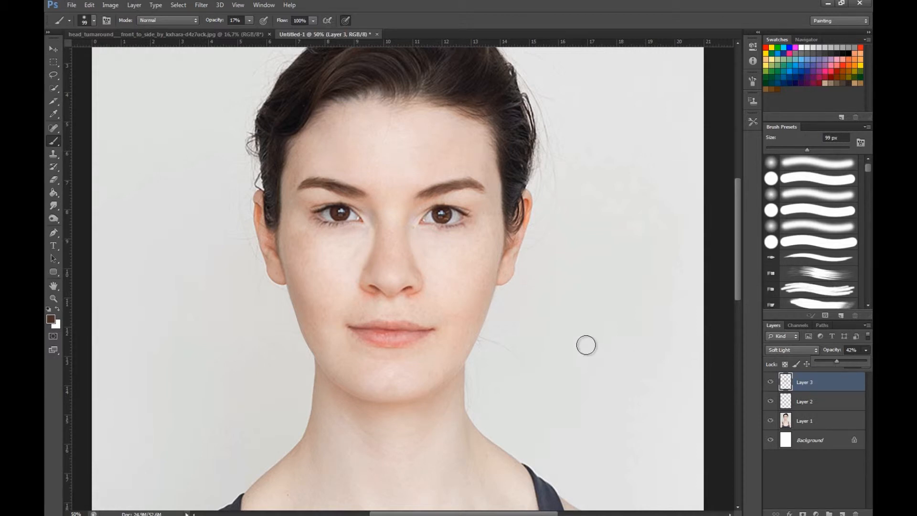
Add another Soft Light layer on top and set up a skin-toned brush at 139 px and 48% opacity.
{"action": "key", "text": "alt+Tab"}
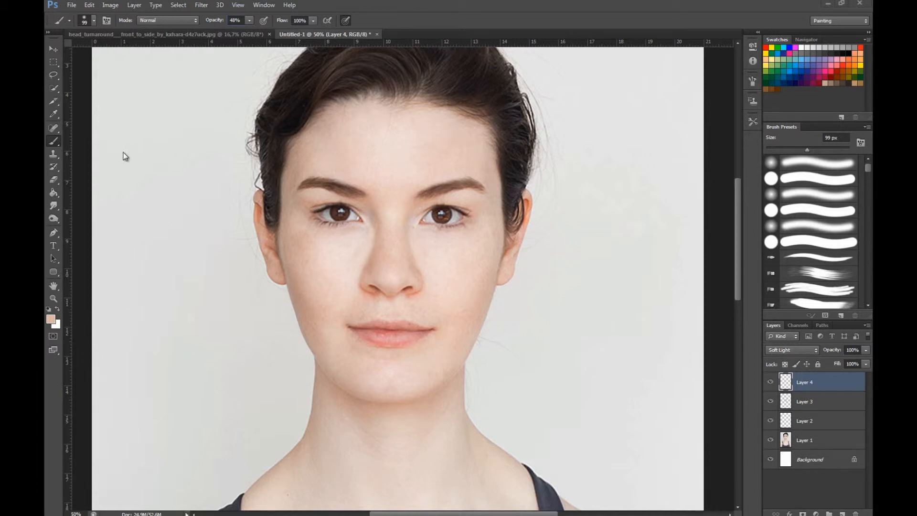
{"action": "left_click", "coordinate": [95, 21]}
{"action": "left_click_drag", "start_coordinate": [106, 51], "coordinate": [116, 53]}
{"action": "left_click", "coordinate": [94, 21]}
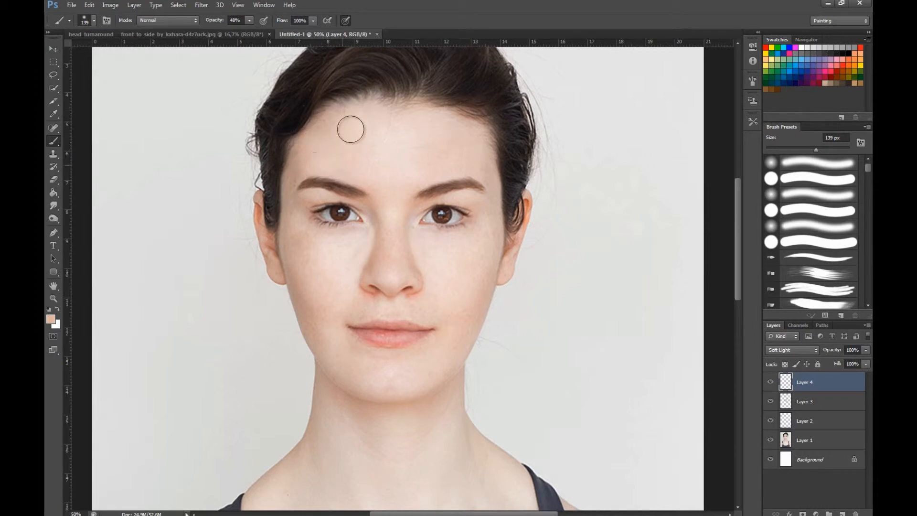
Brush the e4bba7 skin tone over the outer forehead and cheek on the image's left, keeping that foreground colour.
{"action": "left_click_drag", "start_coordinate": [325, 115], "coordinate": [298, 185]}
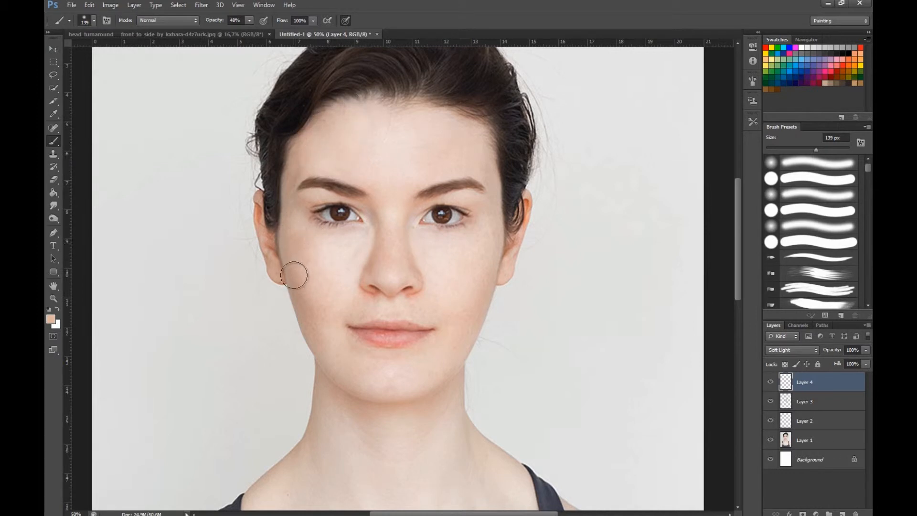
{"action": "mouse_move", "coordinate": [290, 290]}
{"action": "left_mouse_down"}
{"action": "mouse_move", "coordinate": [286, 261]}
{"action": "mouse_move", "coordinate": [305, 328]}
{"action": "mouse_move", "coordinate": [288, 249]}
{"action": "mouse_move", "coordinate": [315, 331]}
{"action": "mouse_move", "coordinate": [293, 231]}
{"action": "left_mouse_up"}
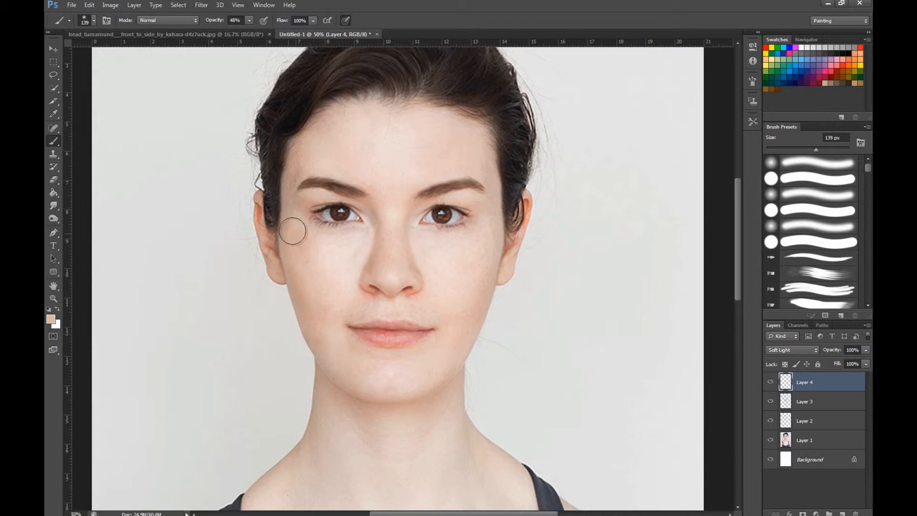
{"action": "left_click", "coordinate": [52, 318]}
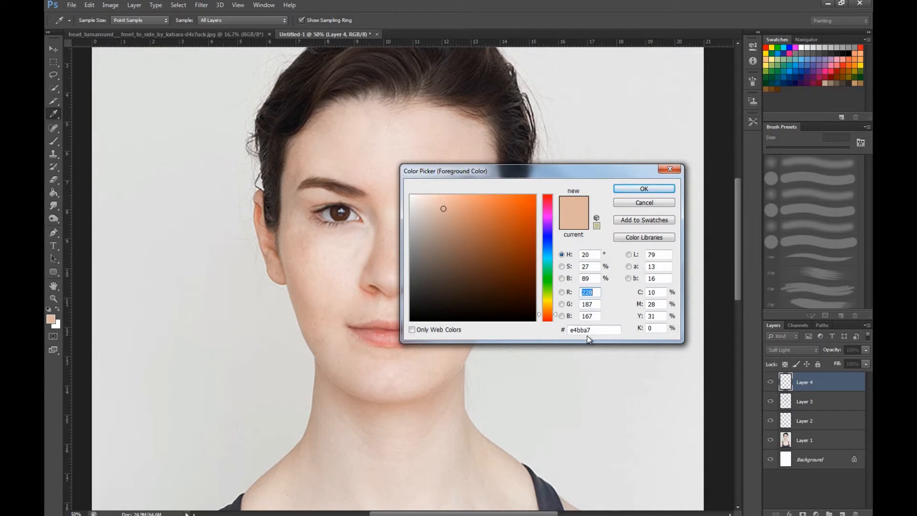
{"action": "left_click", "coordinate": [651, 190]}
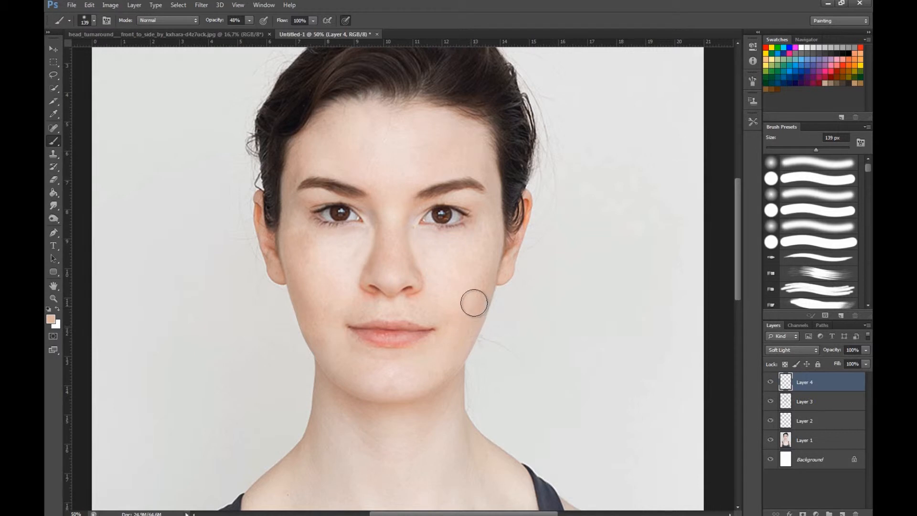
Brush the same skin tone over the cheek on the image's right on Layer 4.
{"action": "left_click_drag", "start_coordinate": [424, 253], "coordinate": [489, 268]}
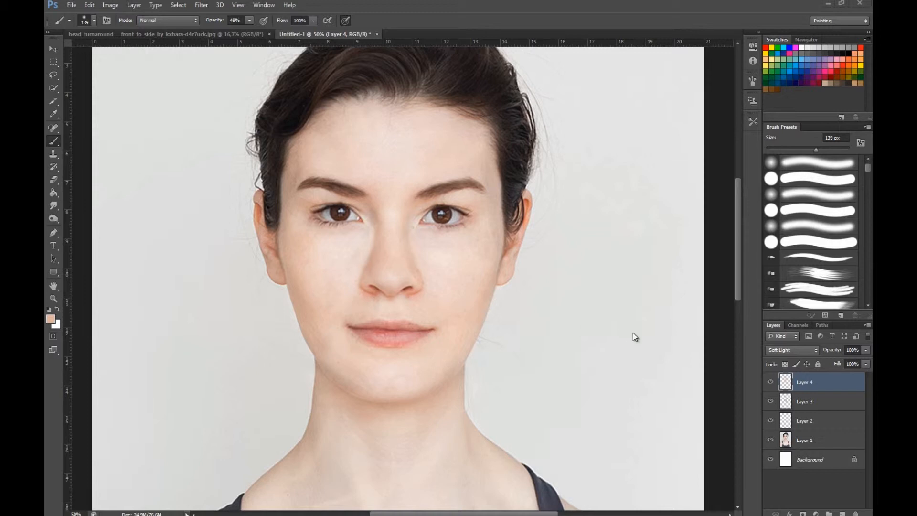
Add a new layer on top for the lips and sample ce8b85 from the upper lip as the foreground colour.
{"action": "key", "text": "ctrl+plus"}
{"action": "key", "text": "ctrl+plus"}
{"action": "key", "text": "ctrl+plus"}
{"action": "key", "text": "ctrl+plus"}
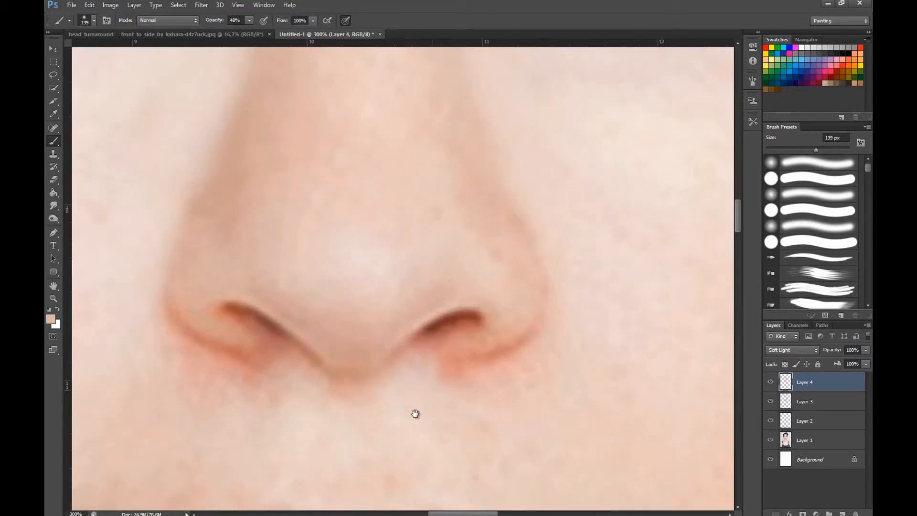
{"action": "left_click_drag", "start_coordinate": [415, 413], "coordinate": [434, 243]}
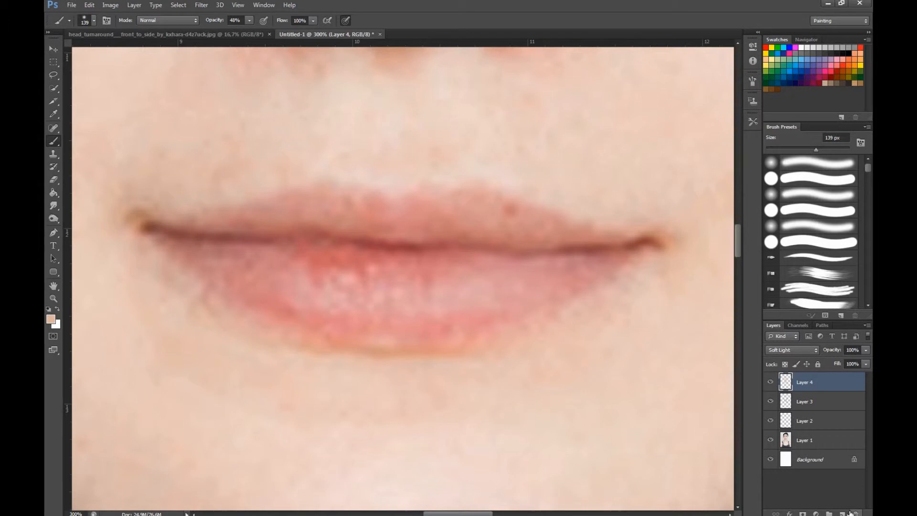
{"action": "left_click", "coordinate": [842, 513]}
{"action": "left_click", "coordinate": [809, 463]}
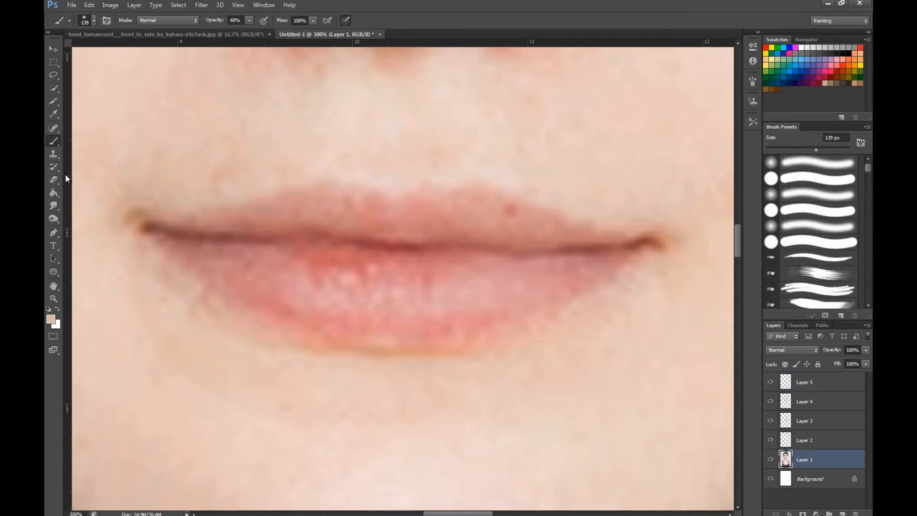
{"action": "left_click", "coordinate": [51, 319]}
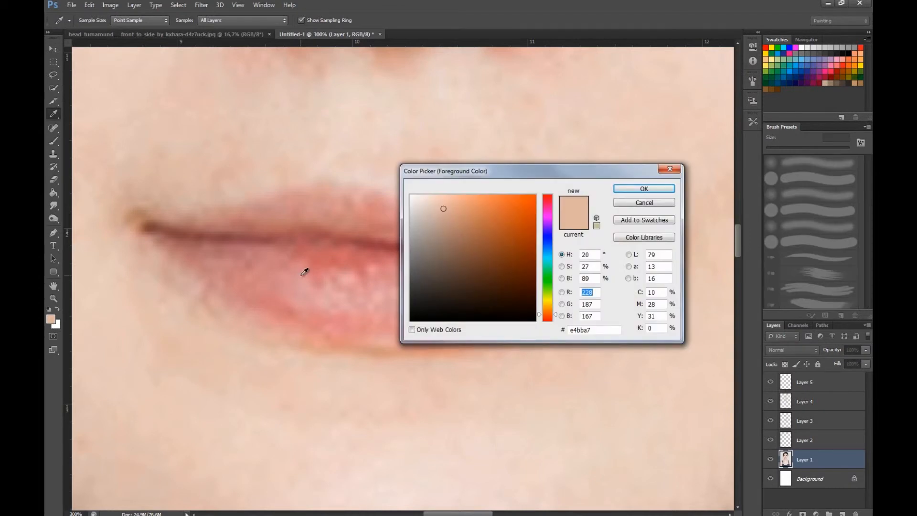
{"action": "left_click", "coordinate": [328, 213]}
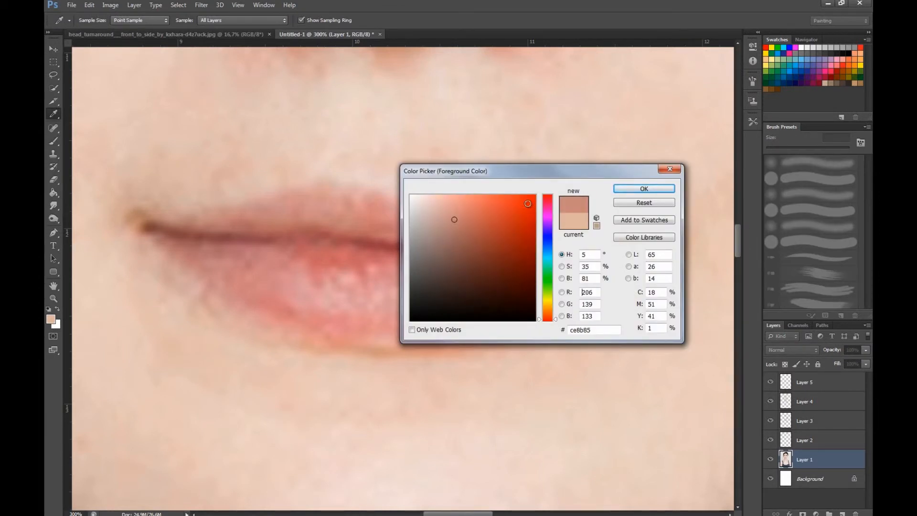
{"action": "left_click", "coordinate": [643, 189]}
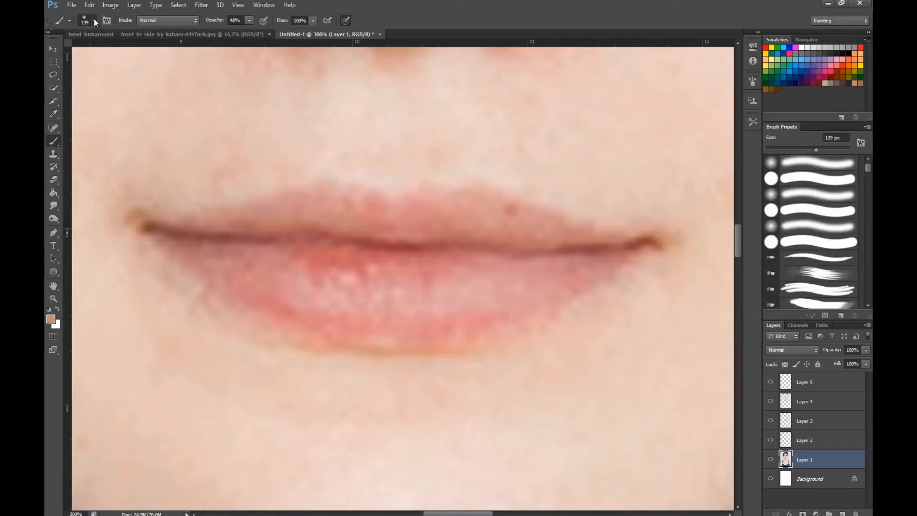
Set the brush size to 23 px and paint the sampled colour over the whole upper lip on Layer 5.
{"action": "left_click", "coordinate": [93, 19]}
{"action": "left_click_drag", "start_coordinate": [68, 51], "coordinate": [70, 51]}
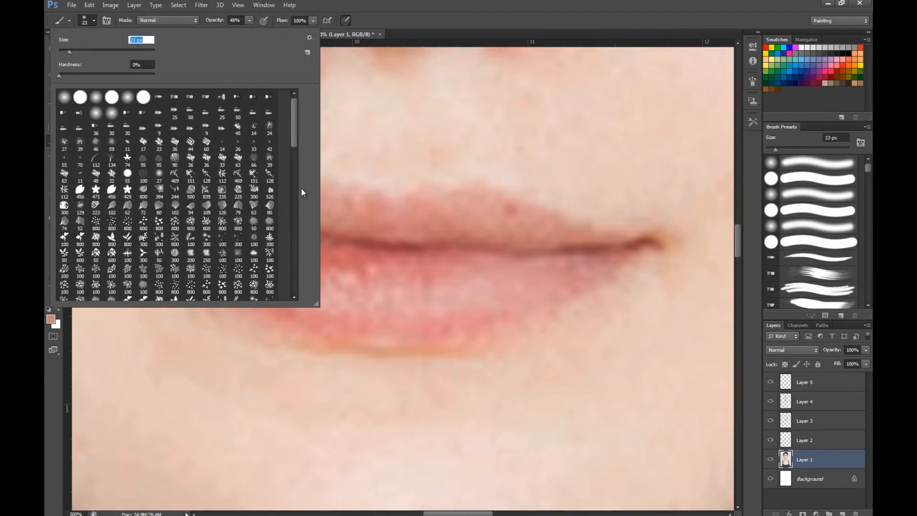
{"action": "left_click", "coordinate": [93, 23]}
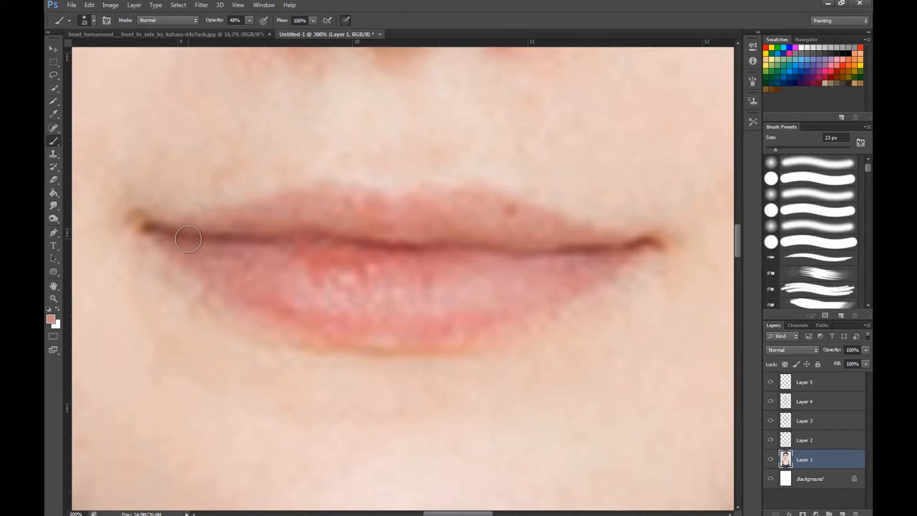
{"action": "left_click", "coordinate": [811, 384]}
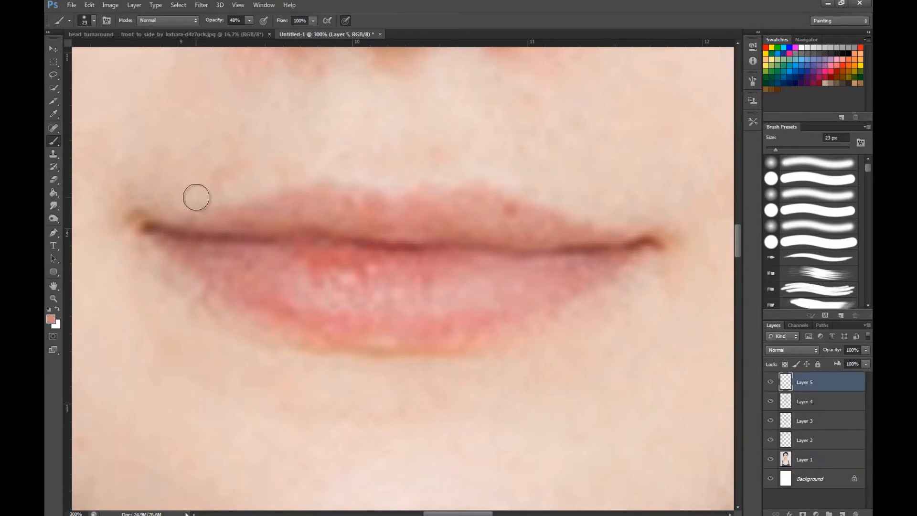
{"action": "mouse_move", "coordinate": [183, 223]}
{"action": "left_mouse_down"}
{"action": "mouse_move", "coordinate": [249, 220]}
{"action": "mouse_move", "coordinate": [200, 217]}
{"action": "mouse_move", "coordinate": [354, 190]}
{"action": "mouse_move", "coordinate": [397, 199]}
{"action": "mouse_move", "coordinate": [389, 197]}
{"action": "mouse_move", "coordinate": [448, 189]}
{"action": "mouse_move", "coordinate": [535, 216]}
{"action": "mouse_move", "coordinate": [446, 188]}
{"action": "mouse_move", "coordinate": [640, 241]}
{"action": "mouse_move", "coordinate": [403, 238]}
{"action": "mouse_move", "coordinate": [542, 234]}
{"action": "mouse_move", "coordinate": [456, 223]}
{"action": "mouse_move", "coordinate": [571, 232]}
{"action": "mouse_move", "coordinate": [402, 203]}
{"action": "mouse_move", "coordinate": [467, 201]}
{"action": "mouse_move", "coordinate": [415, 204]}
{"action": "mouse_move", "coordinate": [532, 230]}
{"action": "mouse_move", "coordinate": [389, 220]}
{"action": "mouse_move", "coordinate": [463, 232]}
{"action": "mouse_move", "coordinate": [386, 220]}
{"action": "mouse_move", "coordinate": [442, 200]}
{"action": "mouse_move", "coordinate": [366, 223]}
{"action": "mouse_move", "coordinate": [351, 216]}
{"action": "mouse_move", "coordinate": [378, 211]}
{"action": "mouse_move", "coordinate": [331, 199]}
{"action": "mouse_move", "coordinate": [425, 207]}
{"action": "mouse_move", "coordinate": [451, 201]}
{"action": "mouse_move", "coordinate": [366, 212]}
{"action": "mouse_move", "coordinate": [317, 201]}
{"action": "mouse_move", "coordinate": [349, 201]}
{"action": "mouse_move", "coordinate": [246, 216]}
{"action": "mouse_move", "coordinate": [300, 213]}
{"action": "mouse_move", "coordinate": [266, 217]}
{"action": "mouse_move", "coordinate": [353, 224]}
{"action": "mouse_move", "coordinate": [338, 202]}
{"action": "mouse_move", "coordinate": [374, 209]}
{"action": "left_mouse_up"}
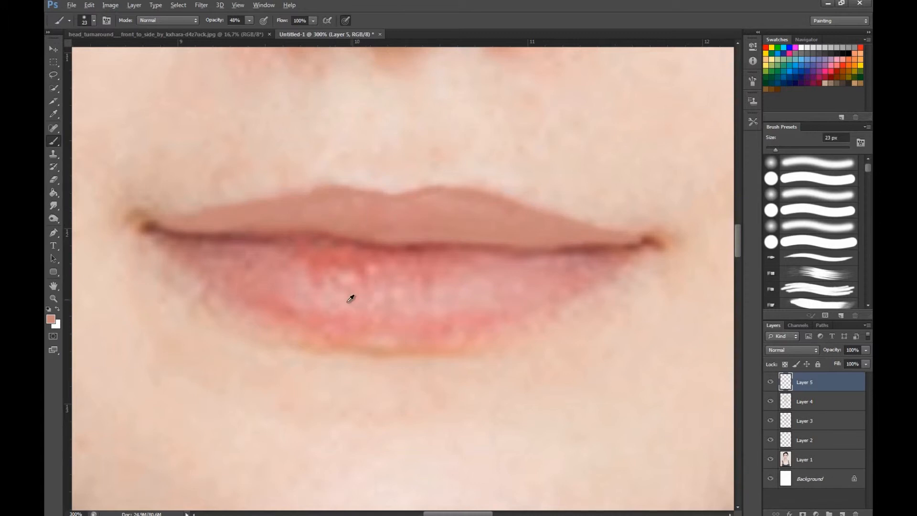
Paint the lower lip with a lighter pink sampled from it, and set Layer 5 to Soft Light.
{"action": "mouse_move", "coordinate": [175, 244]}
{"action": "left_mouse_down"}
{"action": "mouse_move", "coordinate": [287, 287]}
{"action": "mouse_move", "coordinate": [258, 283]}
{"action": "left_mouse_up"}
{"action": "mouse_move", "coordinate": [342, 318]}
{"action": "left_mouse_down"}
{"action": "mouse_move", "coordinate": [428, 319]}
{"action": "mouse_move", "coordinate": [334, 315]}
{"action": "mouse_move", "coordinate": [422, 324]}
{"action": "mouse_move", "coordinate": [392, 323]}
{"action": "mouse_move", "coordinate": [523, 311]}
{"action": "mouse_move", "coordinate": [561, 296]}
{"action": "mouse_move", "coordinate": [583, 269]}
{"action": "mouse_move", "coordinate": [541, 296]}
{"action": "mouse_move", "coordinate": [623, 259]}
{"action": "mouse_move", "coordinate": [493, 291]}
{"action": "mouse_move", "coordinate": [538, 272]}
{"action": "mouse_move", "coordinate": [418, 288]}
{"action": "mouse_move", "coordinate": [466, 266]}
{"action": "mouse_move", "coordinate": [219, 247]}
{"action": "mouse_move", "coordinate": [459, 280]}
{"action": "mouse_move", "coordinate": [347, 294]}
{"action": "left_mouse_up"}
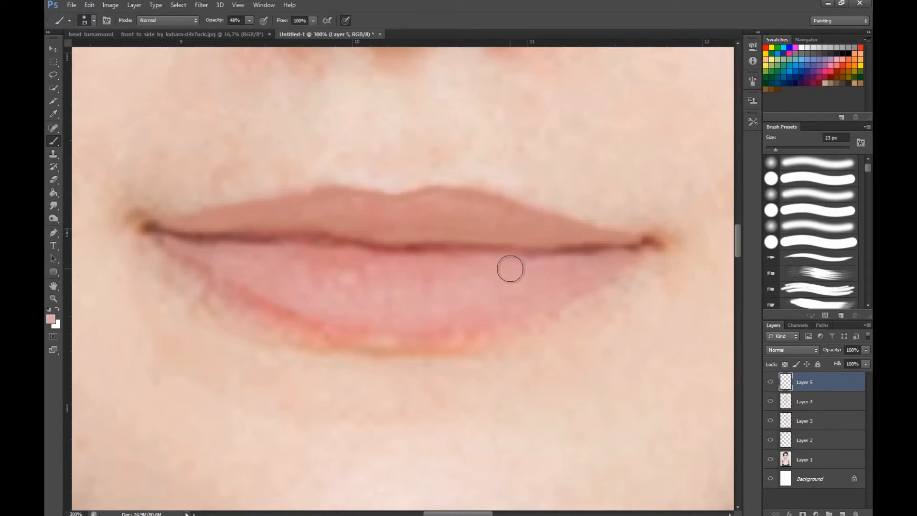
{"action": "left_click", "coordinate": [804, 352]}
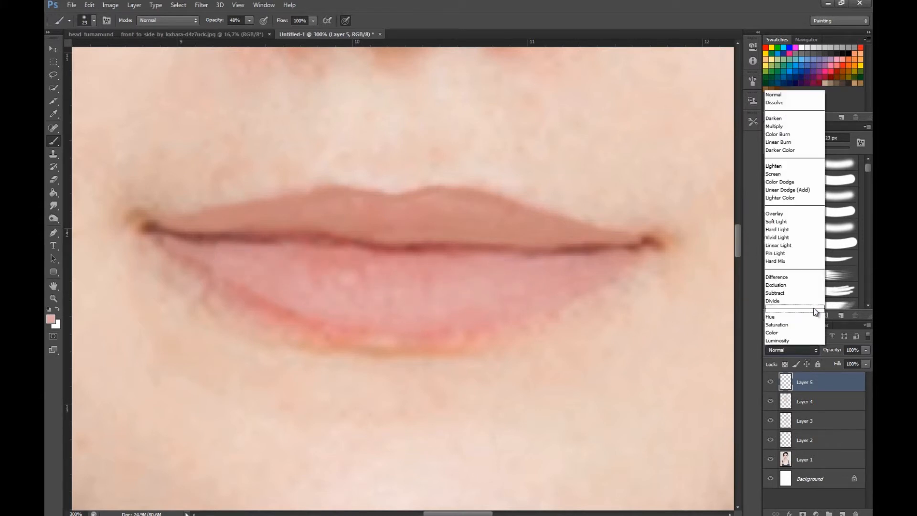
{"action": "left_click", "coordinate": [789, 222]}
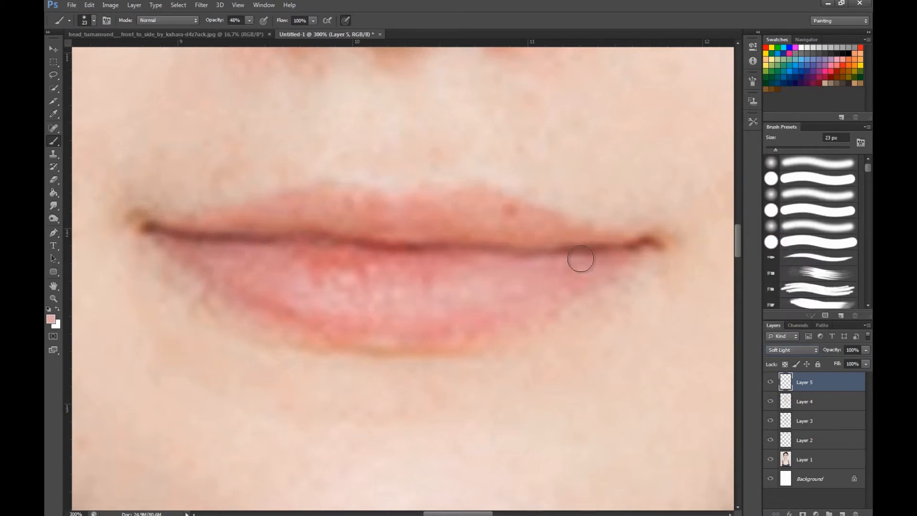
Try the Color blend mode on Layer 5 while checking the whole face, and return it to Soft Light.
{"action": "key", "text": "ctrl+1"}
{"action": "key", "text": "ctrl+minus"}
{"action": "key", "text": "ctrl+minus"}
{"action": "key", "text": "ctrl+minus"}
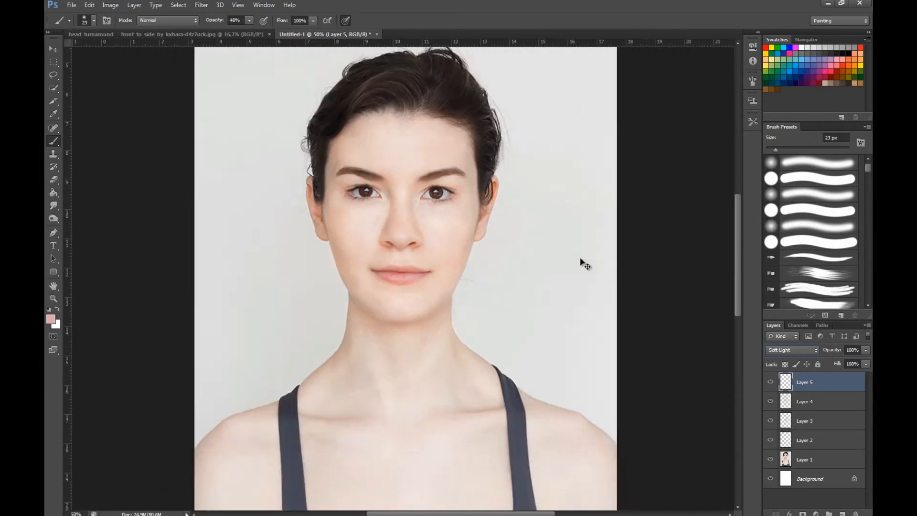
{"action": "key", "text": "ctrl+plus"}
{"action": "key", "text": "ctrl+plus"}
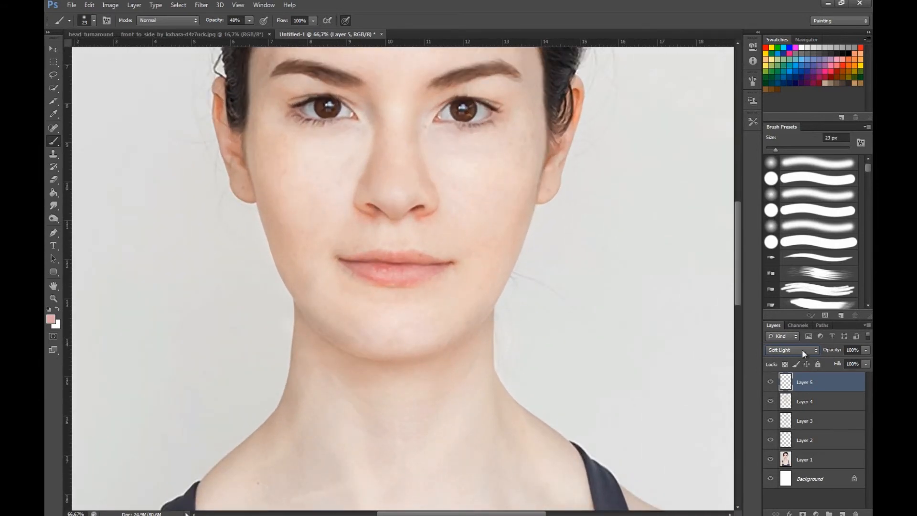
{"action": "left_click", "coordinate": [801, 348]}
{"action": "left_click", "coordinate": [779, 332]}
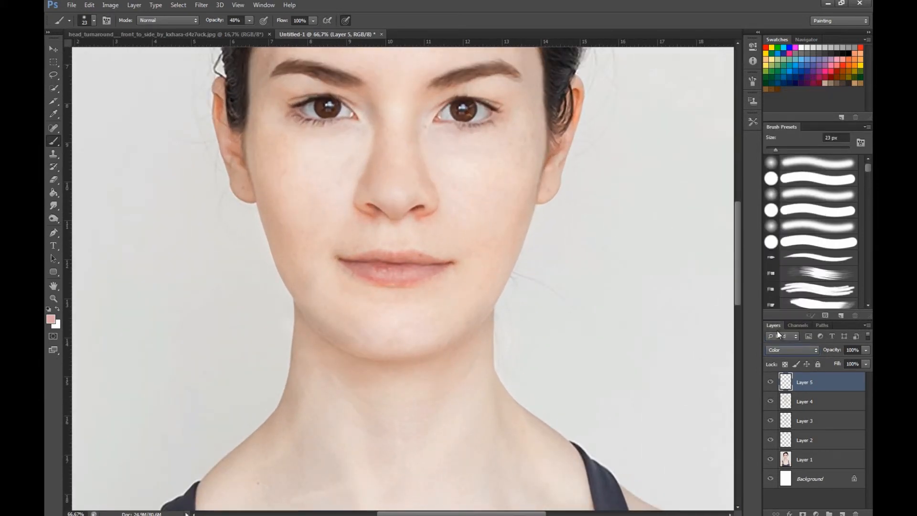
{"action": "left_click", "coordinate": [787, 352]}
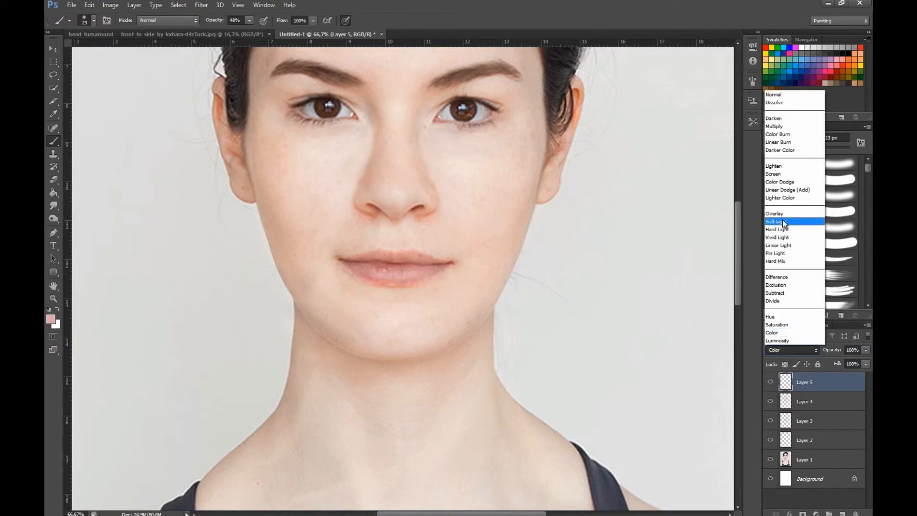
{"action": "left_click", "coordinate": [789, 220]}
On Layer 1, clone smooth lip texture over the red patch and uneven highlights of the lower lip.
{"action": "key", "text": "ctrl+plus"}
{"action": "key", "text": "ctrl+plus"}
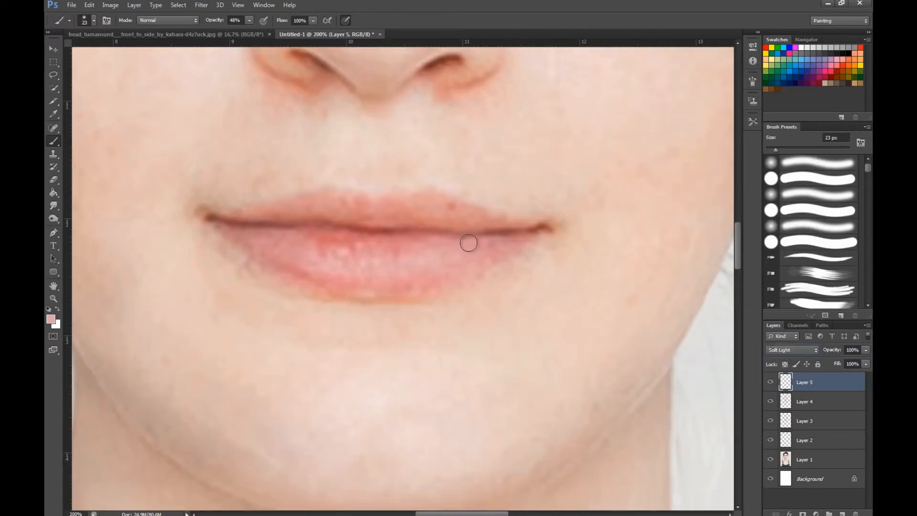
{"action": "left_click", "coordinate": [798, 463]}
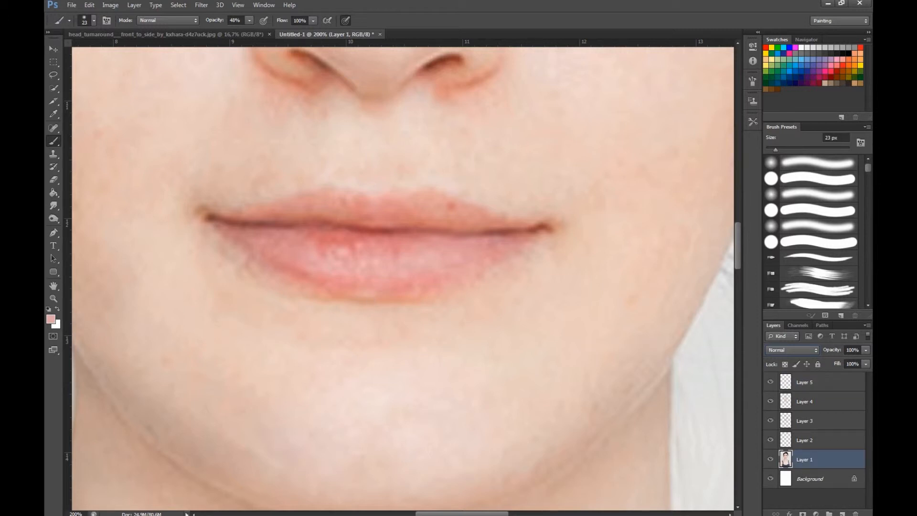
{"action": "key", "text": "s"}
{"action": "left_click", "coordinate": [367, 265], "text": "alt"}
{"action": "mouse_move", "coordinate": [317, 251]}
{"action": "left_mouse_down"}
{"action": "mouse_move", "coordinate": [330, 244]}
{"action": "mouse_move", "coordinate": [310, 242]}
{"action": "mouse_move", "coordinate": [369, 248]}
{"action": "mouse_move", "coordinate": [321, 245]}
{"action": "mouse_move", "coordinate": [349, 248]}
{"action": "mouse_move", "coordinate": [332, 241]}
{"action": "left_mouse_up"}
{"action": "left_click", "coordinate": [353, 265], "text": "alt"}
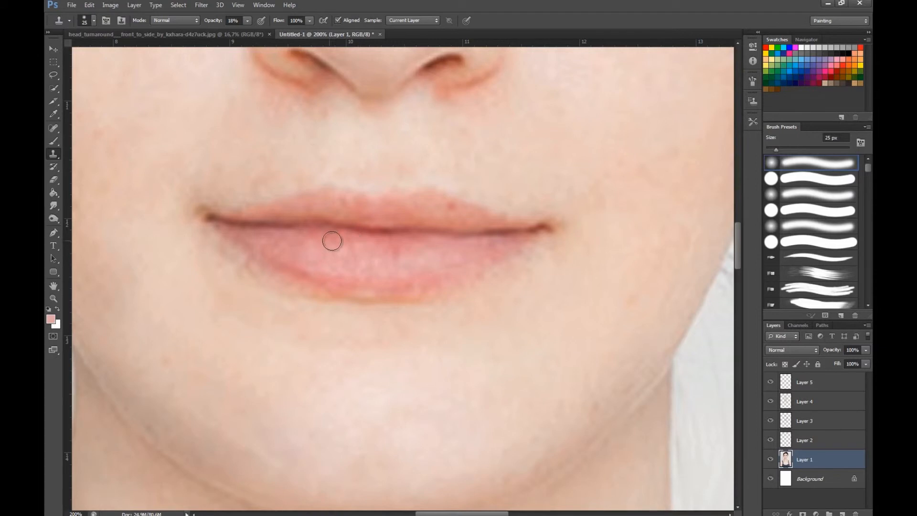
{"action": "left_click", "coordinate": [370, 268], "text": "alt"}
{"action": "left_click", "coordinate": [388, 267], "text": "alt"}
{"action": "mouse_move", "coordinate": [376, 249]}
{"action": "left_mouse_down"}
{"action": "mouse_move", "coordinate": [376, 260]}
{"action": "mouse_move", "coordinate": [411, 249]}
{"action": "mouse_move", "coordinate": [390, 250]}
{"action": "mouse_move", "coordinate": [399, 262]}
{"action": "left_mouse_up"}
{"action": "key", "text": "ctrl+minus"}
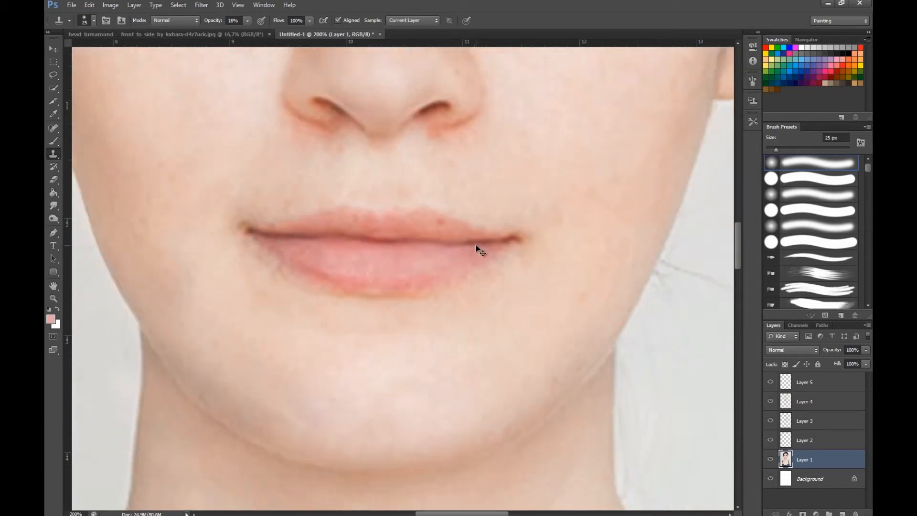
{"action": "key", "text": "ctrl+minus"}
{"action": "key", "text": "ctrl+plus"}
{"action": "key", "text": "ctrl+plus"}
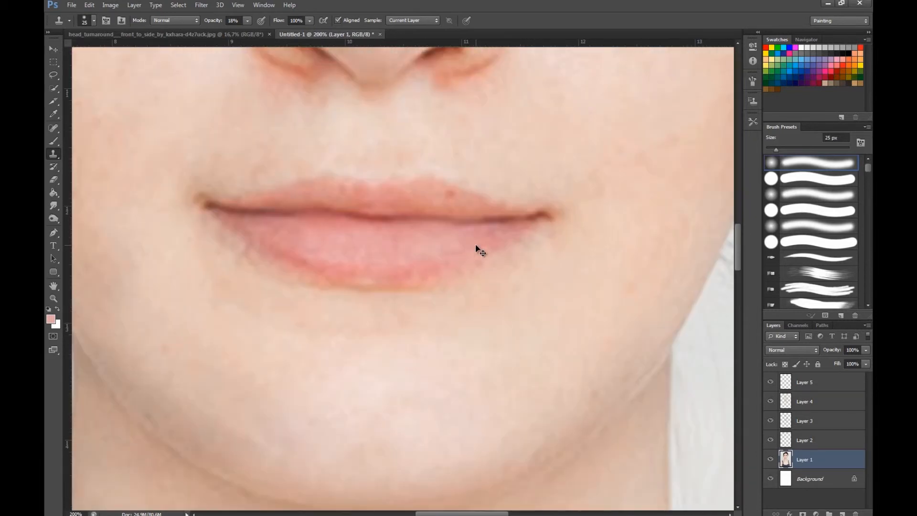
{"action": "key", "text": "ctrl+minus"}
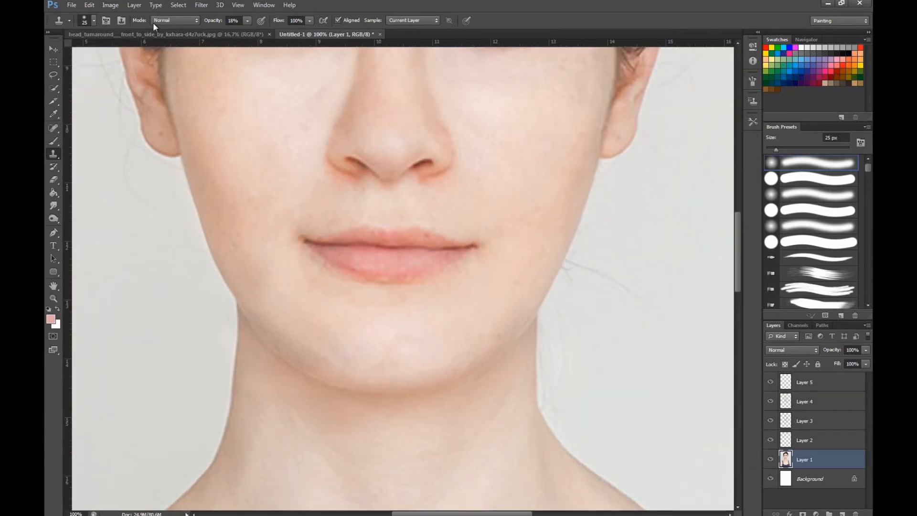
Open the Liquify filter on Layer 1, frame the mouth, and set the brush size to 50.
{"action": "left_click", "coordinate": [201, 5]}
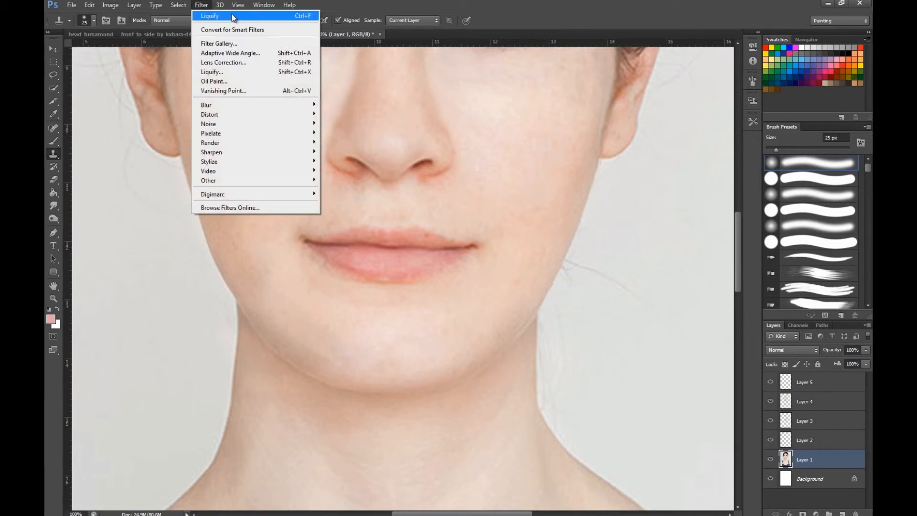
{"action": "left_click", "coordinate": [236, 71]}
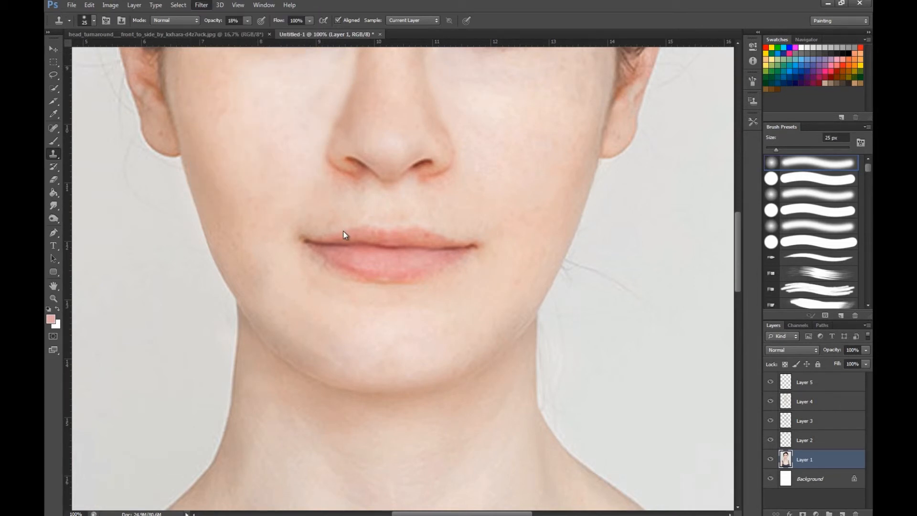
{"action": "left_click", "coordinate": [365, 223]}
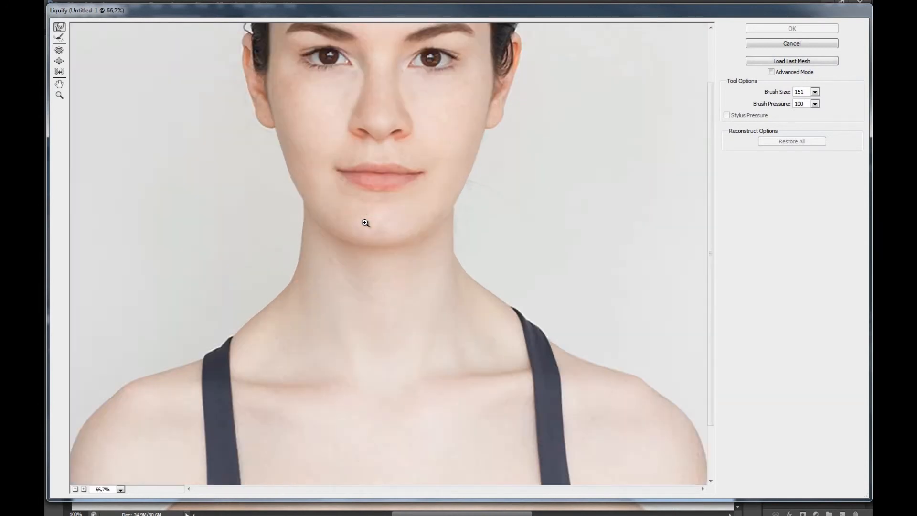
{"action": "left_click", "coordinate": [365, 222]}
{"action": "left_click_drag", "start_coordinate": [327, 157], "coordinate": [358, 389]}
{"action": "left_click", "coordinate": [814, 91]}
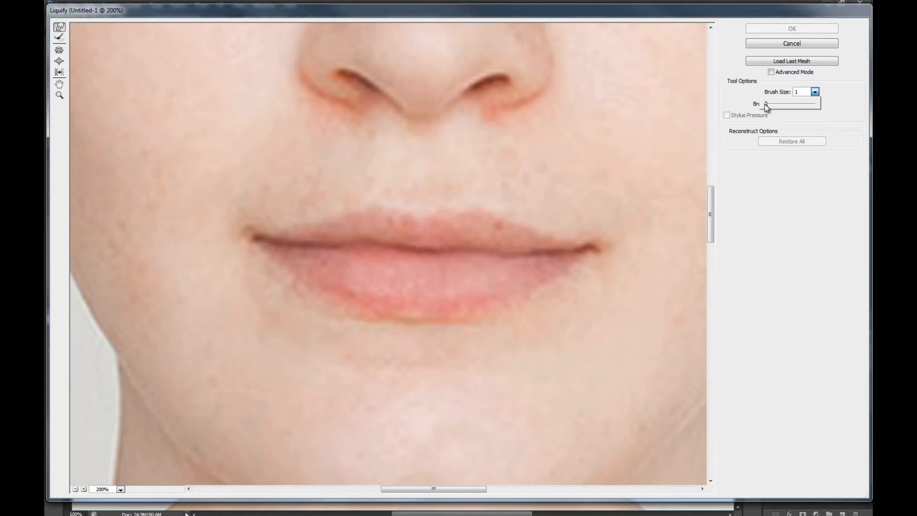
{"action": "left_click_drag", "start_coordinate": [801, 92], "coordinate": [786, 95]}
{"action": "type", "text": "50"}
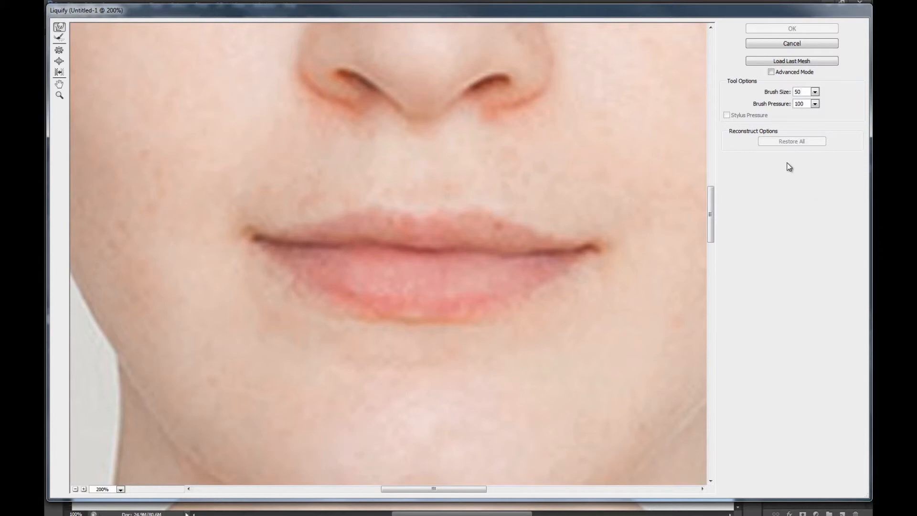
Try a size 30 Liquify brush on the upper lip near the mouth corner, and set the brush size back to 50.
{"action": "left_click", "coordinate": [814, 92]}
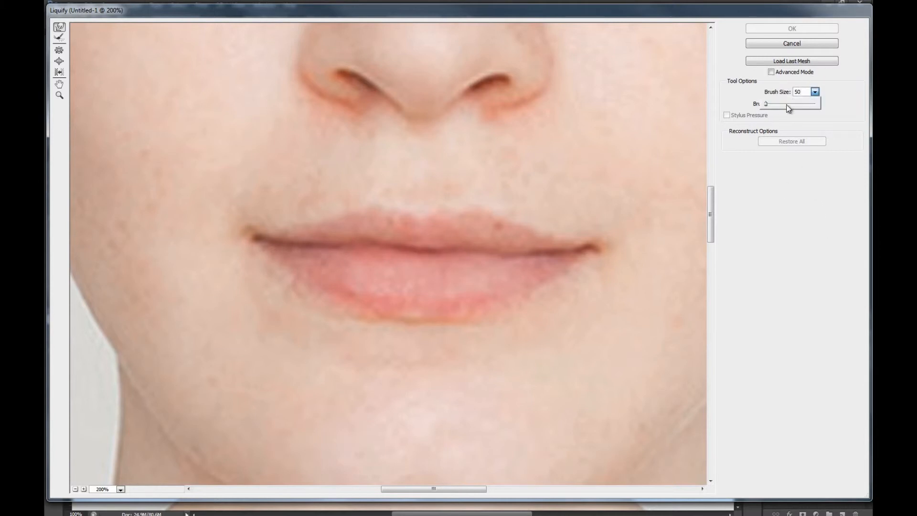
{"action": "left_click", "coordinate": [802, 91]}
{"action": "type", "text": "30"}
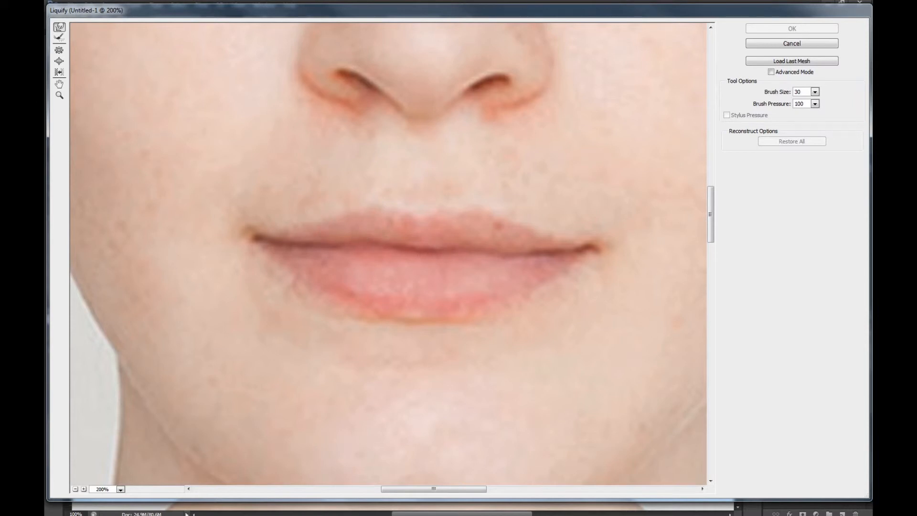
{"action": "left_click_drag", "start_coordinate": [331, 239], "coordinate": [290, 231]}
{"action": "key", "text": "alt"}
{"action": "left_click", "coordinate": [815, 104]}
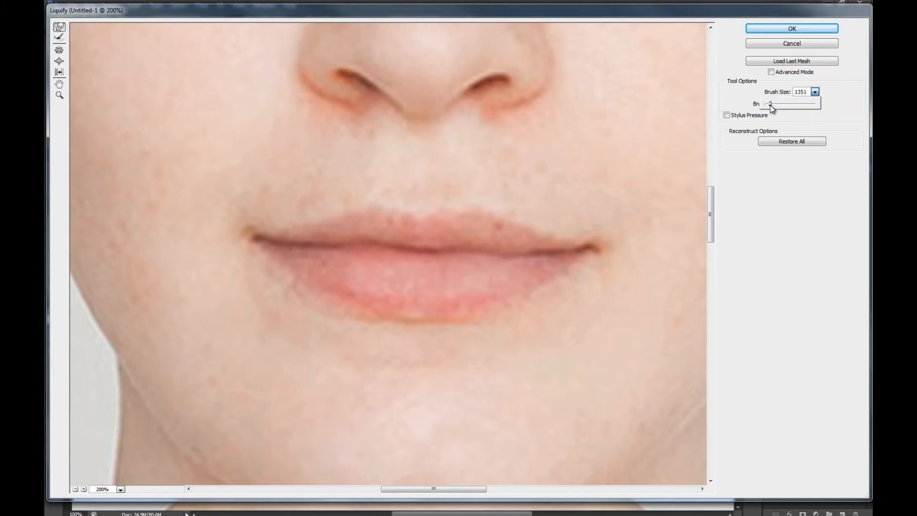
{"action": "left_click", "coordinate": [812, 91]}
{"action": "left_click_drag", "start_coordinate": [805, 92], "coordinate": [768, 98]}
{"action": "type", "text": "50"}
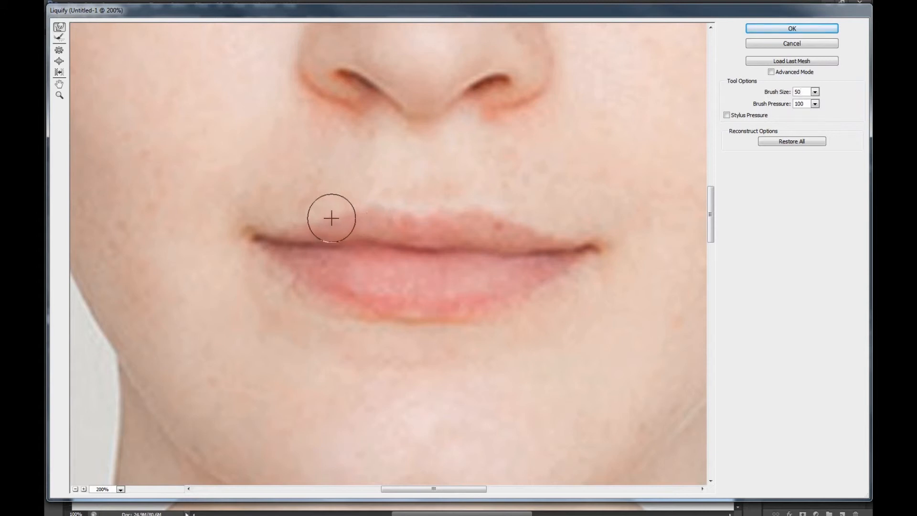
Try to push the upper lip's outline upward with the size 50 Liquify brush, and undo the strokes.
{"action": "mouse_move", "coordinate": [341, 211]}
{"action": "left_mouse_down"}
{"action": "mouse_move", "coordinate": [381, 202]}
{"action": "mouse_move", "coordinate": [387, 214]}
{"action": "mouse_move", "coordinate": [377, 199]}
{"action": "left_mouse_up"}
{"action": "key", "text": "ctrl+z"}
{"action": "key", "text": "ctrl+alt+z"}
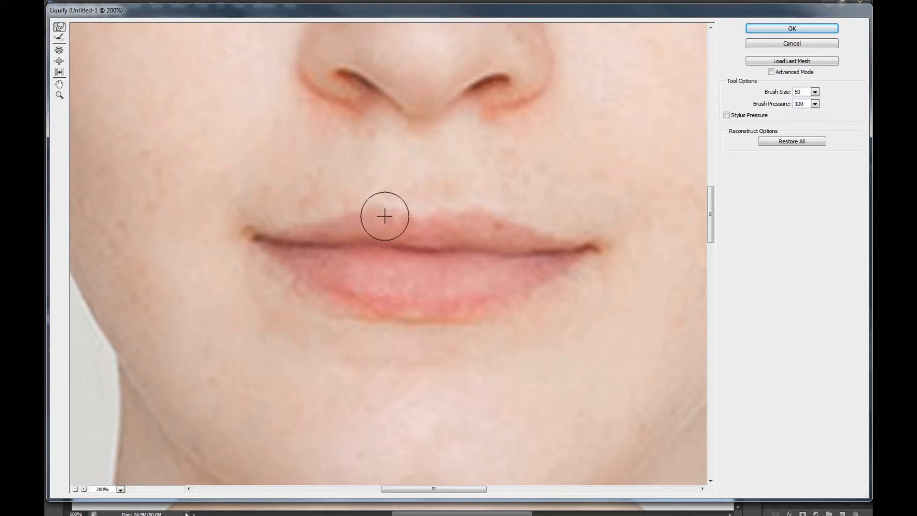
{"action": "left_click_drag", "start_coordinate": [404, 235], "coordinate": [409, 210]}
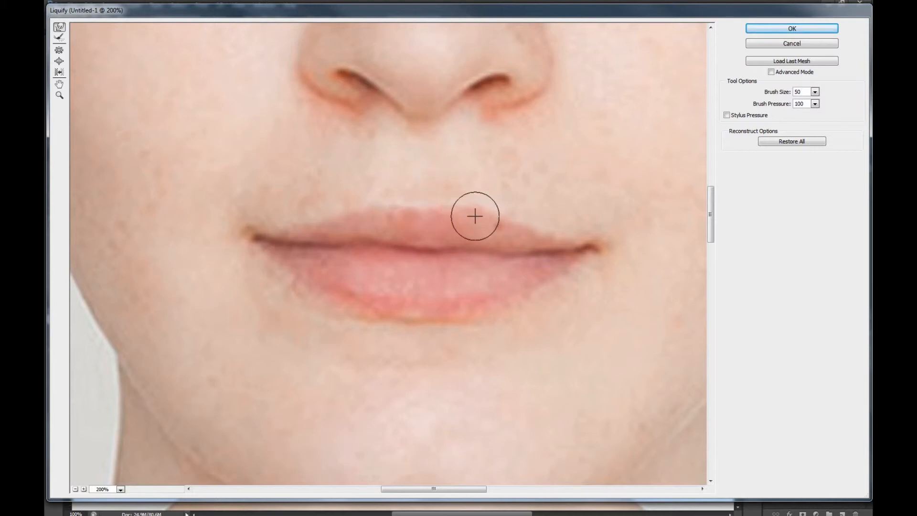
{"action": "left_click_drag", "start_coordinate": [388, 216], "coordinate": [378, 208]}
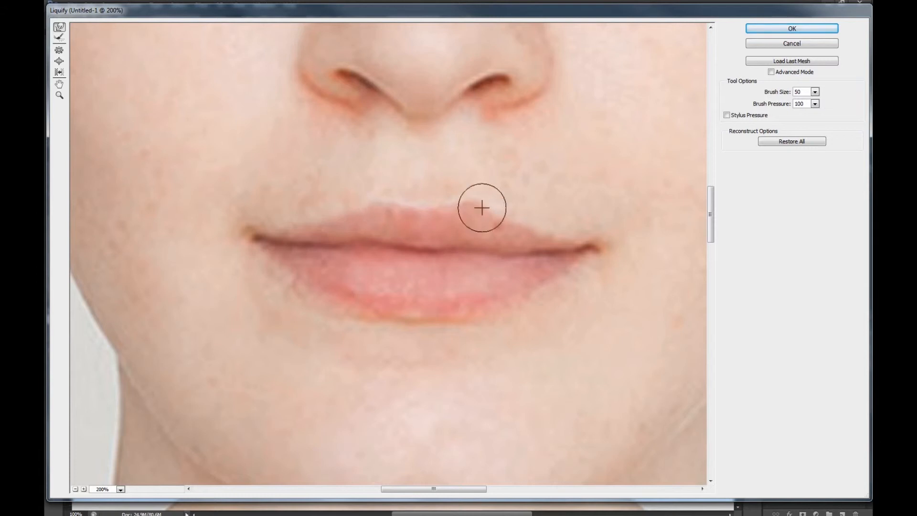
{"action": "key", "text": "Return"}
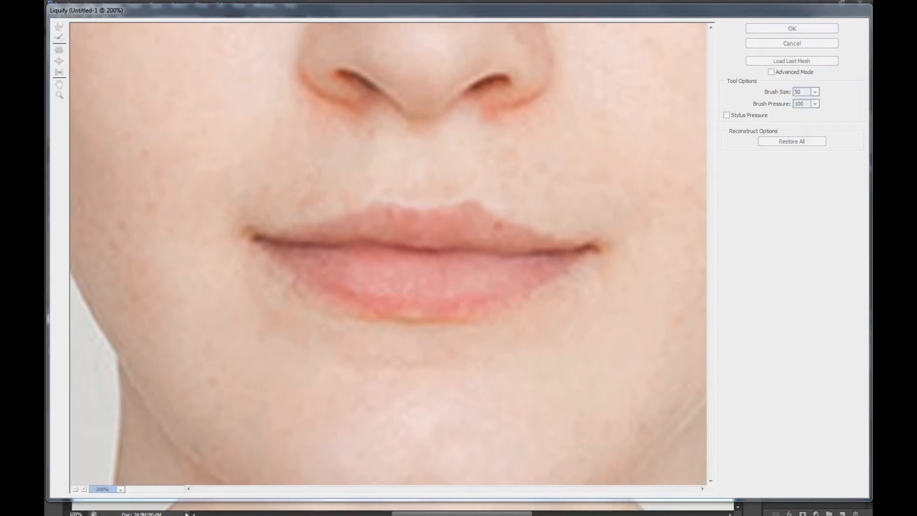
{"action": "key", "text": "ctrl+alt+z"}
{"action": "key", "text": "ctrl+alt+z"}
{"action": "key", "text": "ctrl+alt+z"}
{"action": "key", "text": "ctrl+alt+z"}
{"action": "key", "text": "ctrl+alt+z"}
{"action": "key", "text": "ctrl+alt+z"}
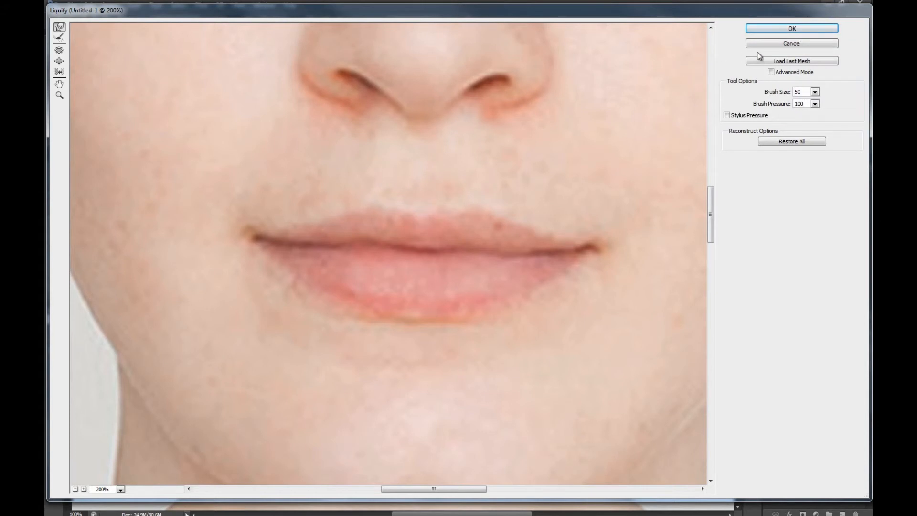
Set the Liquify brush size to 151, nudge the upper lip and nose base upward, and apply the filter.
{"action": "left_click", "coordinate": [814, 93]}
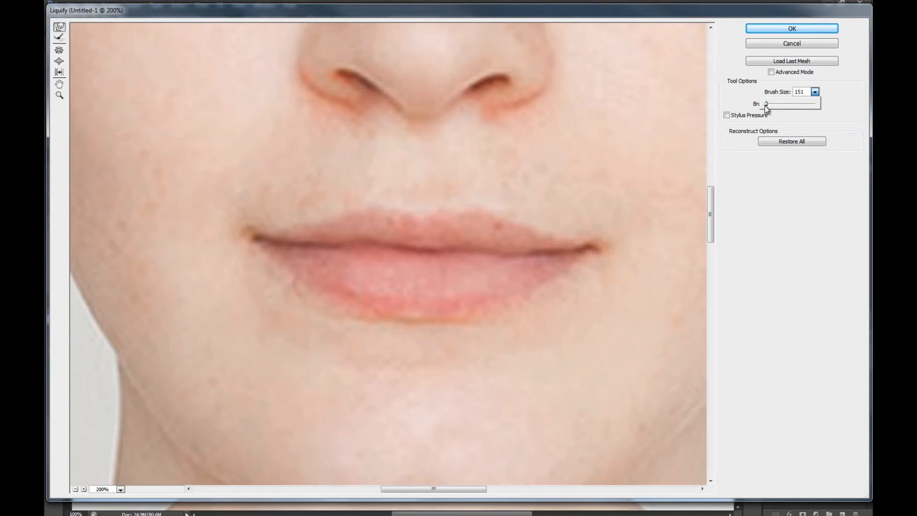
{"action": "mouse_move", "coordinate": [310, 239]}
{"action": "left_mouse_down"}
{"action": "mouse_move", "coordinate": [343, 210]}
{"action": "mouse_move", "coordinate": [407, 190]}
{"action": "left_mouse_up"}
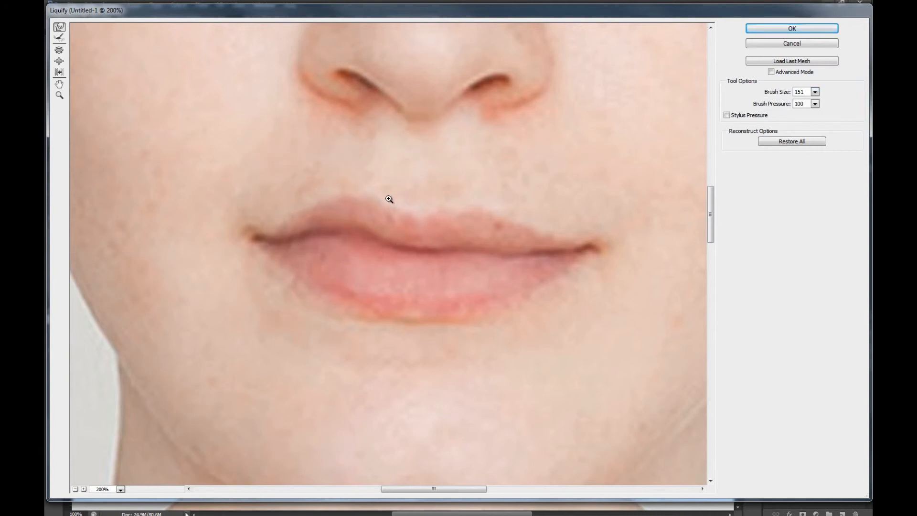
{"action": "key", "text": "ctrl+alt+z"}
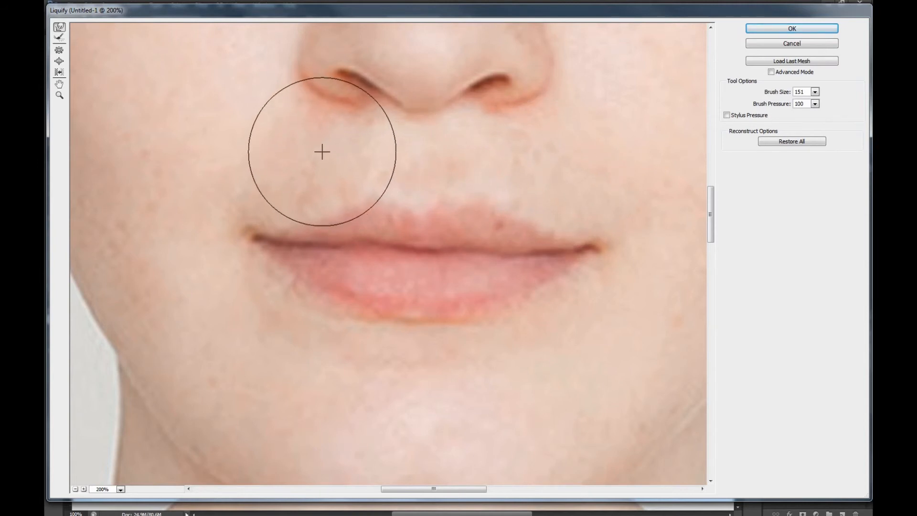
{"action": "left_click", "coordinate": [819, 29]}
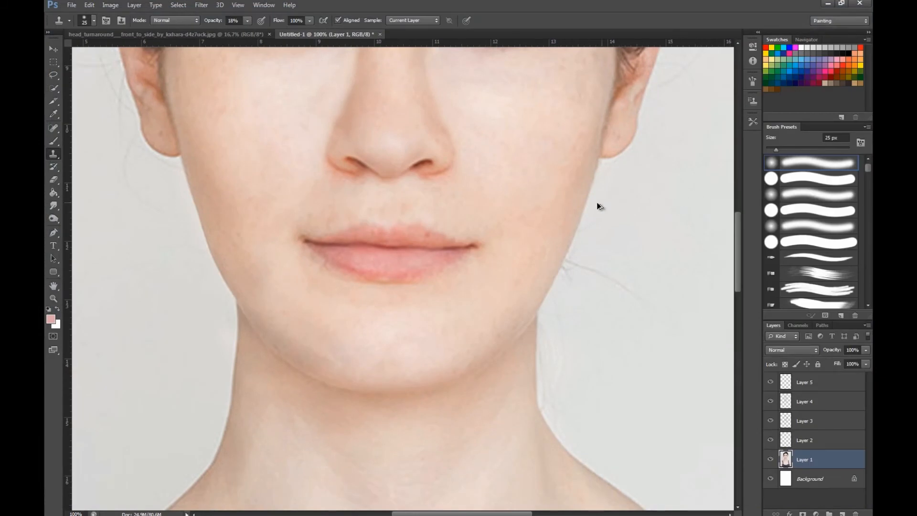
Examine the reshaped mouth and nose against the whole portrait, from both far and close views.
{"action": "key", "text": "ctrl+minus"}
{"action": "key", "text": "ctrl+minus"}
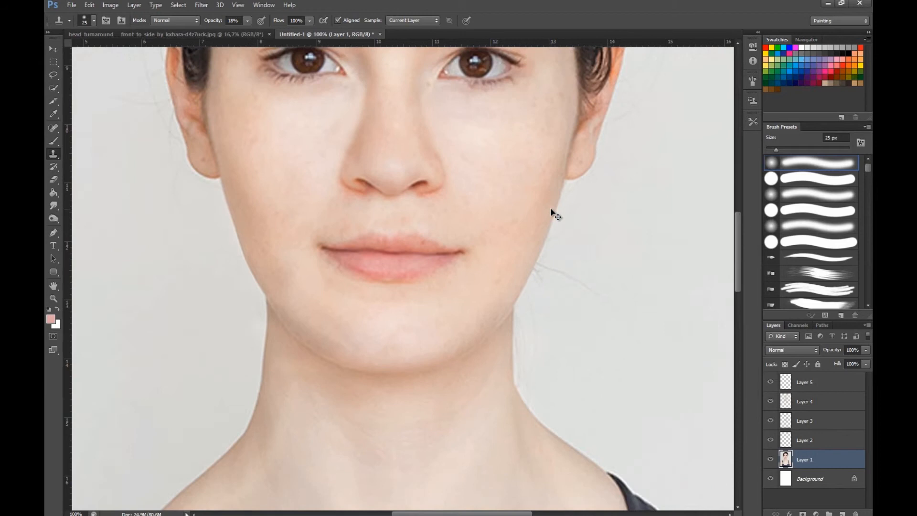
{"action": "key", "text": "ctrl+minus"}
{"action": "key", "text": "ctrl+plus"}
{"action": "key", "text": "ctrl+plus"}
{"action": "key", "text": "ctrl+plus"}
{"action": "key", "text": "ctrl+plus"}
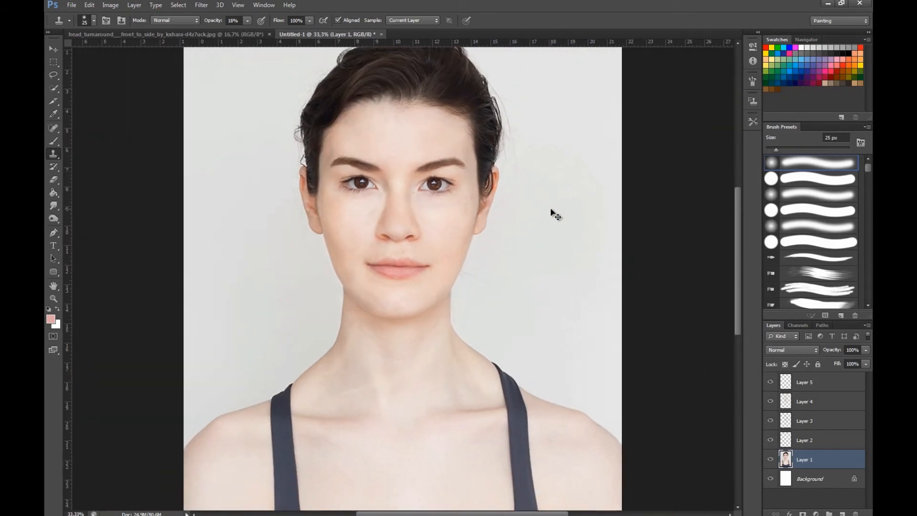
{"action": "key", "text": "ctrl+minus"}
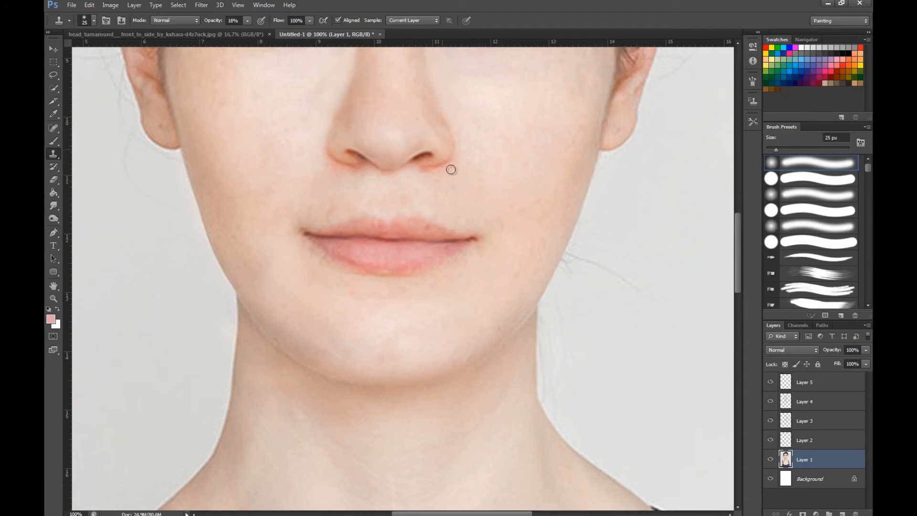
On Layer 1, clone smooth skin over the uneven tones around the nose base, upper lip and cheeks.
{"action": "mouse_move", "coordinate": [445, 186]}
{"action": "left_mouse_down"}
{"action": "mouse_move", "coordinate": [454, 170]}
{"action": "mouse_move", "coordinate": [443, 172]}
{"action": "mouse_move", "coordinate": [498, 178]}
{"action": "mouse_move", "coordinate": [442, 193]}
{"action": "mouse_move", "coordinate": [449, 172]}
{"action": "mouse_move", "coordinate": [416, 184]}
{"action": "mouse_move", "coordinate": [491, 175]}
{"action": "mouse_move", "coordinate": [412, 181]}
{"action": "mouse_move", "coordinate": [430, 180]}
{"action": "left_mouse_up"}
{"action": "left_click", "coordinate": [439, 205], "text": "alt"}
{"action": "left_click", "coordinate": [509, 182], "text": "alt"}
{"action": "left_click", "coordinate": [507, 182], "text": "alt"}
{"action": "left_click", "coordinate": [341, 215]}
{"action": "left_click", "coordinate": [321, 188]}
{"action": "left_click", "coordinate": [287, 171], "text": "alt"}
{"action": "left_click_drag", "start_coordinate": [402, 202], "coordinate": [401, 207]}
{"action": "left_click", "coordinate": [429, 211], "text": "alt"}
{"action": "left_click", "coordinate": [515, 216]}
On Layer 5, sample the upper lip's pink with the Brush tool and paint it over the lips.
{"action": "left_click", "coordinate": [806, 381]}
{"action": "key", "text": "alt"}
{"action": "left_click", "coordinate": [52, 142]}
{"action": "left_click", "coordinate": [411, 229], "text": "alt"}
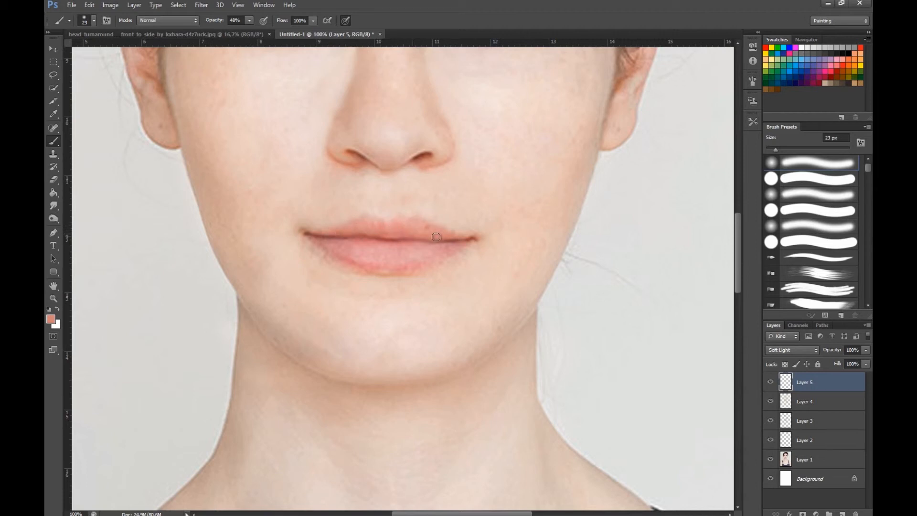
Add a Curves adjustment layer above Layer 5 and lower the middle of the RGB curve to about input 149, output 113.
{"action": "key", "text": "ctrl+minus"}
{"action": "key", "text": "ctrl+minus"}
{"action": "key", "text": "ctrl+minus"}
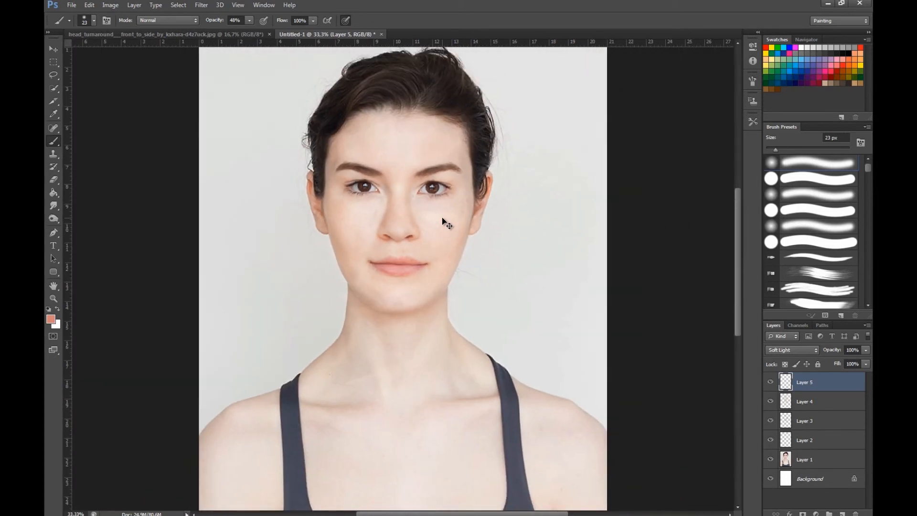
{"action": "key", "text": "ctrl+minus"}
{"action": "key", "text": "ctrl+plus"}
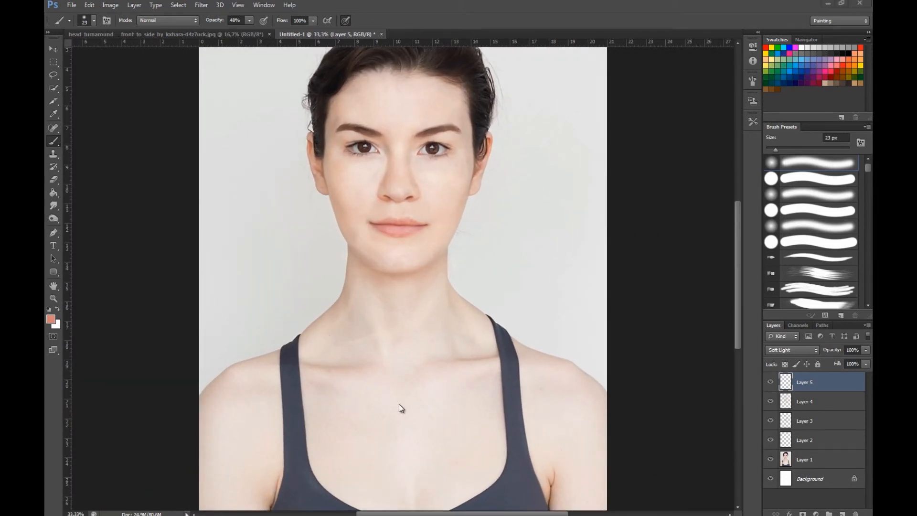
{"action": "left_click", "coordinate": [816, 514]}
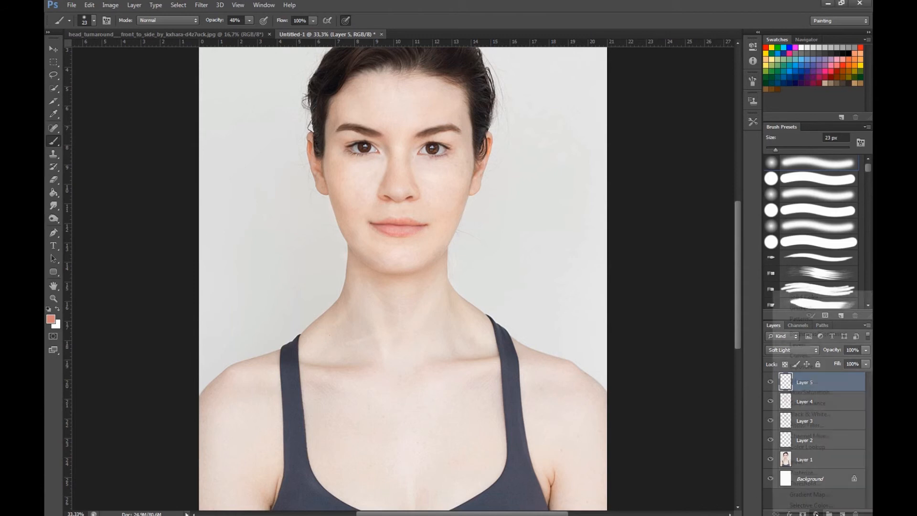
{"action": "left_click", "coordinate": [808, 356]}
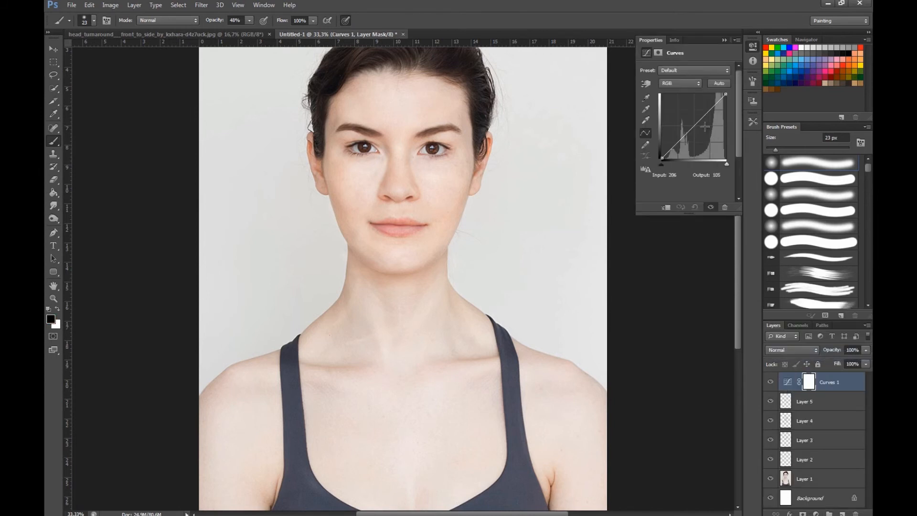
{"action": "left_click_drag", "start_coordinate": [692, 127], "coordinate": [698, 129]}
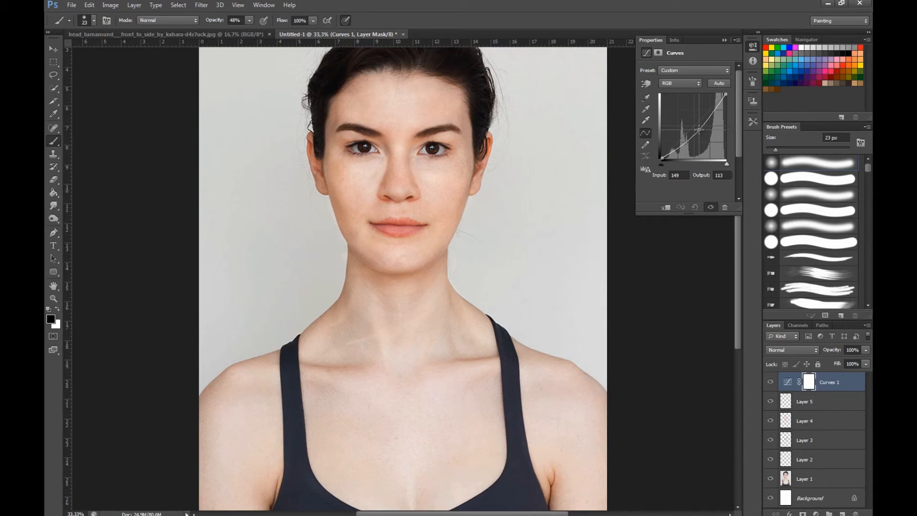
{"action": "left_click_drag", "start_coordinate": [698, 129], "coordinate": [699, 129]}
Add a Brightness/Contrast adjustment layer with brightness 17 and contrast 22.
{"action": "left_click", "coordinate": [815, 513]}
{"action": "left_click", "coordinate": [820, 334]}
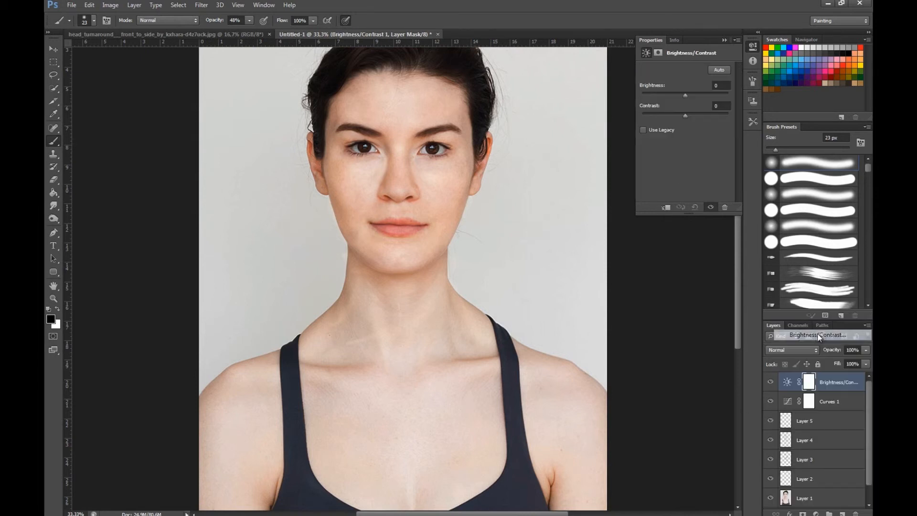
{"action": "left_click_drag", "start_coordinate": [686, 94], "coordinate": [689, 94]}
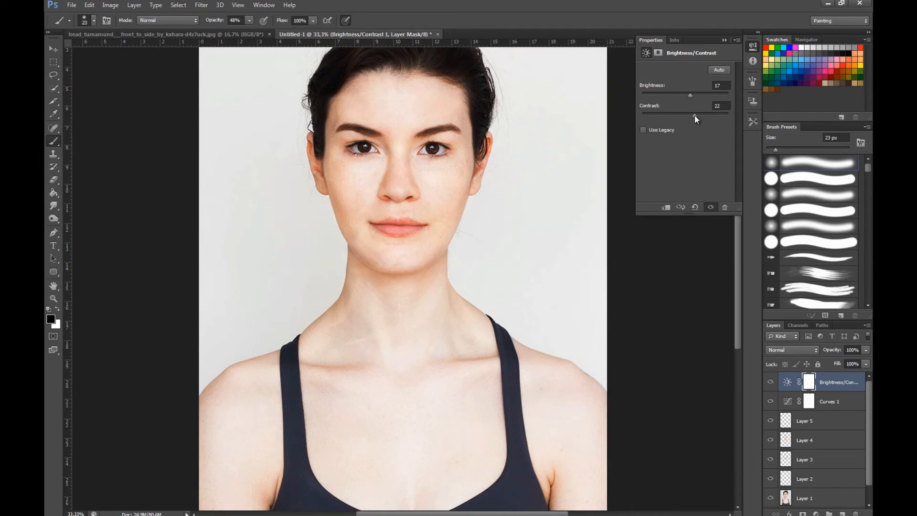
Select Layer 4, check its effect by toggling its visibility, and set the foreground colour to #e4bba7.
{"action": "left_click", "coordinate": [783, 444]}
{"action": "left_click", "coordinate": [770, 440]}
{"action": "left_click", "coordinate": [770, 441]}
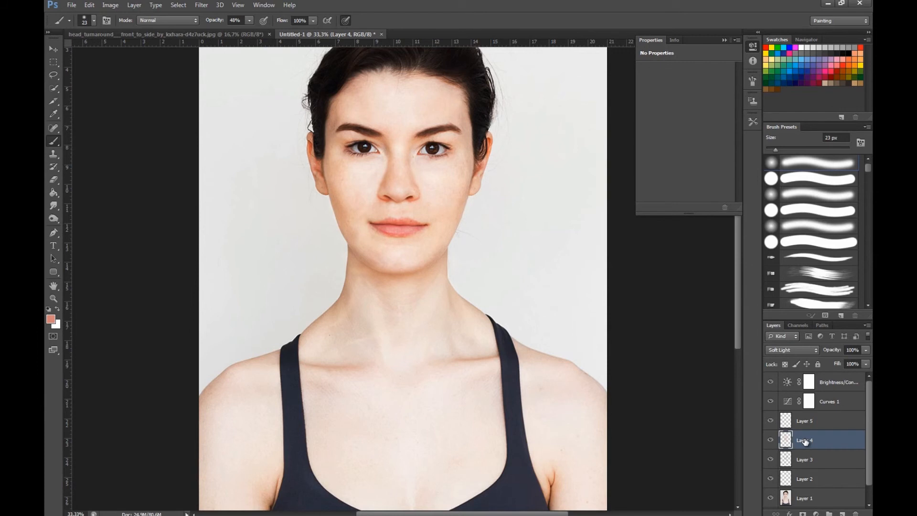
{"action": "left_click", "coordinate": [54, 320]}
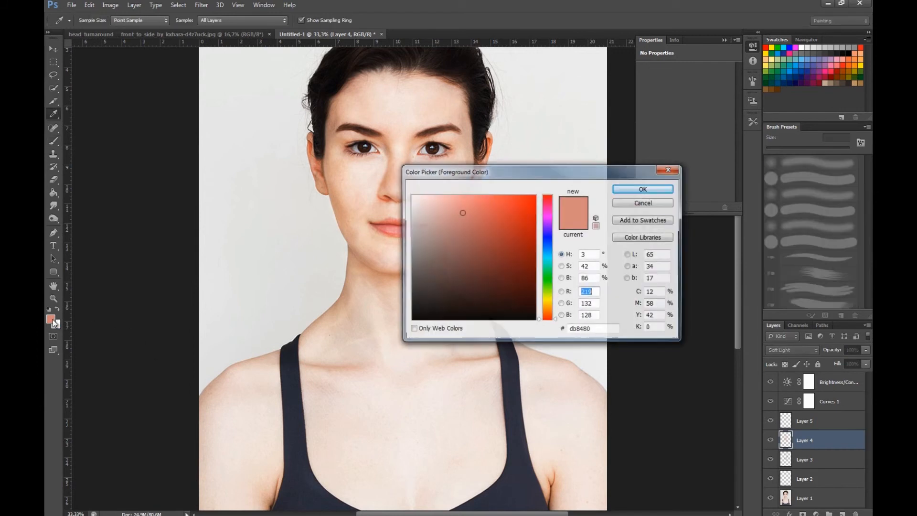
{"action": "type", "text": "e4bba7"}
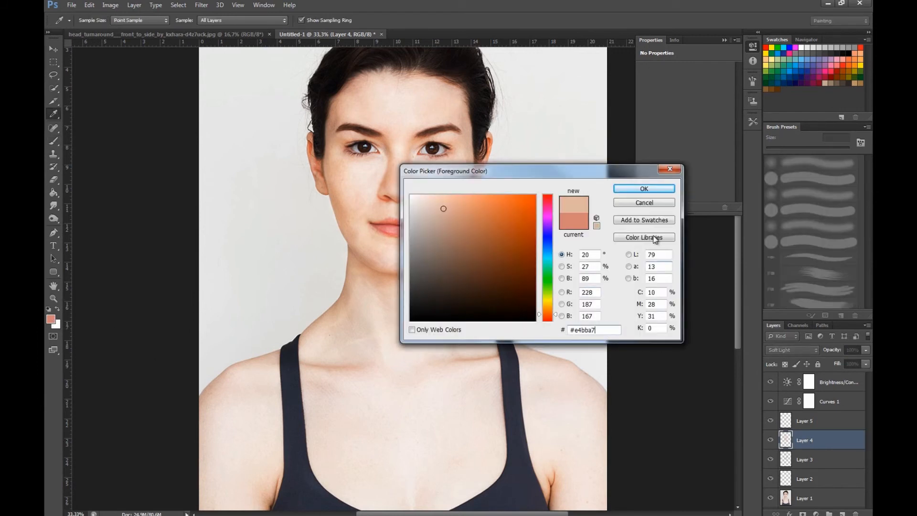
{"action": "left_click", "coordinate": [643, 191]}
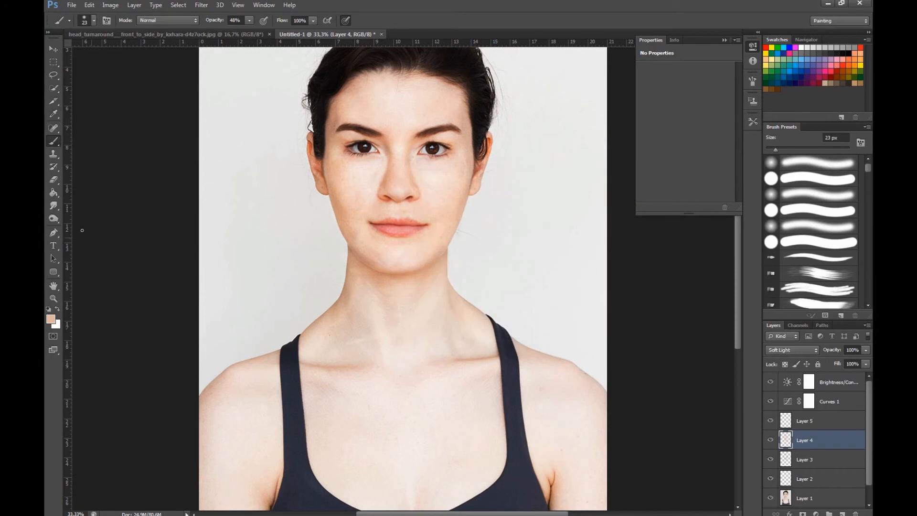
Set the brush size to 133 px and paint the skin tone over the neck and chest on Layer 4.
{"action": "left_click", "coordinate": [96, 19]}
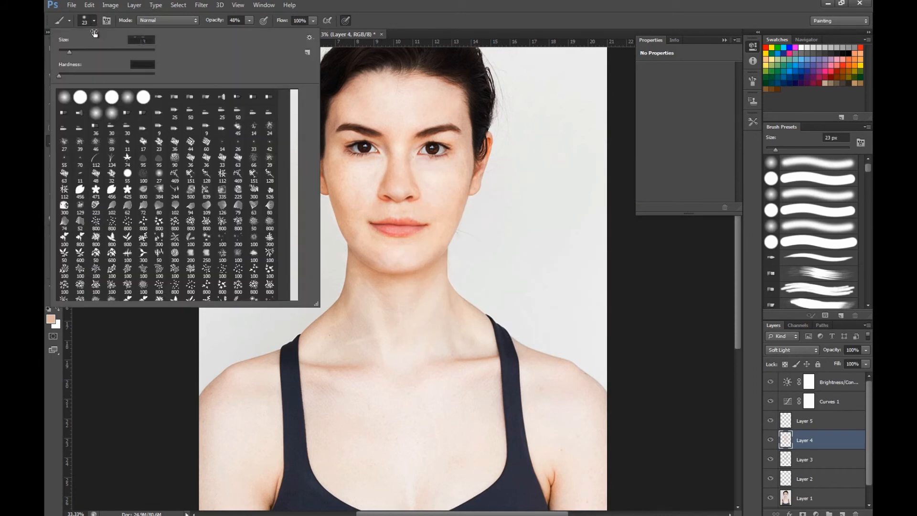
{"action": "left_click_drag", "start_coordinate": [71, 53], "coordinate": [114, 47]}
{"action": "left_click", "coordinate": [93, 21]}
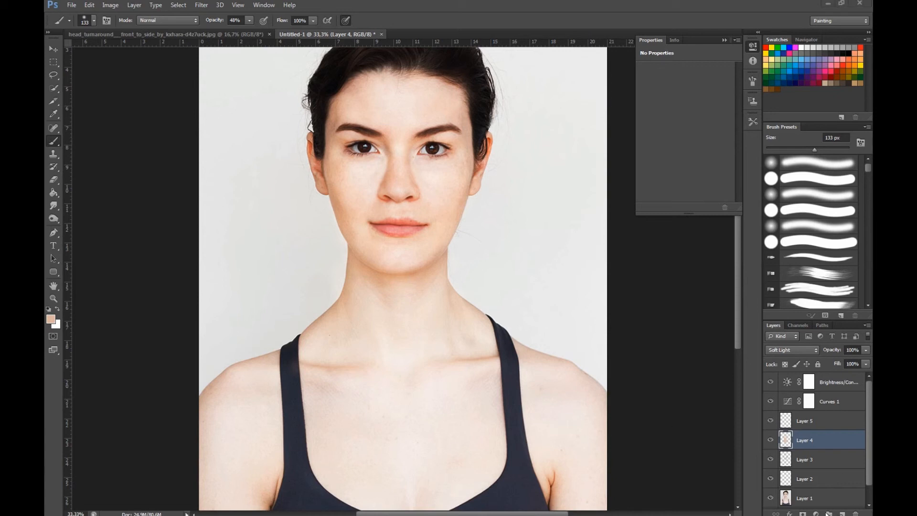
Add a Color Balance layer above Brightness/Contrast and set its shadows to -33 cyan-red and -22 magenta-green.
{"action": "left_click", "coordinate": [817, 385]}
{"action": "left_click", "coordinate": [819, 513]}
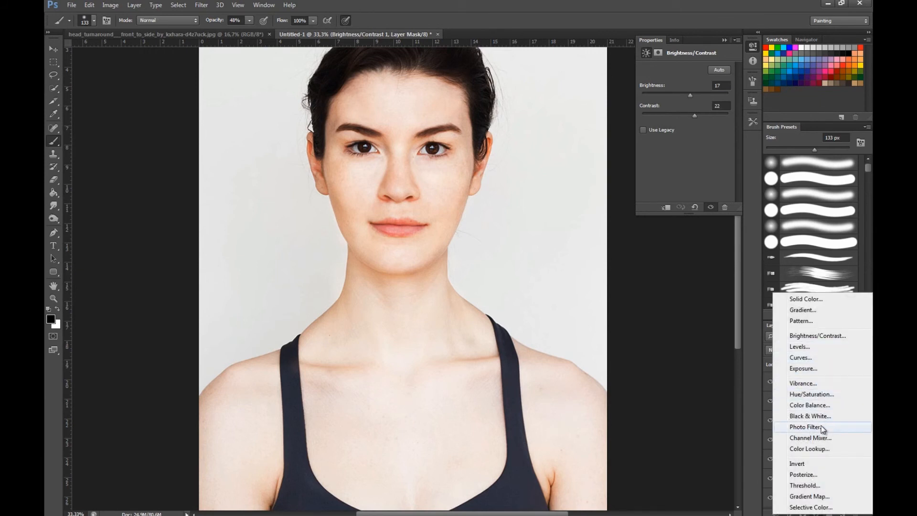
{"action": "left_click", "coordinate": [813, 404]}
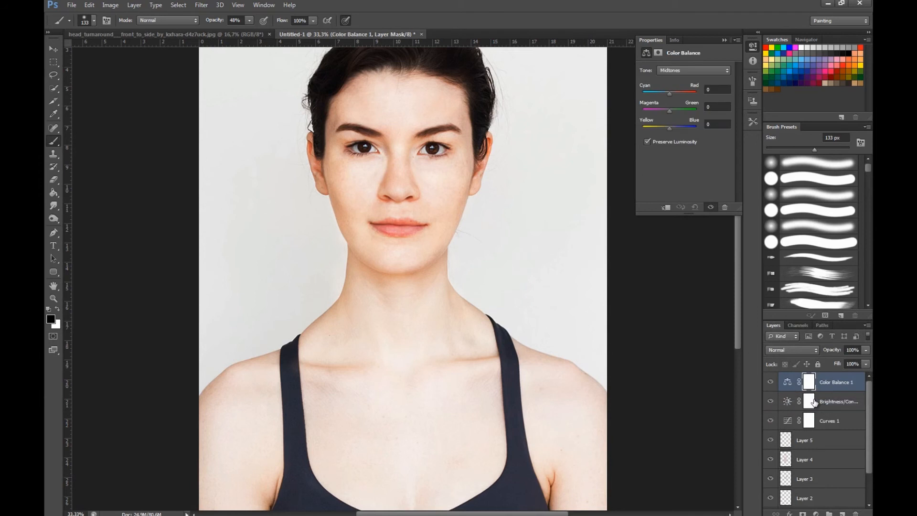
{"action": "left_click_drag", "start_coordinate": [667, 93], "coordinate": [668, 94]}
{"action": "left_click", "coordinate": [678, 72]}
{"action": "left_click", "coordinate": [678, 85]}
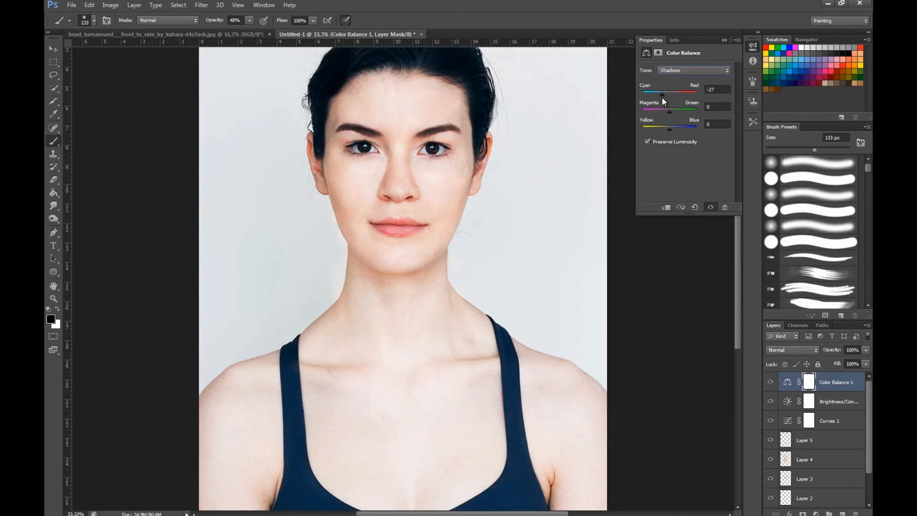
{"action": "left_click_drag", "start_coordinate": [668, 111], "coordinate": [665, 112]}
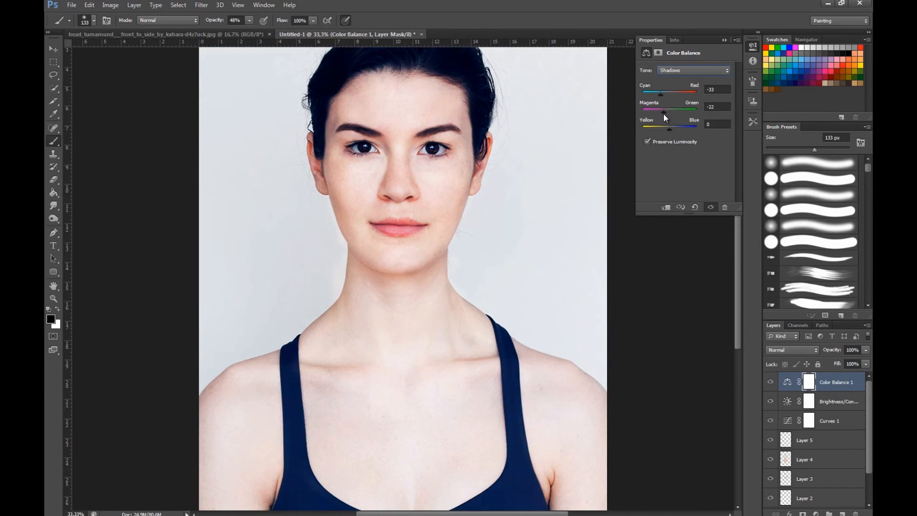
Set the Color Balance midtones to +36 red, +20 green and -16 yellow, and compare the image with and without the layer.
{"action": "left_click", "coordinate": [688, 76]}
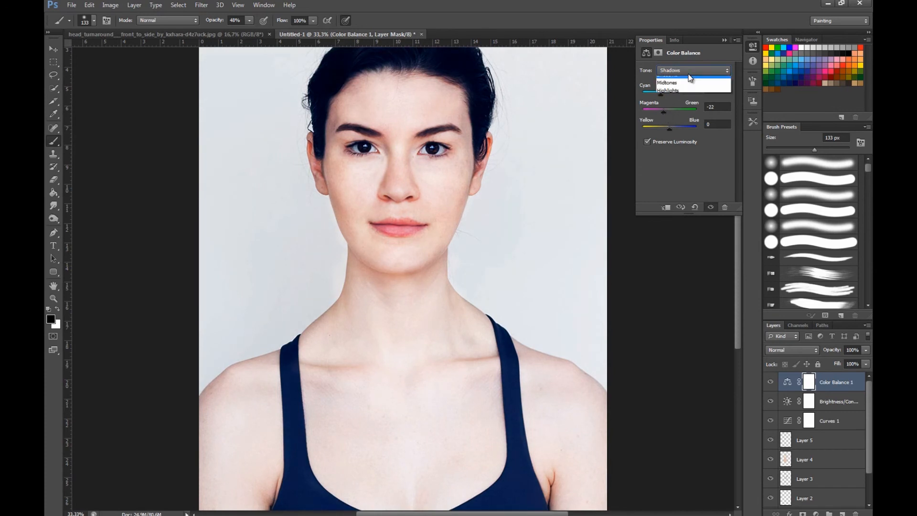
{"action": "left_click", "coordinate": [669, 81]}
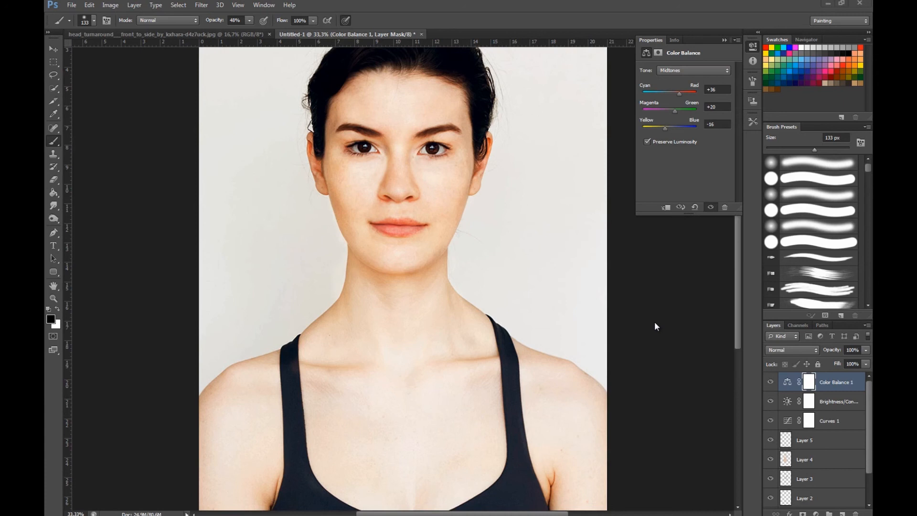
{"action": "mouse_move", "coordinate": [770, 383]}
{"action": "left_mouse_down"}
{"action": "mouse_move", "coordinate": [771, 418]}
{"action": "mouse_move", "coordinate": [770, 385]}
{"action": "left_mouse_up"}
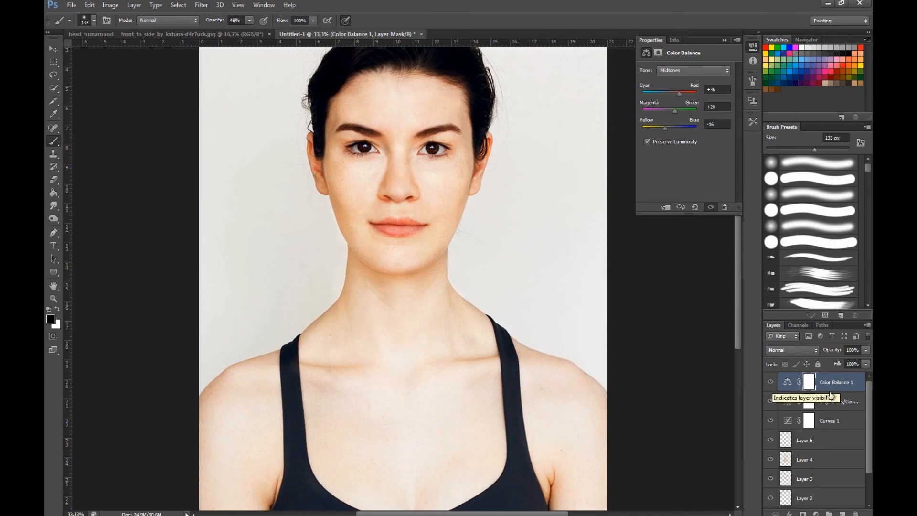
Try darkening the hair and hairline on Layer 1 with the Burn tool at 50% midtones exposure, then undo the attempt.
{"action": "scroll", "coordinate": [860, 456], "scroll_direction": "down", "scroll_amount": 2}
{"action": "left_click", "coordinate": [806, 476]}
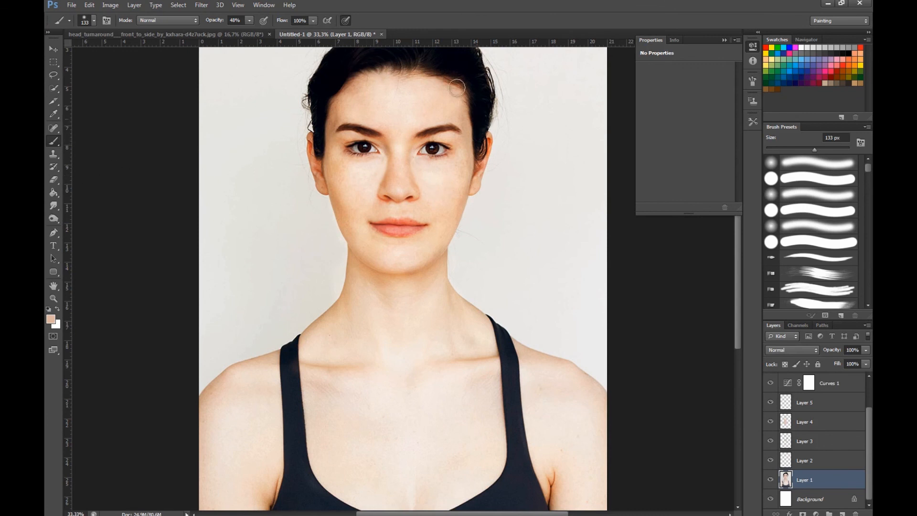
{"action": "left_click", "coordinate": [54, 219]}
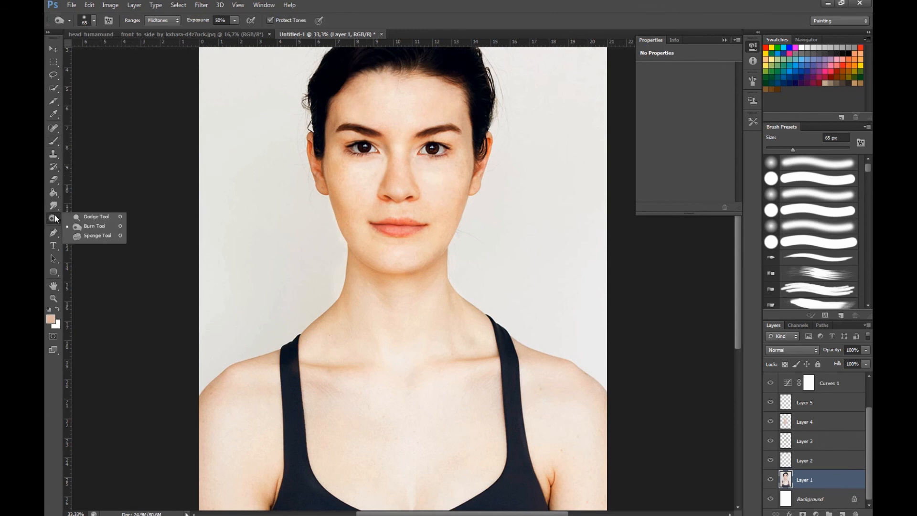
{"action": "left_click", "coordinate": [91, 226]}
{"action": "mouse_move", "coordinate": [366, 70]}
{"action": "left_mouse_down"}
{"action": "mouse_move", "coordinate": [398, 68]}
{"action": "mouse_move", "coordinate": [454, 84]}
{"action": "mouse_move", "coordinate": [475, 105]}
{"action": "mouse_move", "coordinate": [479, 147]}
{"action": "left_mouse_up"}
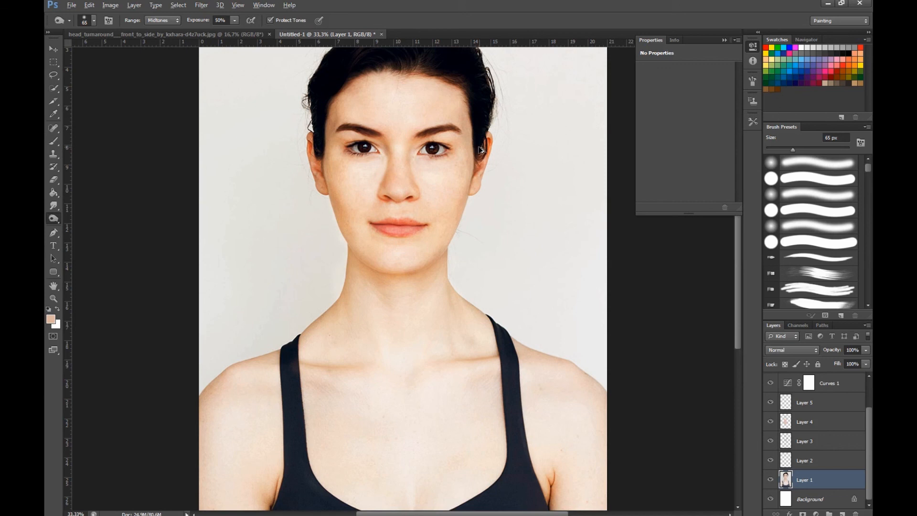
{"action": "key", "text": "ctrl+alt+z"}
{"action": "key", "text": "ctrl+alt+z"}
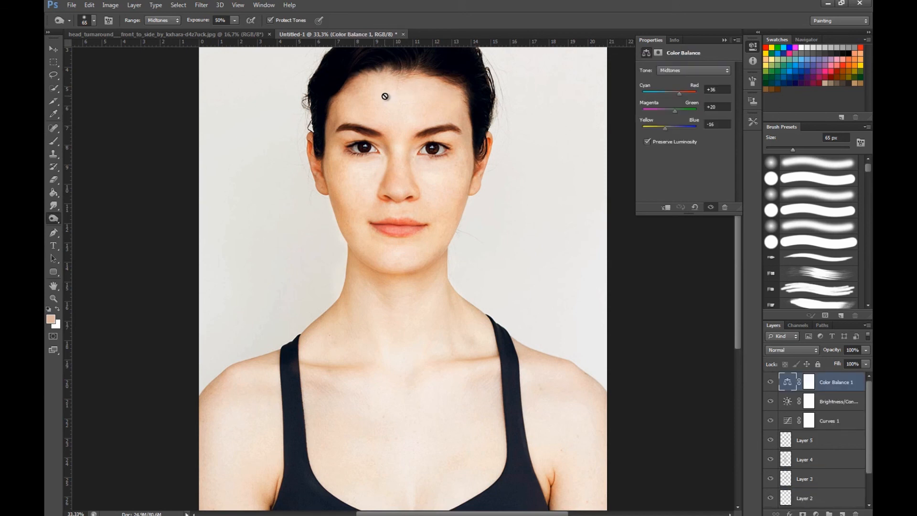
Reselect Layer 1 and check the hair and face in the upper part of the portrait.
{"action": "scroll", "coordinate": [841, 432], "scroll_direction": "down", "scroll_amount": 3}
{"action": "left_click", "coordinate": [810, 480]}
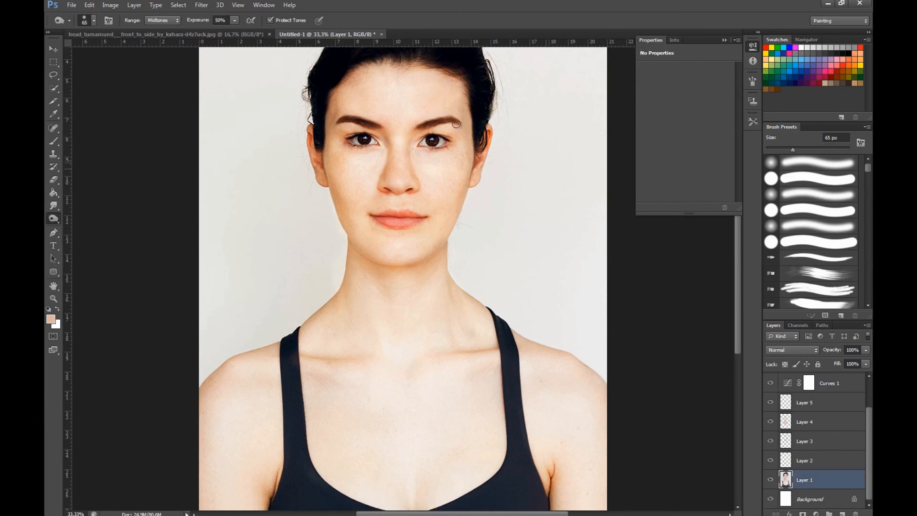
{"action": "scroll", "coordinate": [434, 246], "scroll_direction": "up", "scroll_amount": 5}
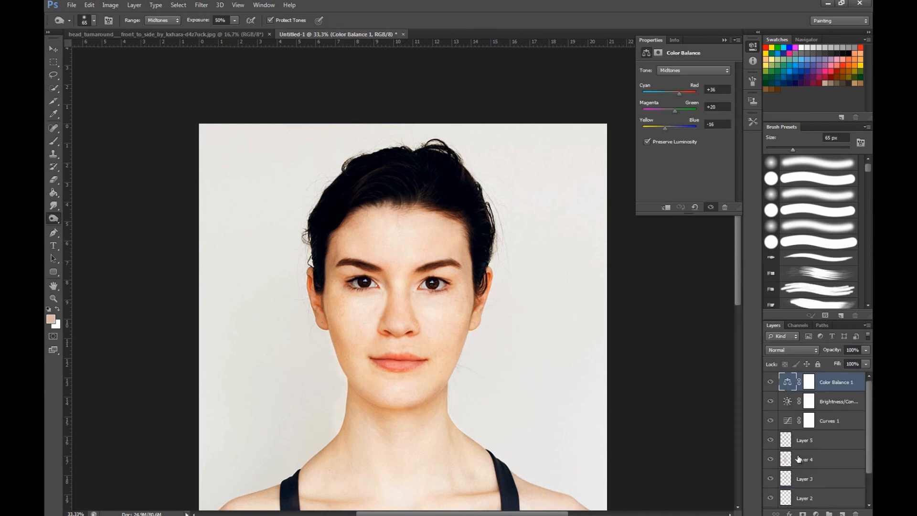
{"action": "scroll", "coordinate": [795, 456], "scroll_direction": "down", "scroll_amount": 2}
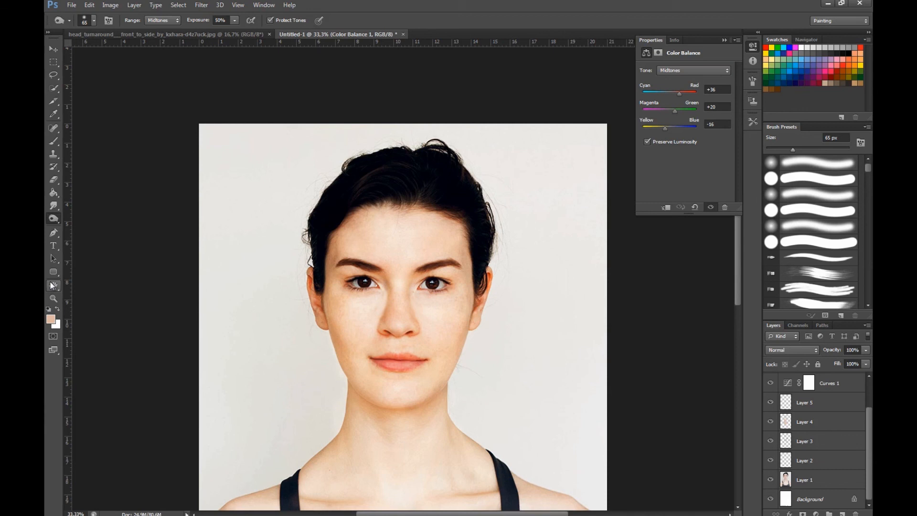
{"action": "left_click", "coordinate": [562, 391]}
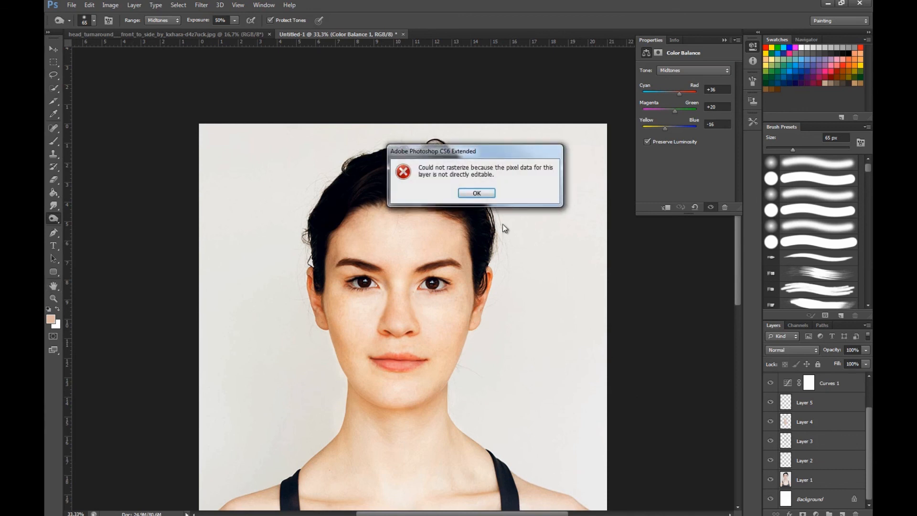
{"action": "key", "text": "Return"}
{"action": "scroll", "coordinate": [648, 379], "scroll_direction": "down", "scroll_amount": 5}
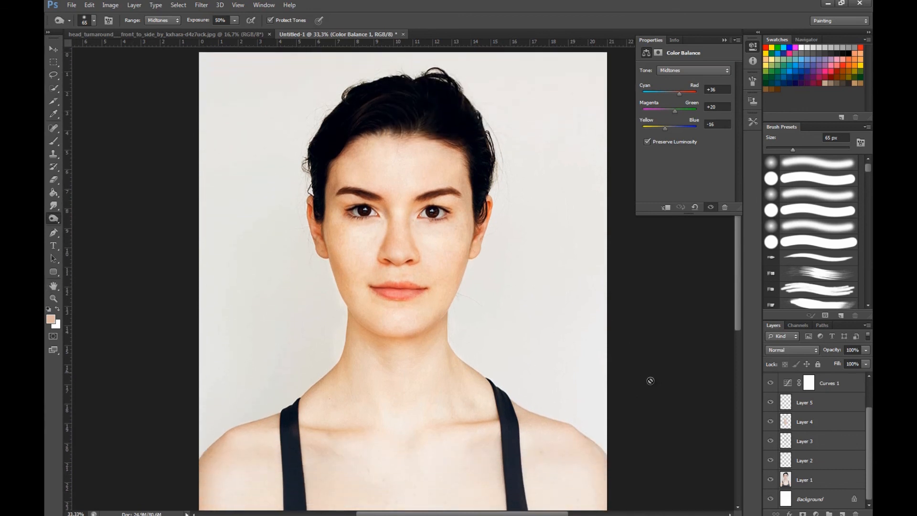
{"action": "scroll", "coordinate": [649, 380], "scroll_direction": "down", "scroll_amount": 2}
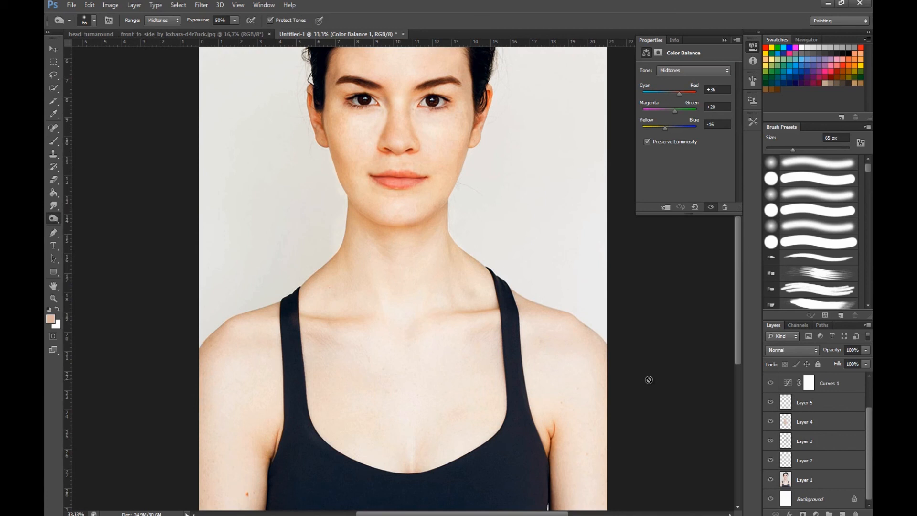